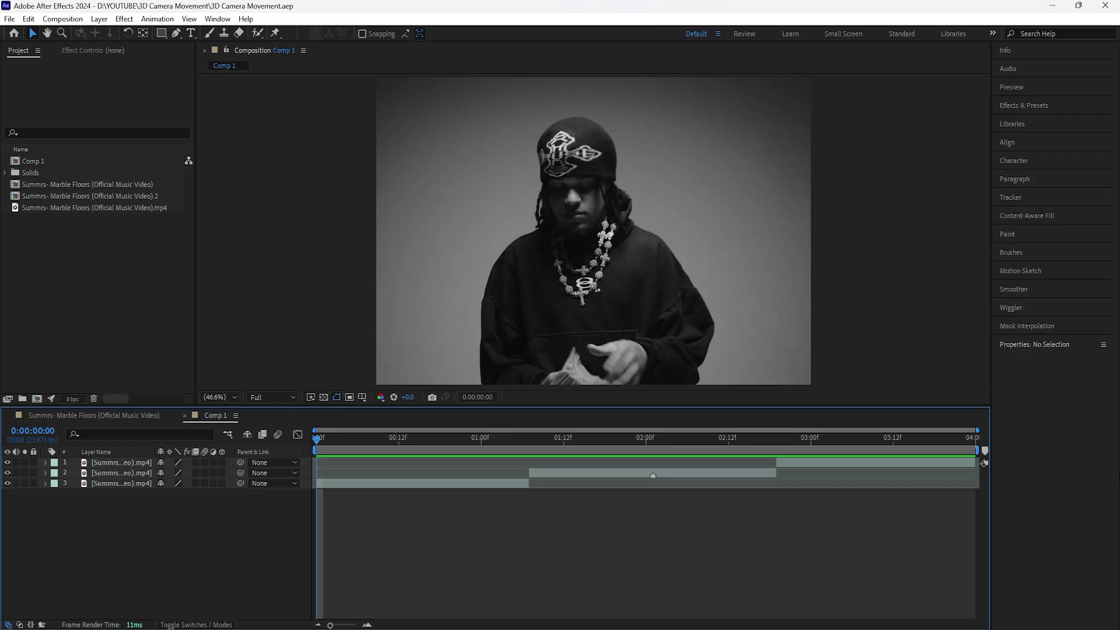
- Play through Comp 1 and review its composition settings
{"action": "left_click_drag", "start_coordinate": [317, 438], "coordinate": [749, 454]}
{"action": "key", "text": "space"}
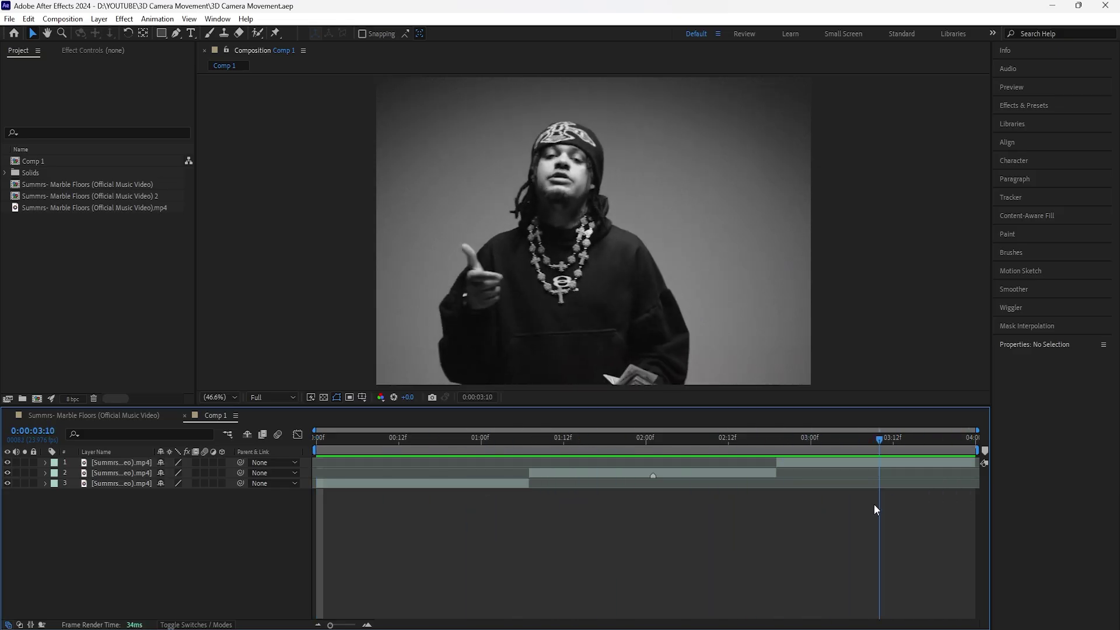
{"action": "key", "text": "space"}
{"action": "left_click_drag", "start_coordinate": [743, 512], "coordinate": [317, 527]}
{"action": "left_click", "coordinate": [62, 18]}
{"action": "left_click", "coordinate": [96, 52]}
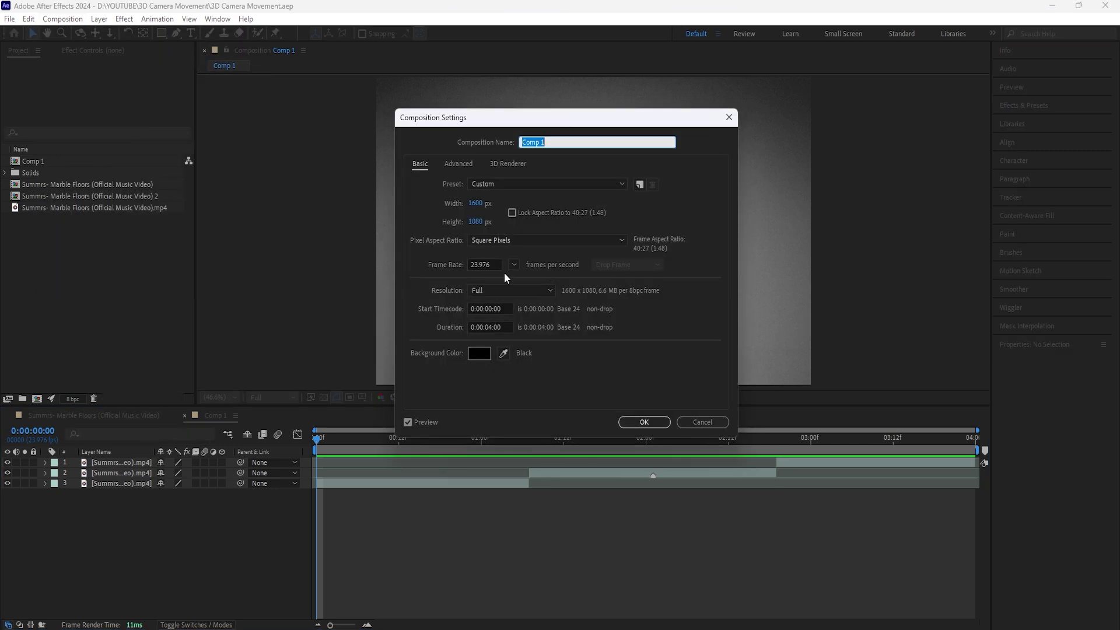
{"action": "left_click", "coordinate": [635, 425]}
{"action": "key", "text": "space"}
{"action": "key", "text": "space"}
- Freeze the middle clip at its marker at 0:00:02:01 with Freeze Frame
{"action": "left_click", "coordinate": [598, 474]}
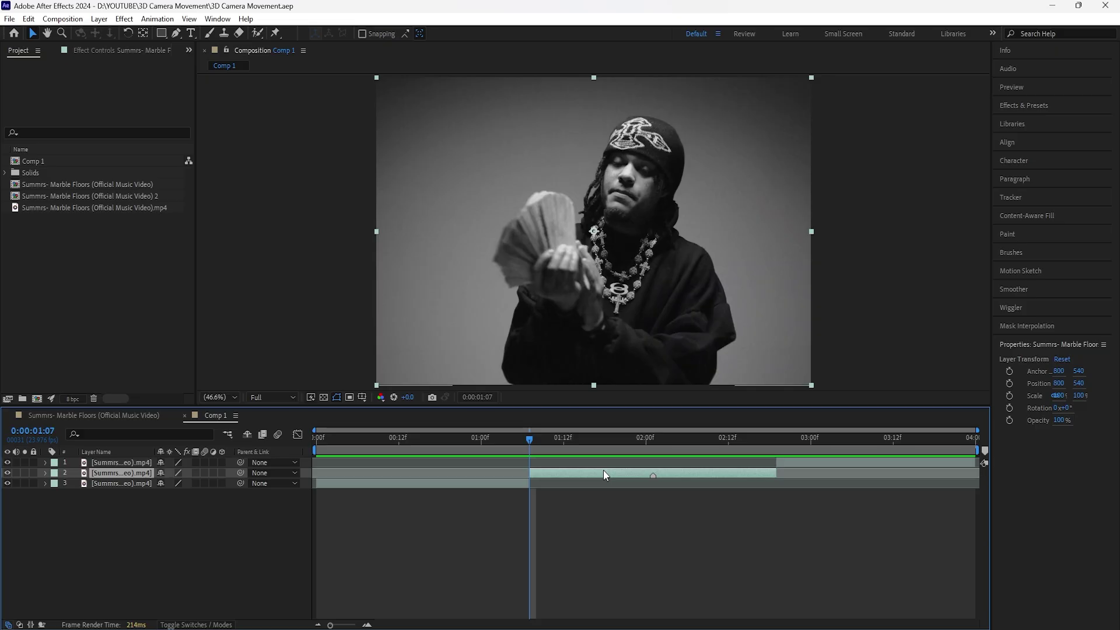
{"action": "left_click_drag", "start_coordinate": [526, 436], "coordinate": [653, 451]}
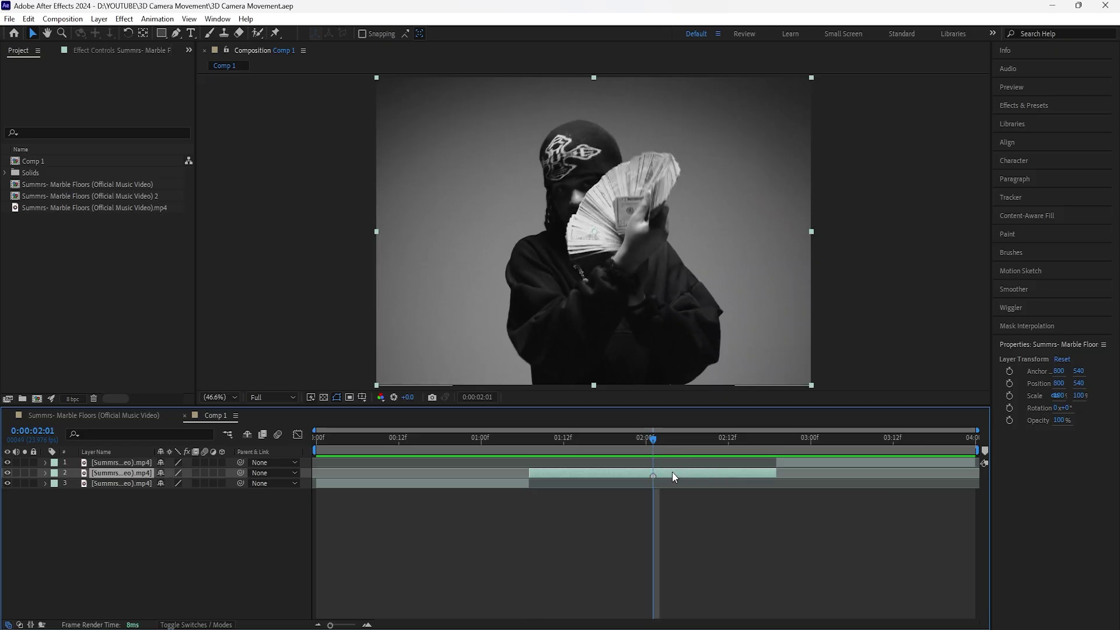
{"action": "right_click", "coordinate": [138, 474]}
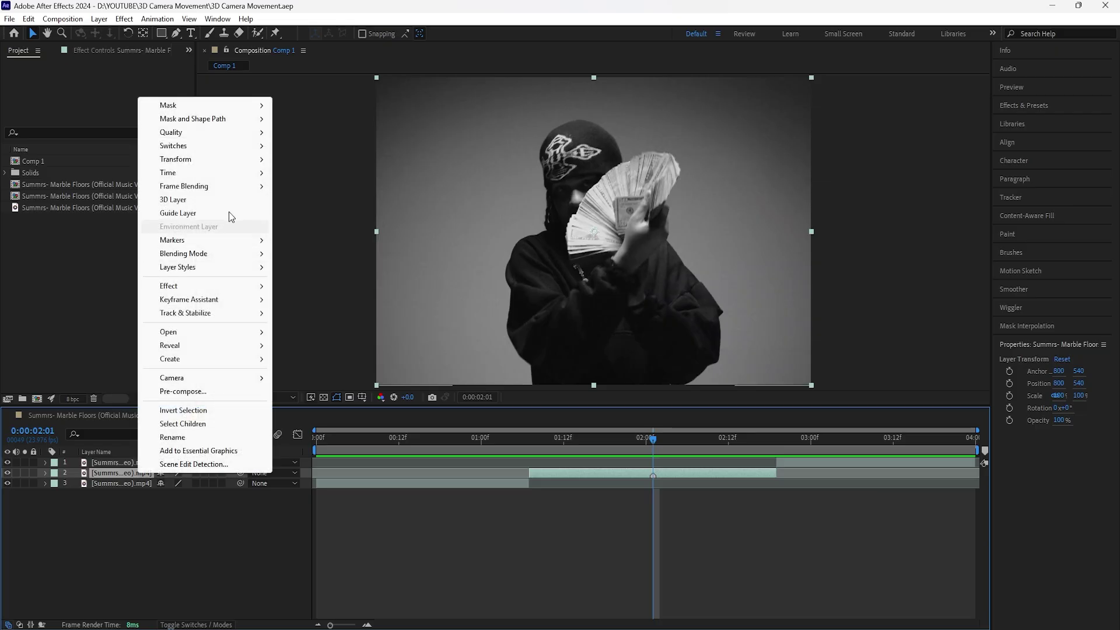
{"action": "mouse_move", "coordinate": [232, 173]}
{"action": "left_click", "coordinate": [362, 218]}
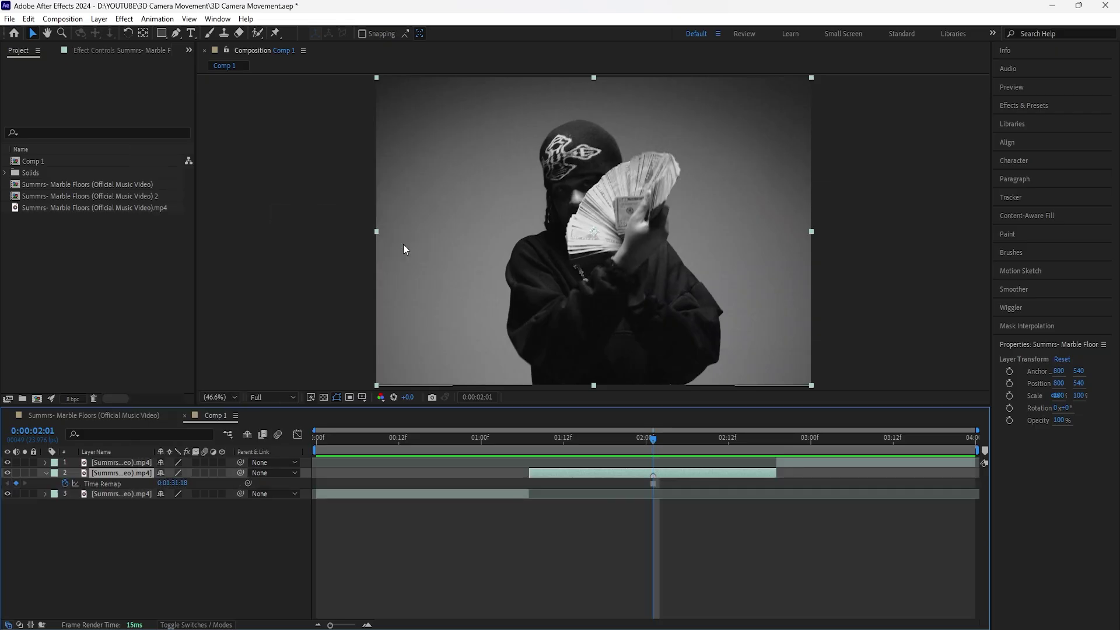
- Delete the marker on the frozen layer and extend the layer across the full four-second composition
{"action": "mouse_move", "coordinate": [653, 434]}
{"action": "left_mouse_down"}
{"action": "mouse_move", "coordinate": [541, 450]}
{"action": "mouse_move", "coordinate": [751, 453]}
{"action": "mouse_move", "coordinate": [654, 450]}
{"action": "left_mouse_up"}
{"action": "right_click", "coordinate": [653, 475]}
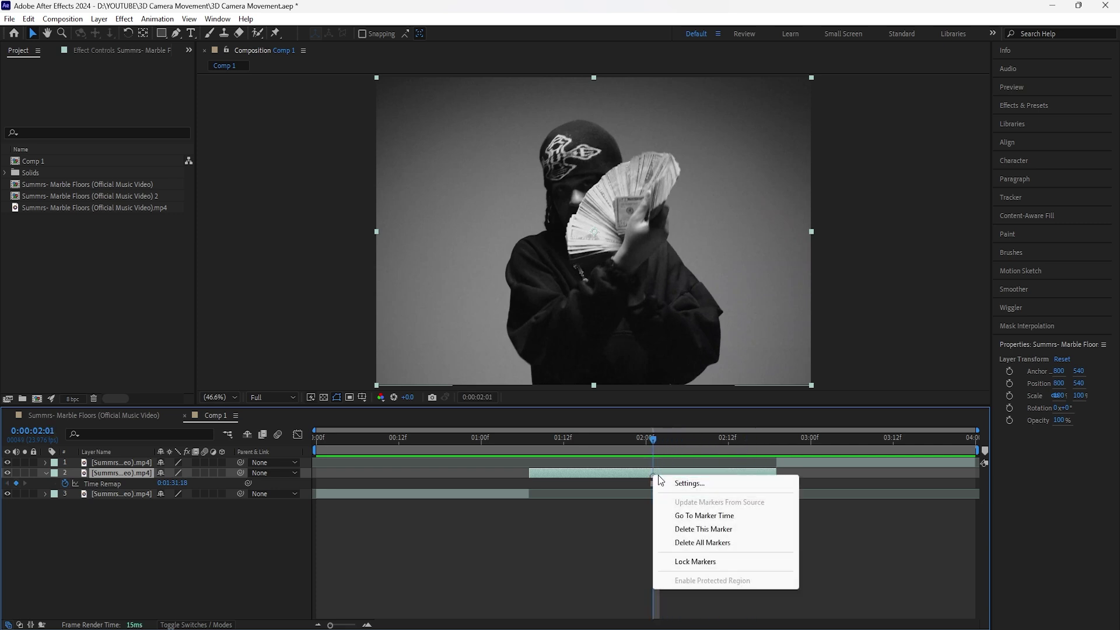
{"action": "left_click", "coordinate": [772, 531]}
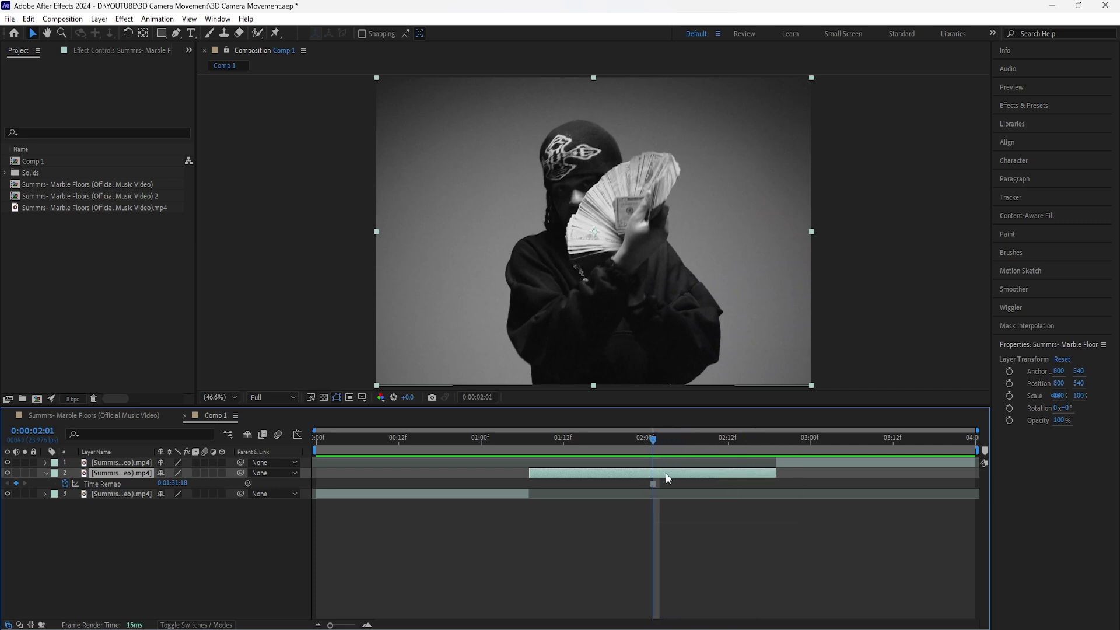
{"action": "left_click_drag", "start_coordinate": [531, 473], "coordinate": [316, 473]}
{"action": "left_click_drag", "start_coordinate": [773, 473], "coordinate": [977, 473]}
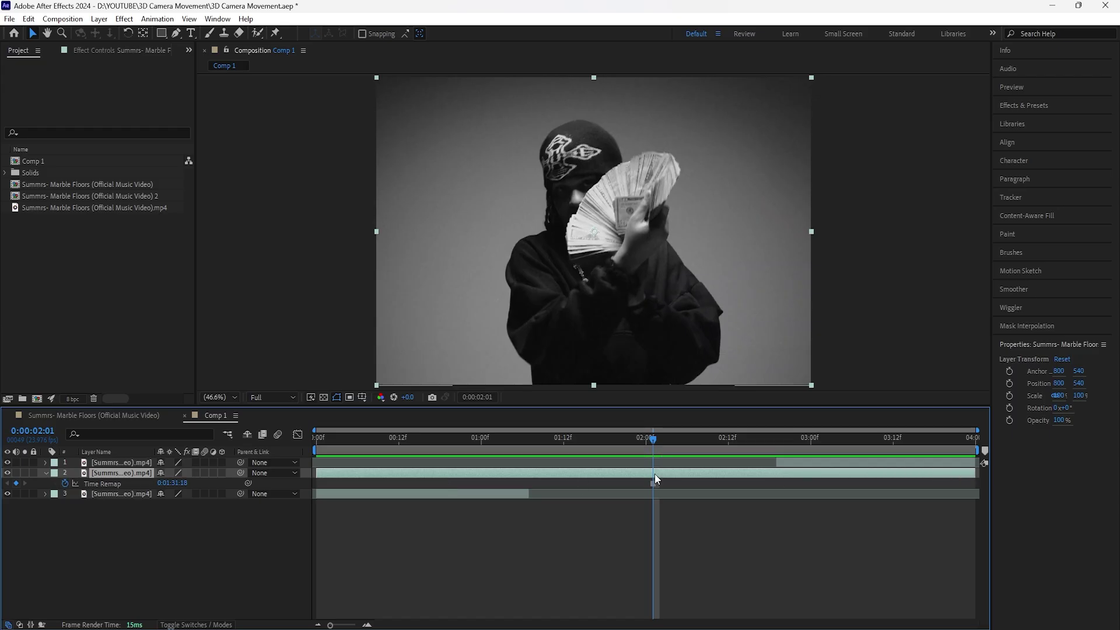
- Trace a closed Pen tool mask around the man and his money fan on the frozen layer, and reveal its mask properties
{"action": "left_click", "coordinate": [175, 33]}
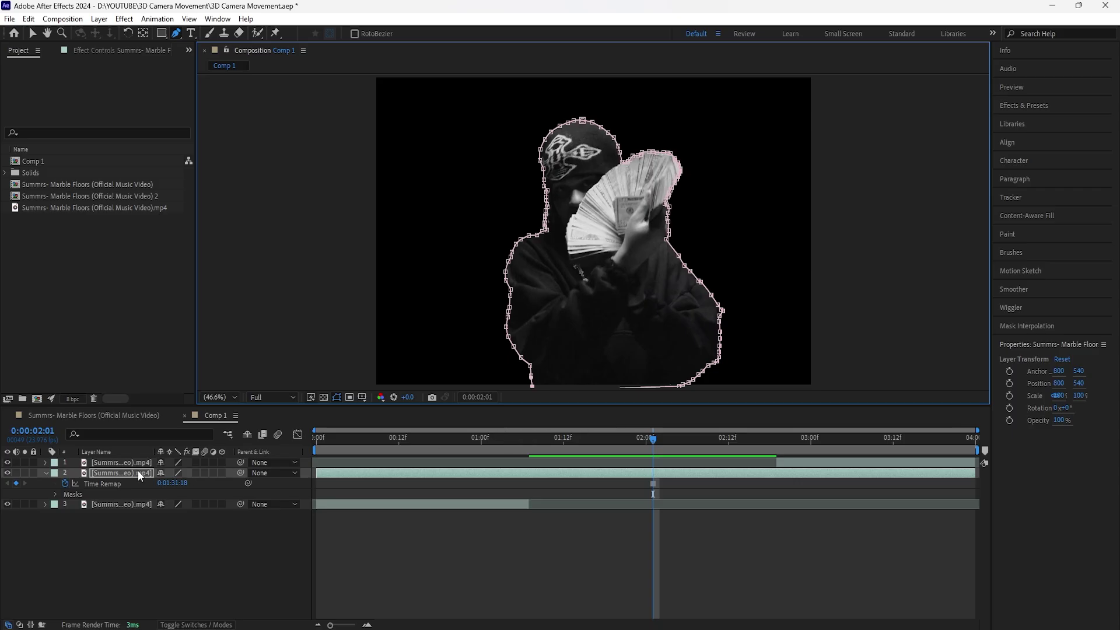
{"action": "left_click", "coordinate": [138, 473]}
{"action": "key", "text": "ctrl+t"}
{"action": "key", "text": "m"}
{"action": "key", "text": "m"}
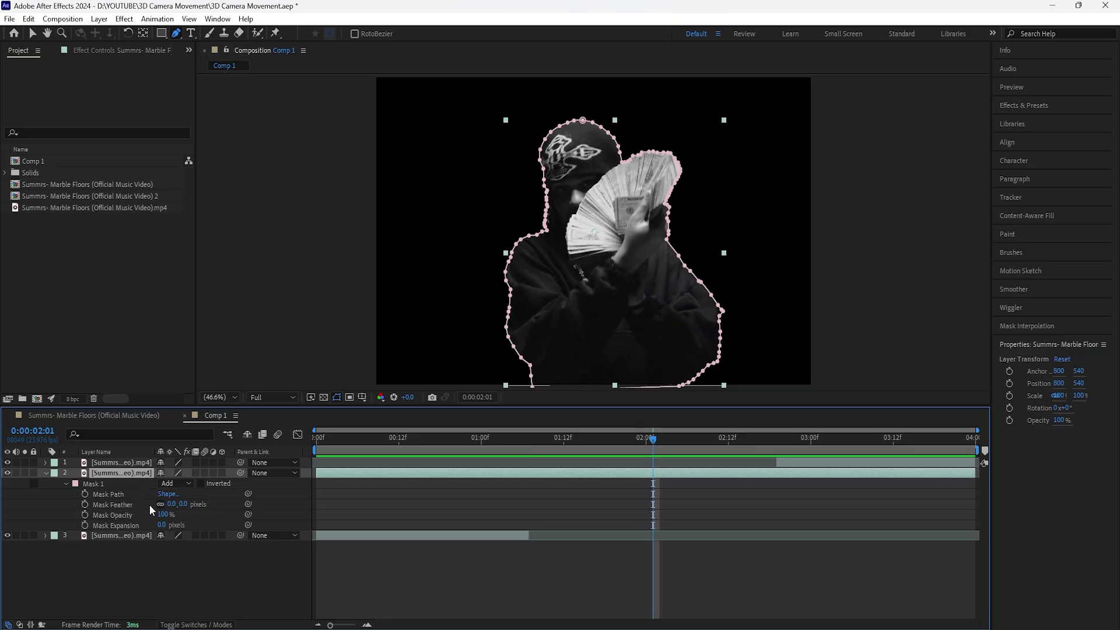
- Set the mask feather to 2 pixels and the mask expansion to -2 pixels, and check the cutout against the transparency grid
{"action": "left_click", "coordinate": [182, 504]}
{"action": "type", "text": "2"}
{"action": "left_click", "coordinate": [163, 525]}
{"action": "type", "text": "-2"}
{"action": "left_click", "coordinate": [169, 554]}
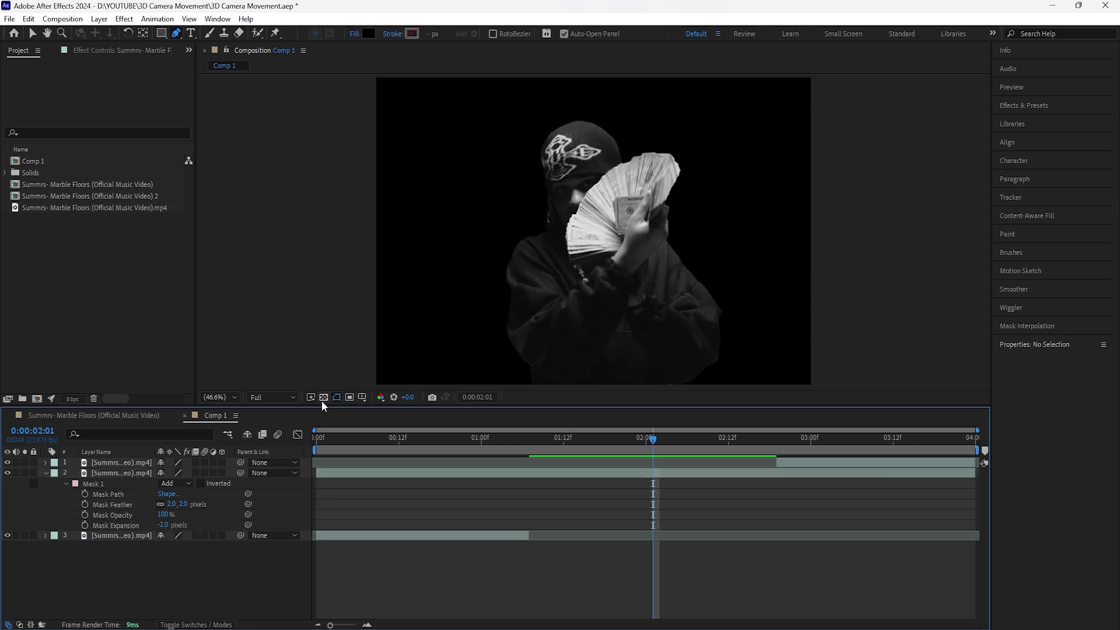
{"action": "left_click", "coordinate": [322, 401]}
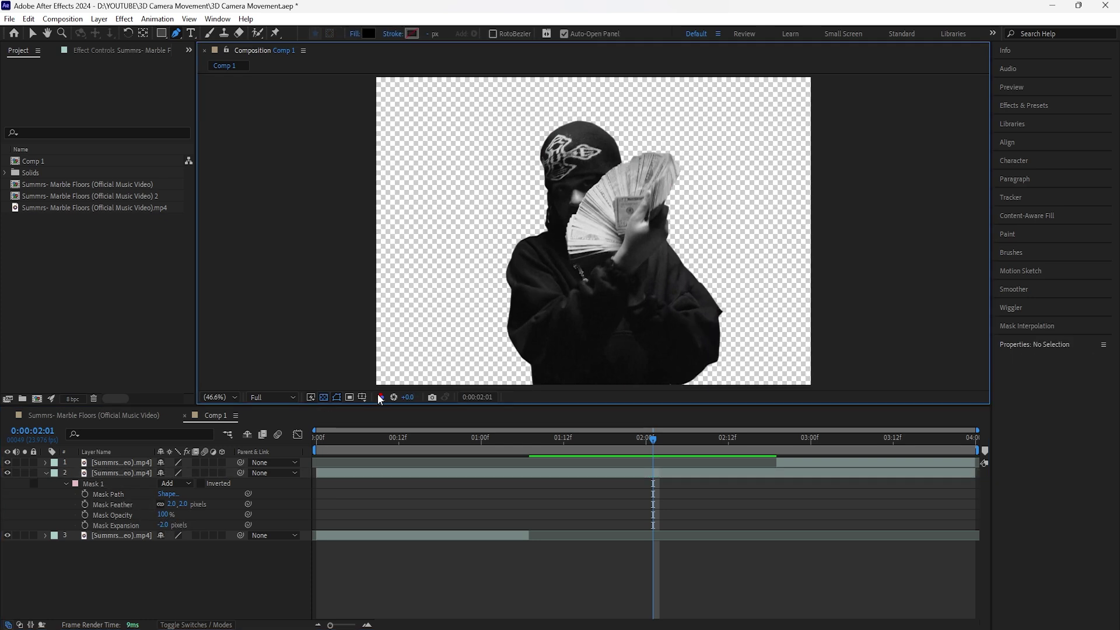
{"action": "left_click", "coordinate": [325, 401]}
- Duplicate the masked freeze-frame layer and rename the layers from first to last SUMMRS 2, FREEZE RIGHT, FREEZE LEFT and SUMMRS 1
{"action": "left_click", "coordinate": [606, 473]}
{"action": "left_click_drag", "start_coordinate": [570, 441], "coordinate": [266, 467]}
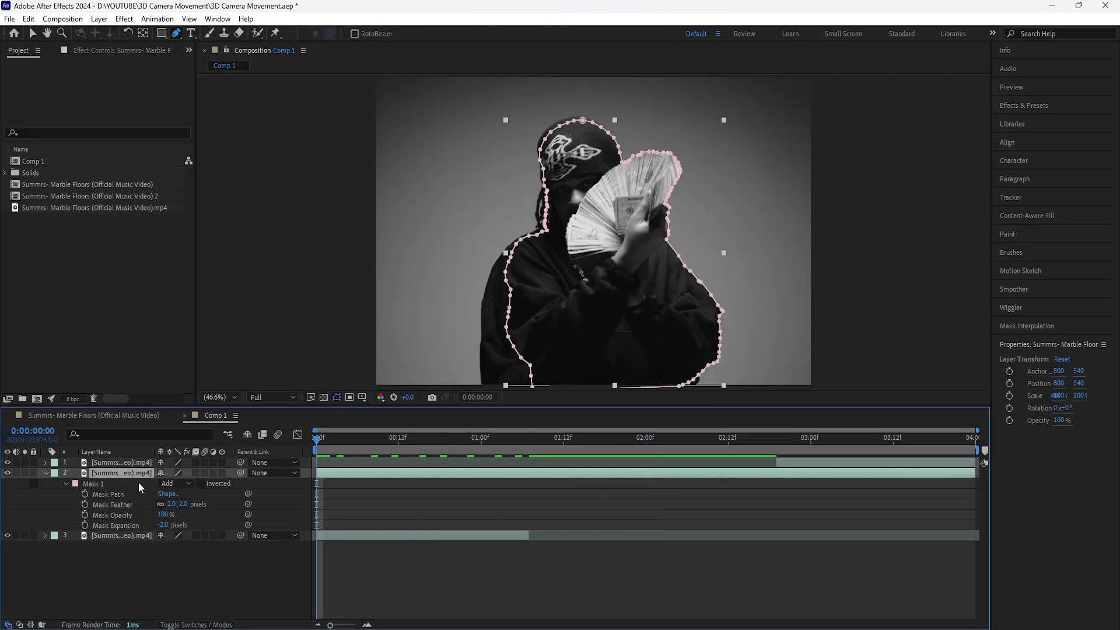
{"action": "key", "text": "ctrl+d"}
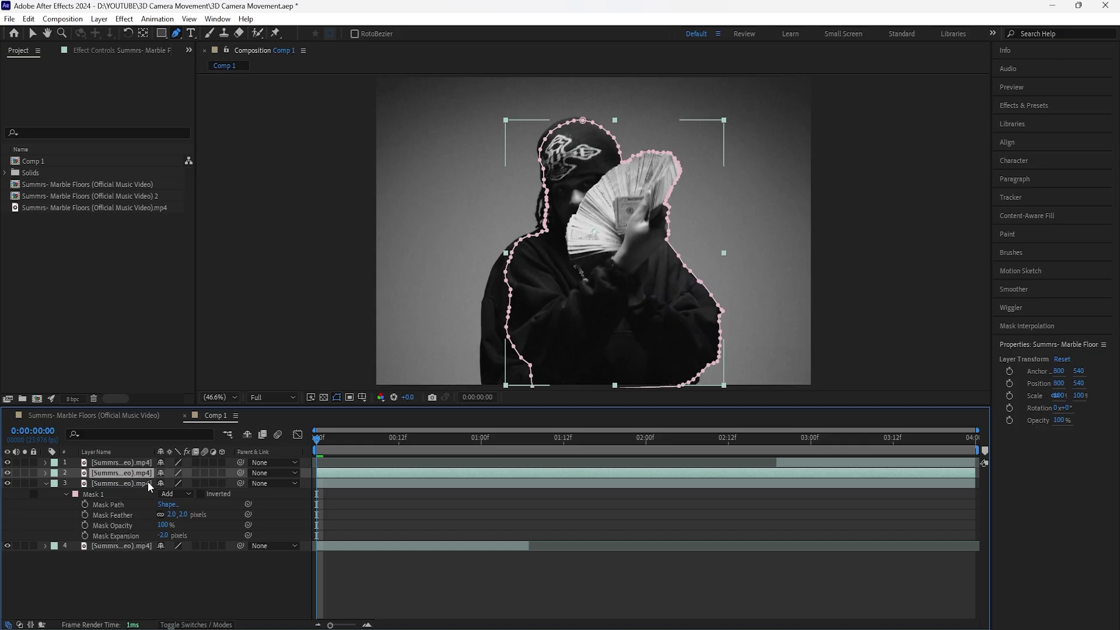
{"action": "right_click", "coordinate": [118, 548]}
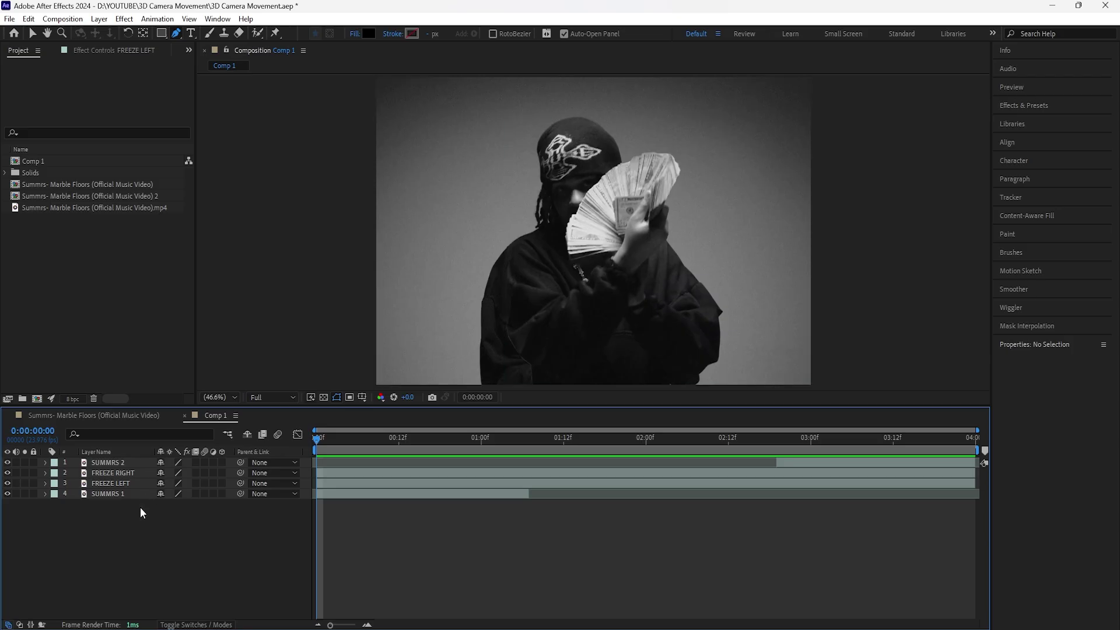
- Reveal Position on both freeze layers and set the X position of FREEZE RIGHT to 1300
{"action": "left_click", "coordinate": [111, 484]}
{"action": "left_click", "coordinate": [125, 473], "text": "ctrl"}
{"action": "key", "text": "p"}
{"action": "left_click", "coordinate": [125, 474]}
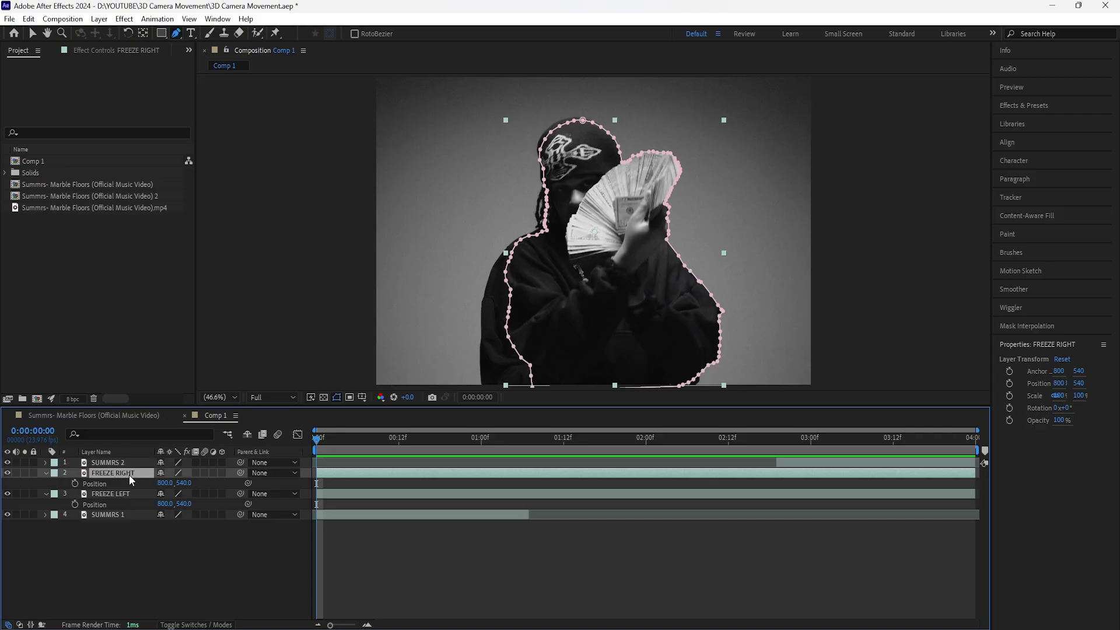
{"action": "left_click", "coordinate": [165, 484]}
{"action": "type", "text": "1300"}
{"action": "key", "text": "Return"}
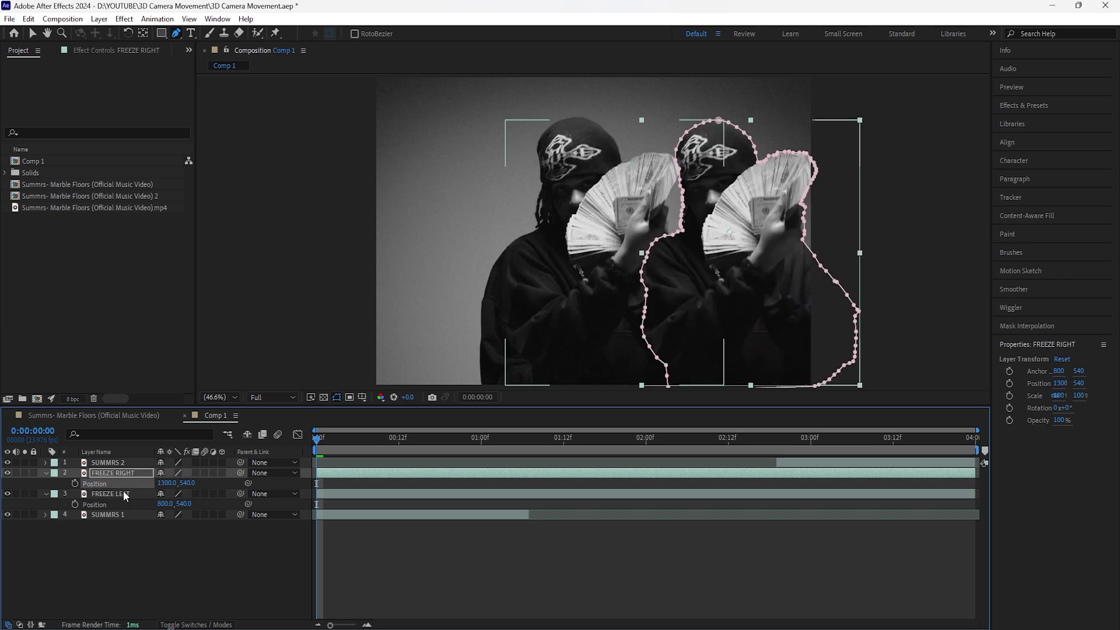
- Set the X position of FREEZE LEFT to 300 and return to the Selection tool
{"action": "left_click", "coordinate": [123, 494]}
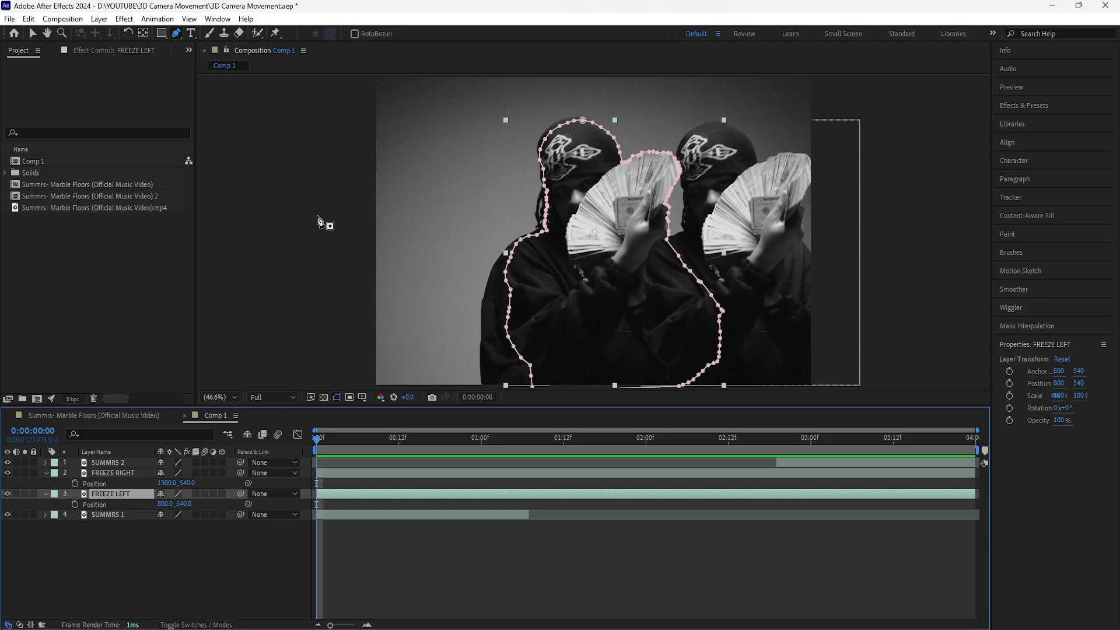
{"action": "left_click", "coordinate": [166, 504]}
{"action": "type", "text": "300"}
{"action": "key", "text": "Return"}
{"action": "key", "text": "v"}
- Rotate the FREEZE RIGHT layer to -180° so the cutout is upside down
{"action": "left_click", "coordinate": [134, 474]}
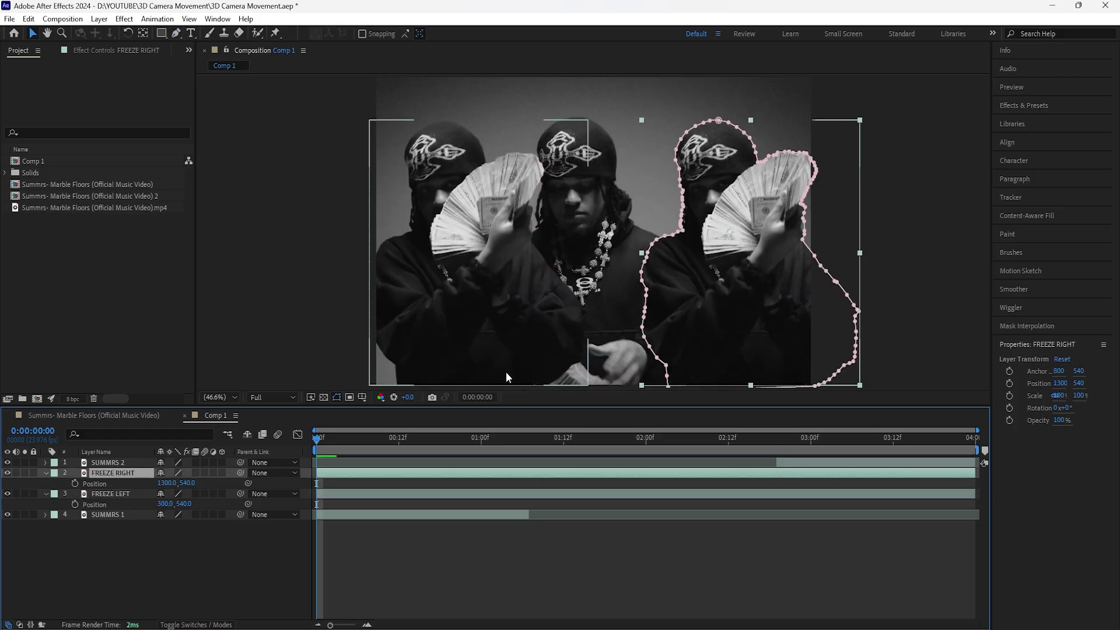
{"action": "key", "text": "shift+r"}
{"action": "left_click_drag", "start_coordinate": [171, 494], "coordinate": [117, 516]}
{"action": "left_click", "coordinate": [176, 493]}
{"action": "type", "text": "-180"}
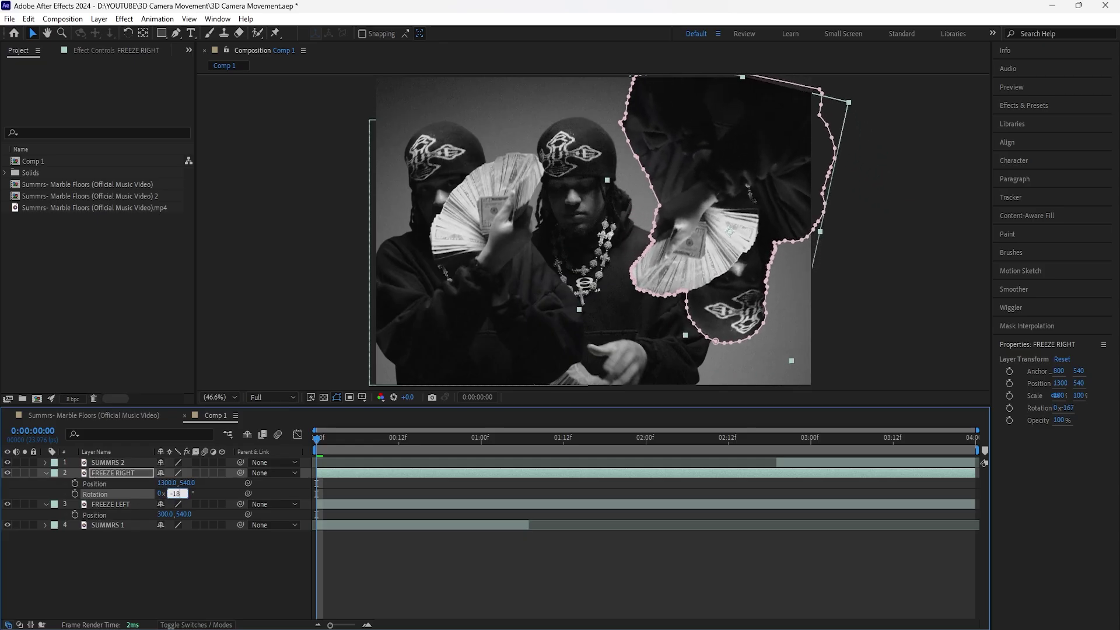
{"action": "key", "text": "Return"}
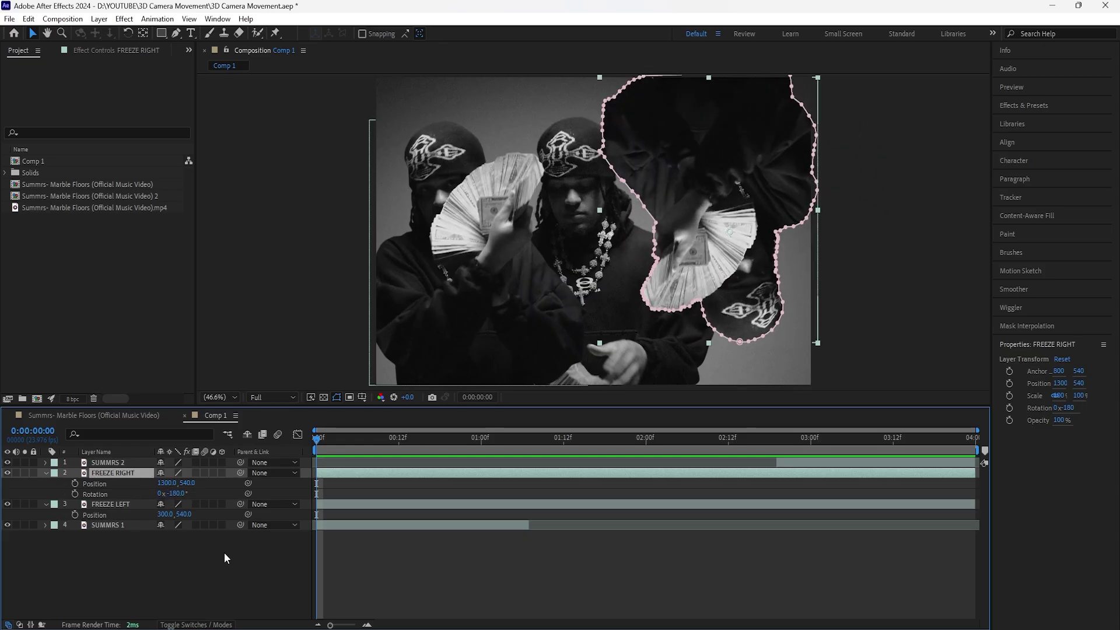
- Make all four layers 3D and enable motion blur on them
{"action": "key", "text": "ctrl+a"}
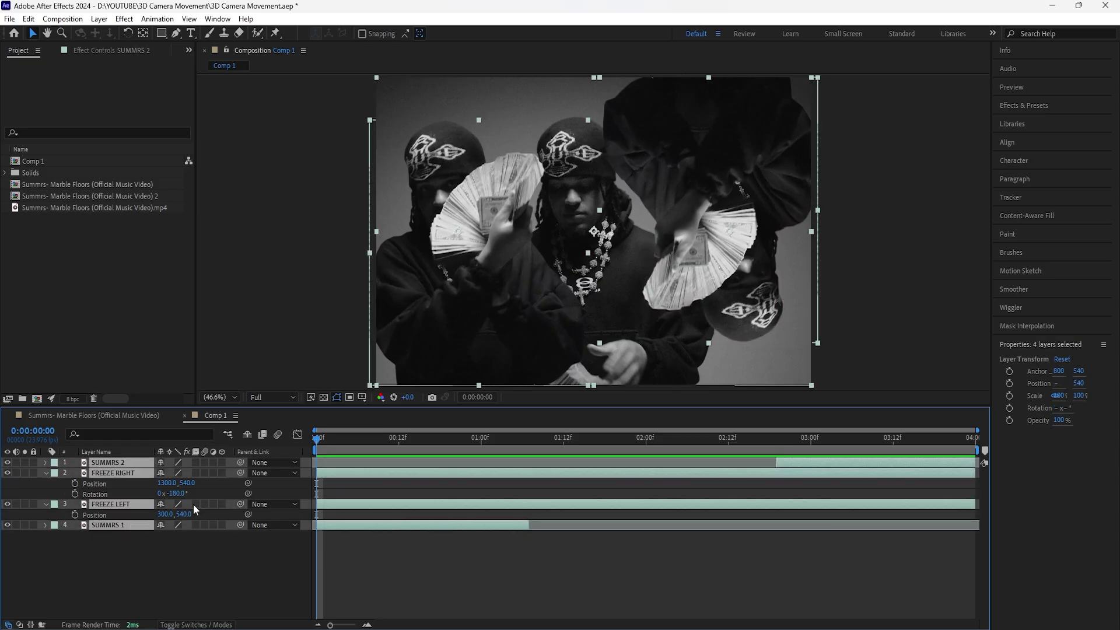
{"action": "left_click", "coordinate": [224, 463]}
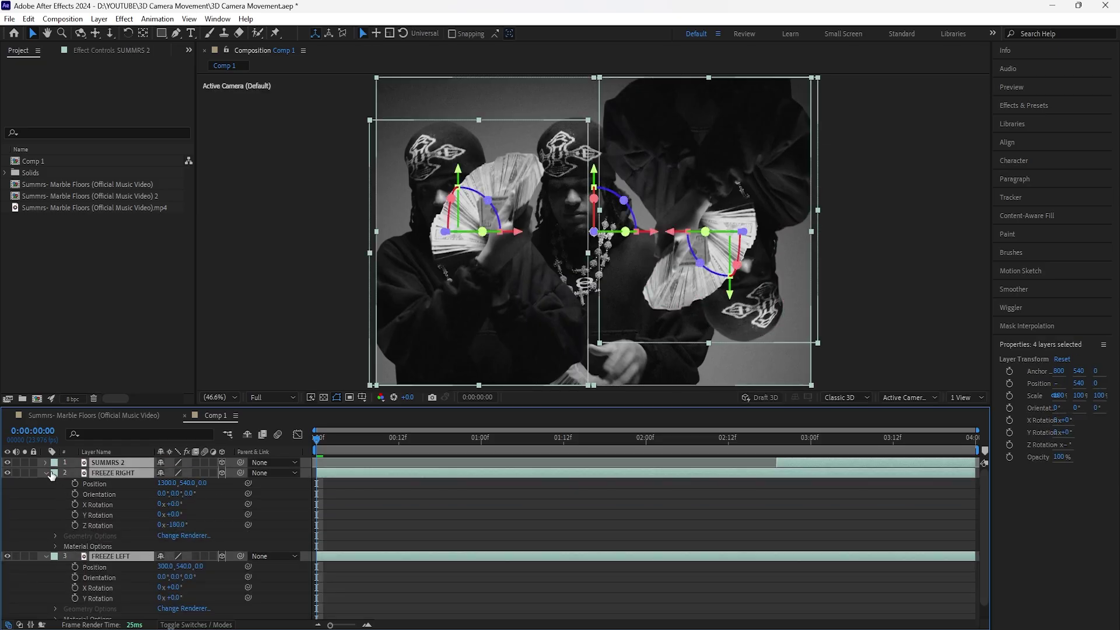
{"action": "left_click", "coordinate": [205, 464]}
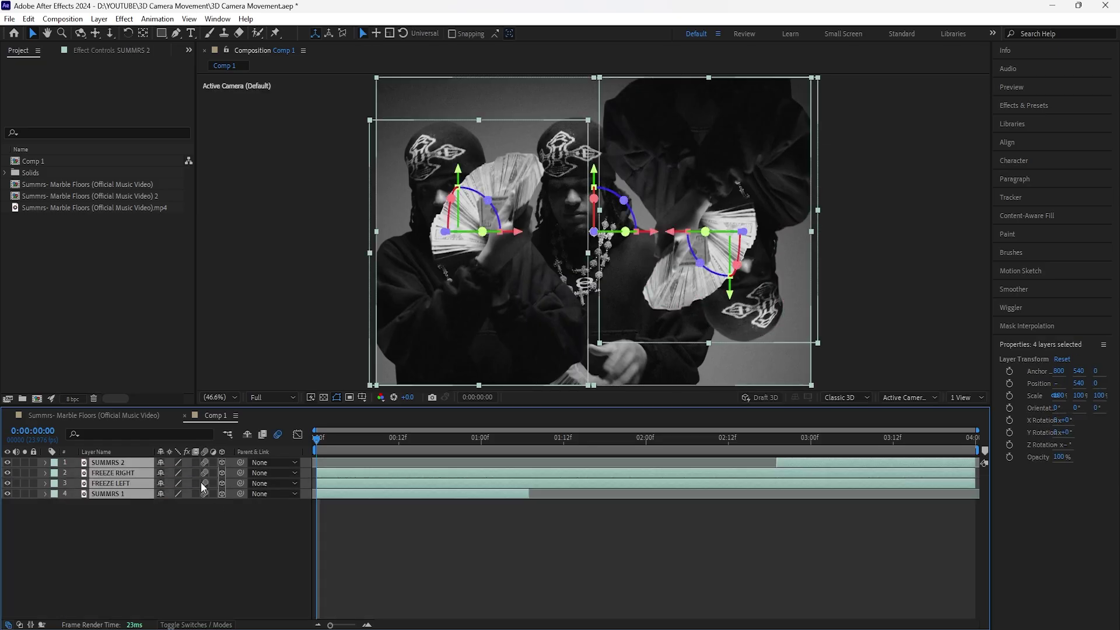
{"action": "left_click", "coordinate": [254, 523]}
- Add a Two-Node Camera with the 35mm preset directly above the FREEZE RIGHT layer
{"action": "left_click", "coordinate": [111, 473]}
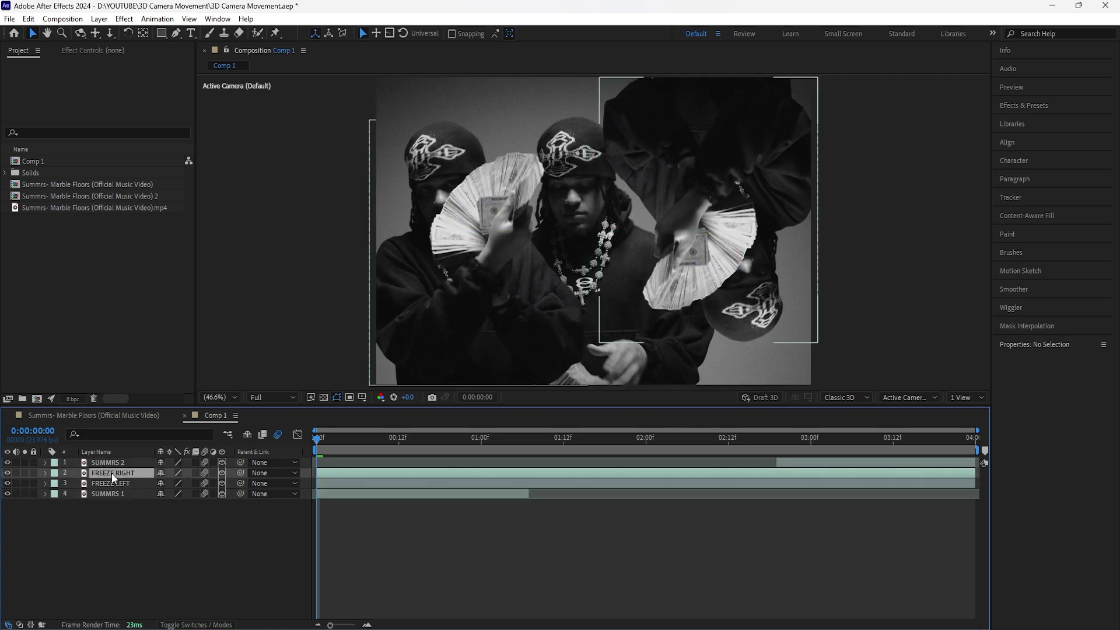
{"action": "right_click", "coordinate": [206, 527]}
{"action": "mouse_move", "coordinate": [327, 375]}
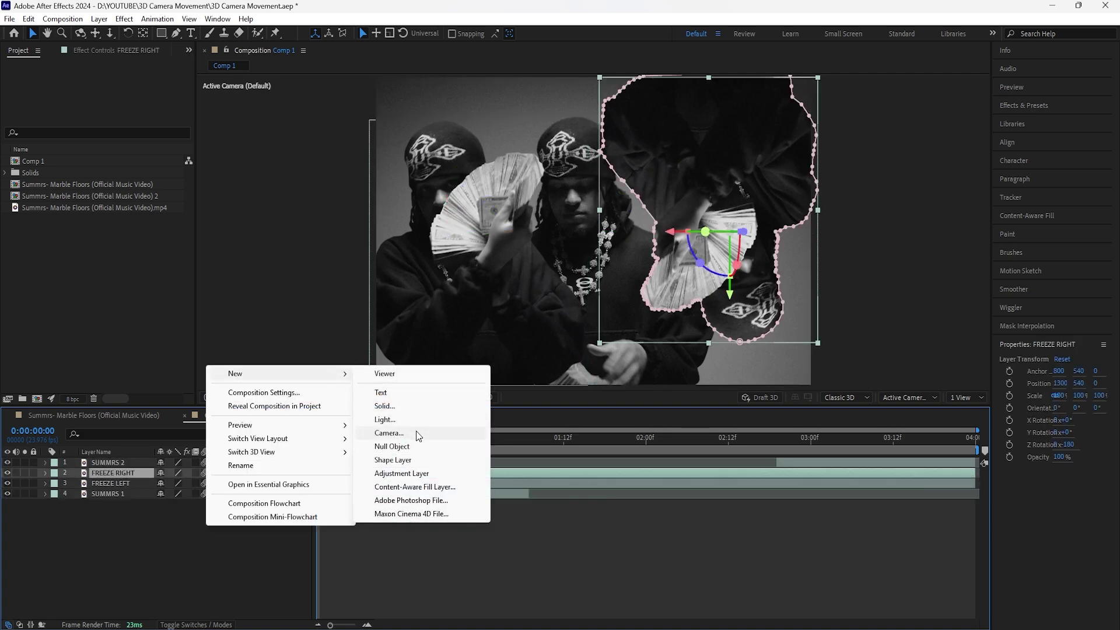
{"action": "left_click", "coordinate": [389, 433]}
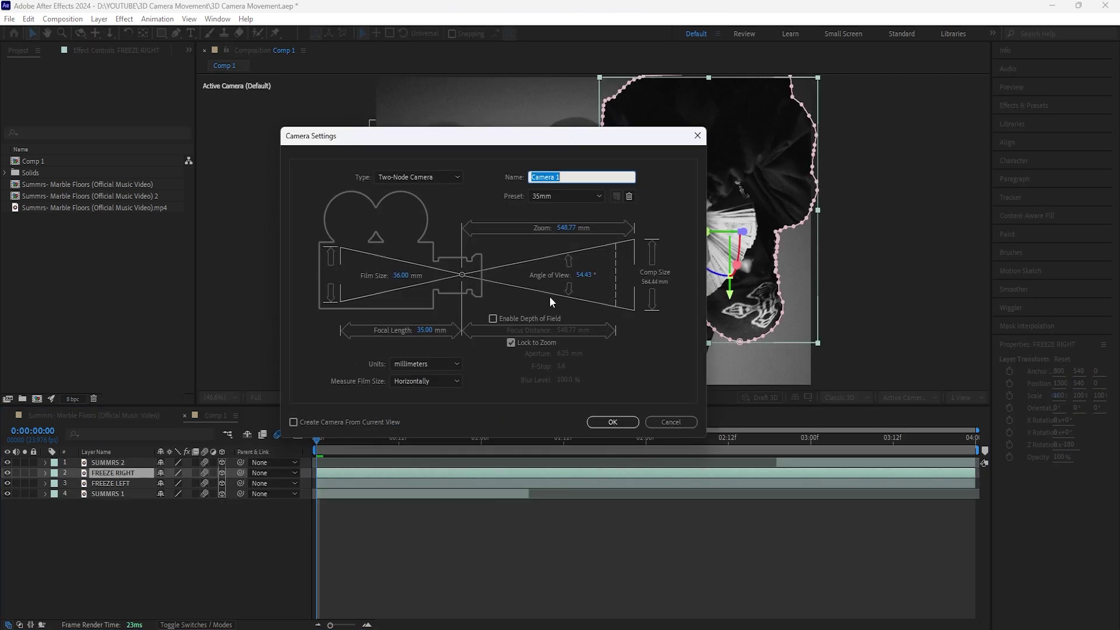
{"action": "left_click", "coordinate": [610, 423]}
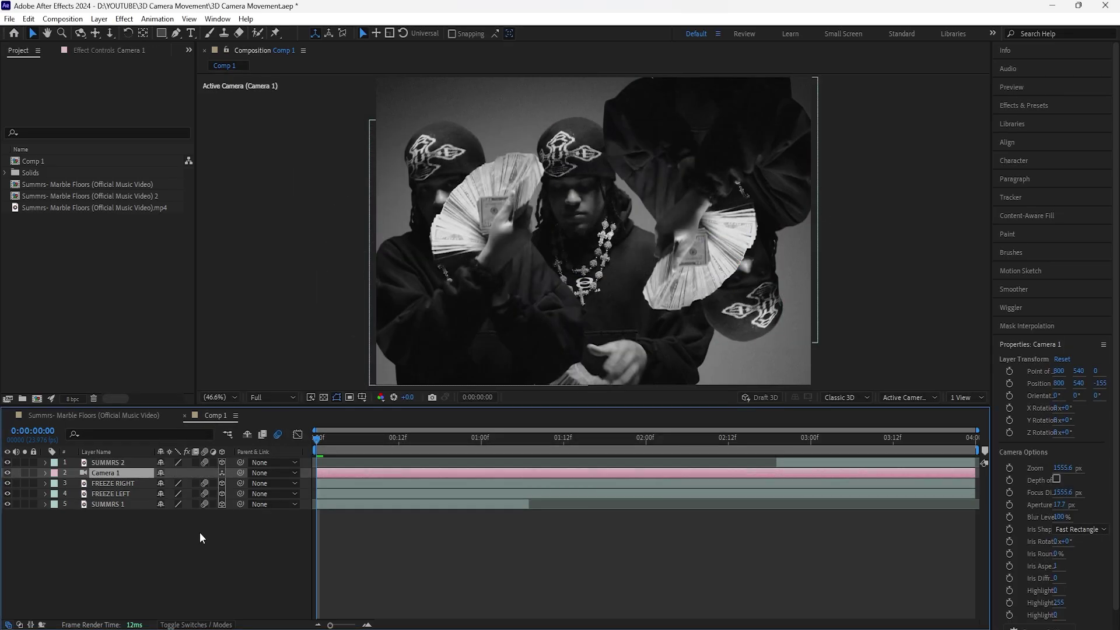
- Reveal the Position property of the SUMMRS 1 layer
{"action": "left_click", "coordinate": [162, 532]}
{"action": "left_click", "coordinate": [133, 506]}
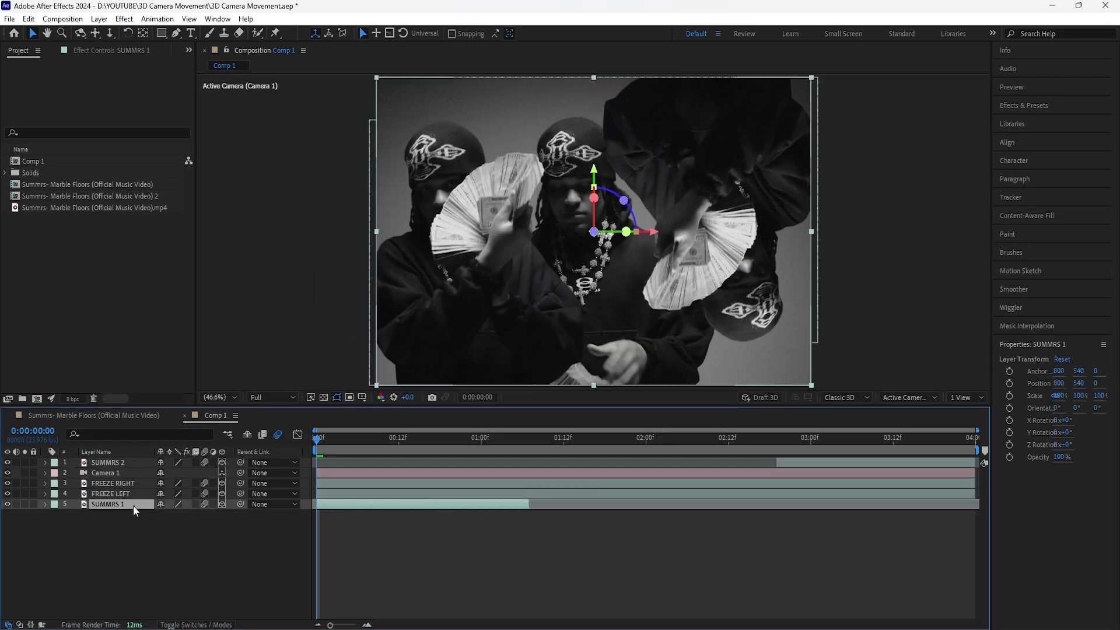
{"action": "key", "text": "p"}
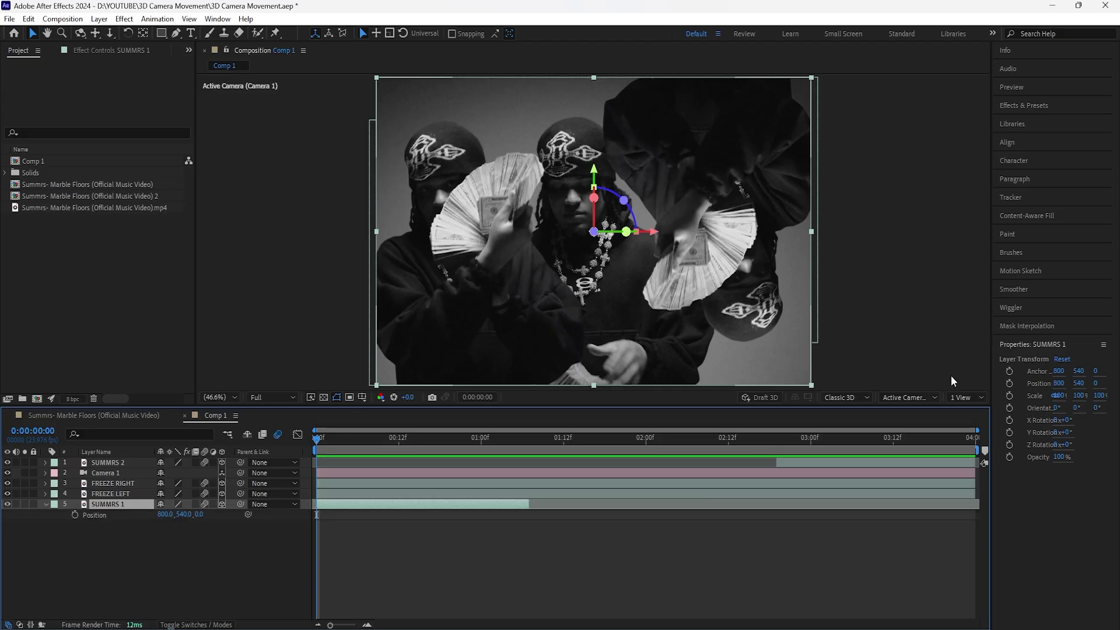
- Switch the composition viewer to 2 Views and fit Custom View 1 to its pane
{"action": "left_click", "coordinate": [971, 398]}
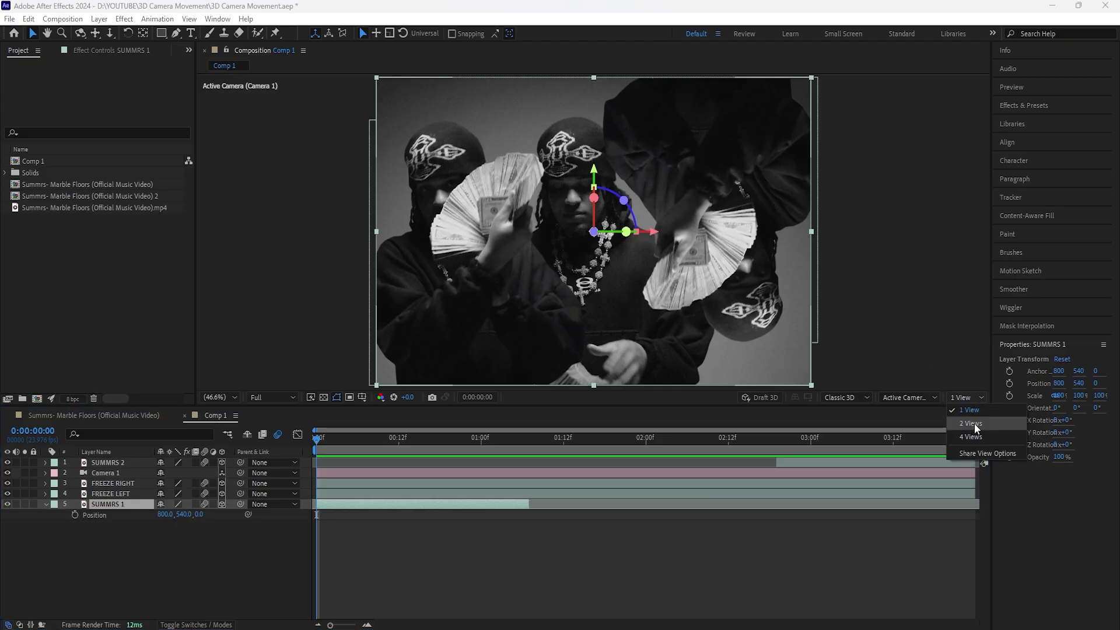
{"action": "left_click", "coordinate": [974, 423]}
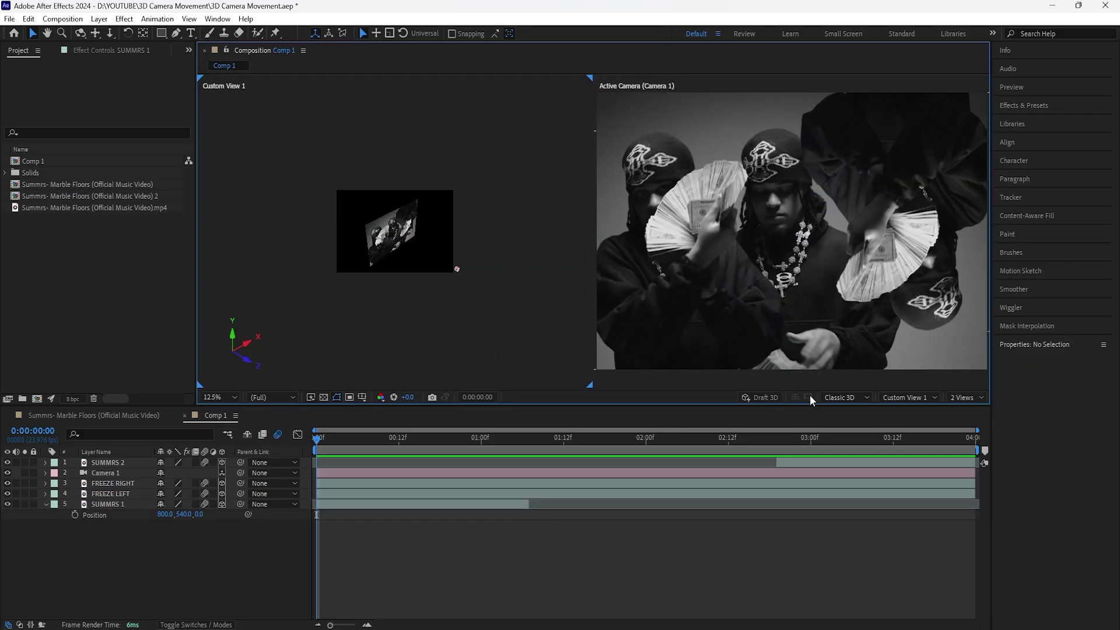
{"action": "left_click", "coordinate": [910, 397]}
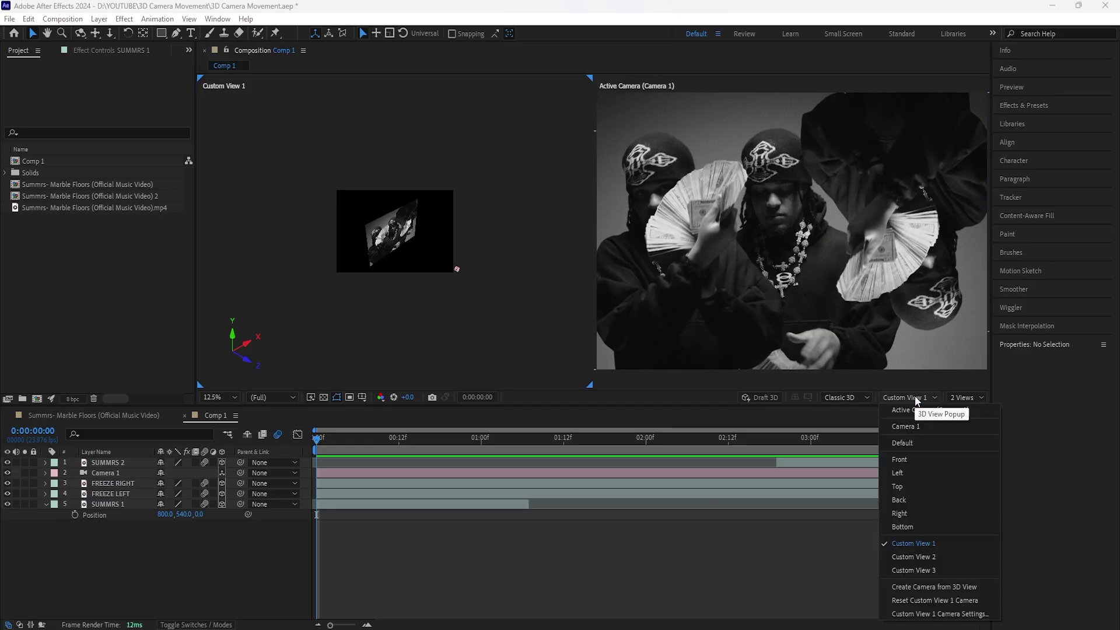
{"action": "left_click", "coordinate": [936, 549]}
{"action": "key", "text": "shift+/"}
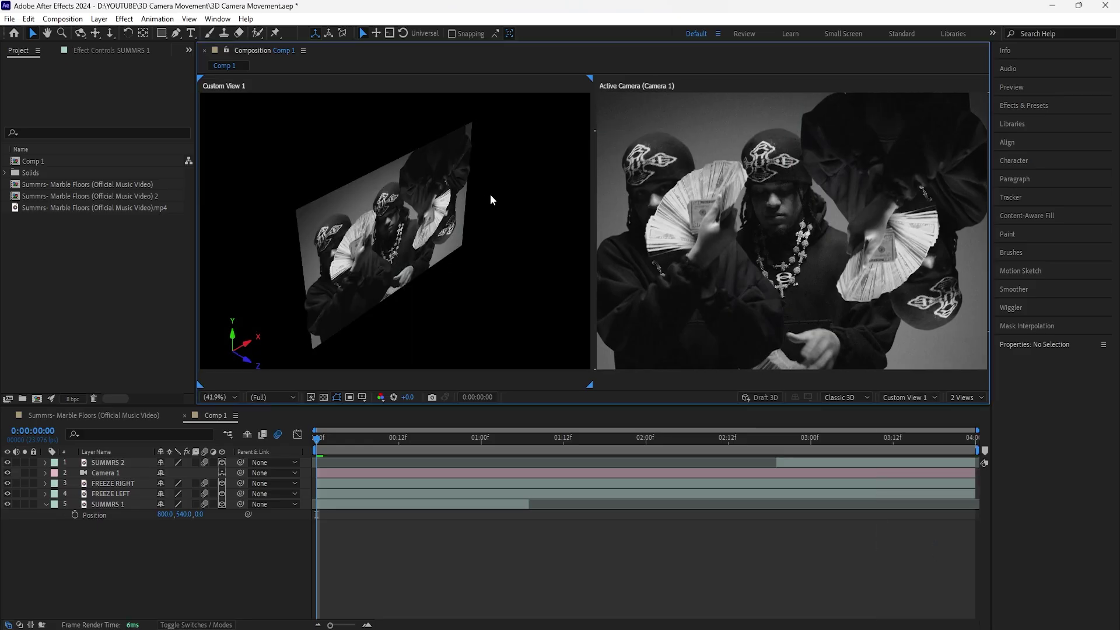
- Push the SUMMRS 1 layer back to a Z position of 1061 and scale it to 175%
{"action": "left_click", "coordinate": [301, 242]}
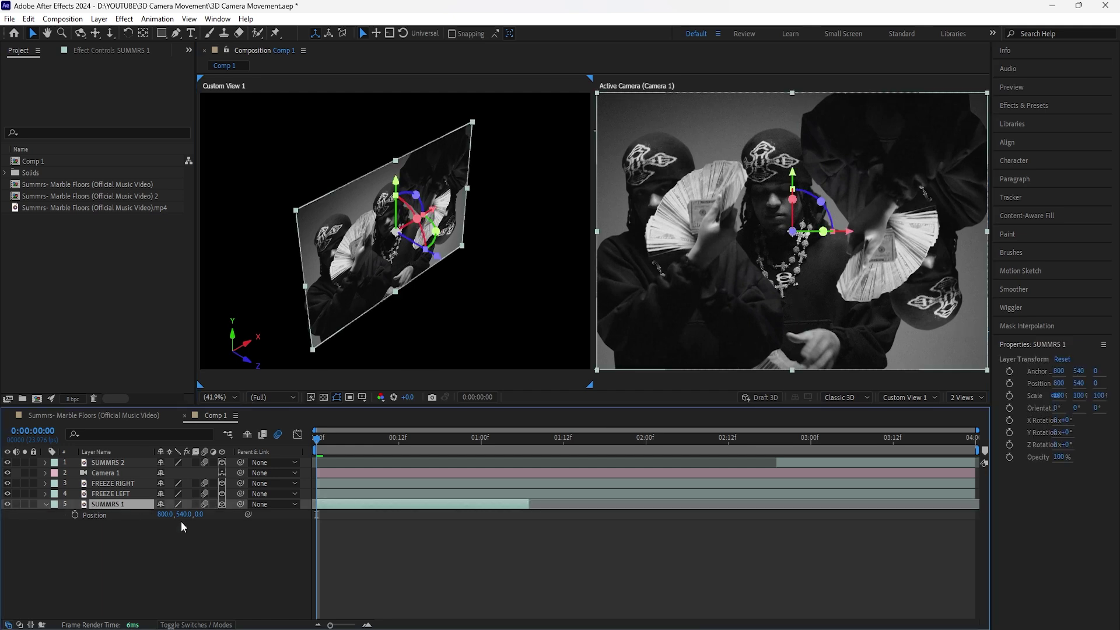
{"action": "left_click_drag", "start_coordinate": [199, 514], "coordinate": [822, 521]}
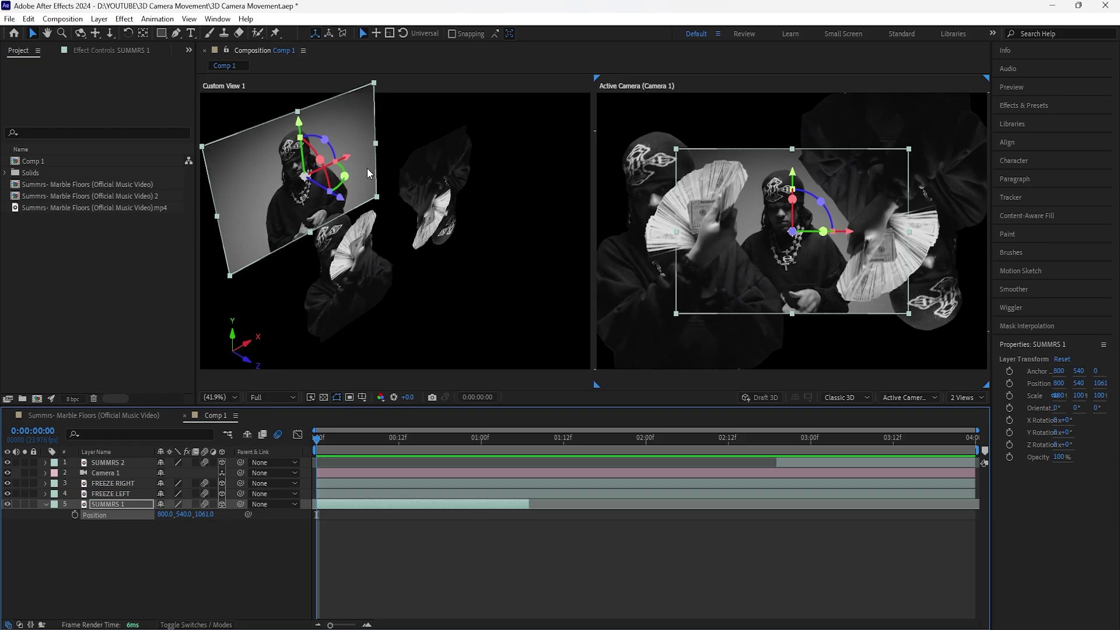
{"action": "left_click", "coordinate": [123, 505]}
{"action": "key", "text": "shift+s"}
{"action": "left_click_drag", "start_coordinate": [215, 528], "coordinate": [262, 528]}
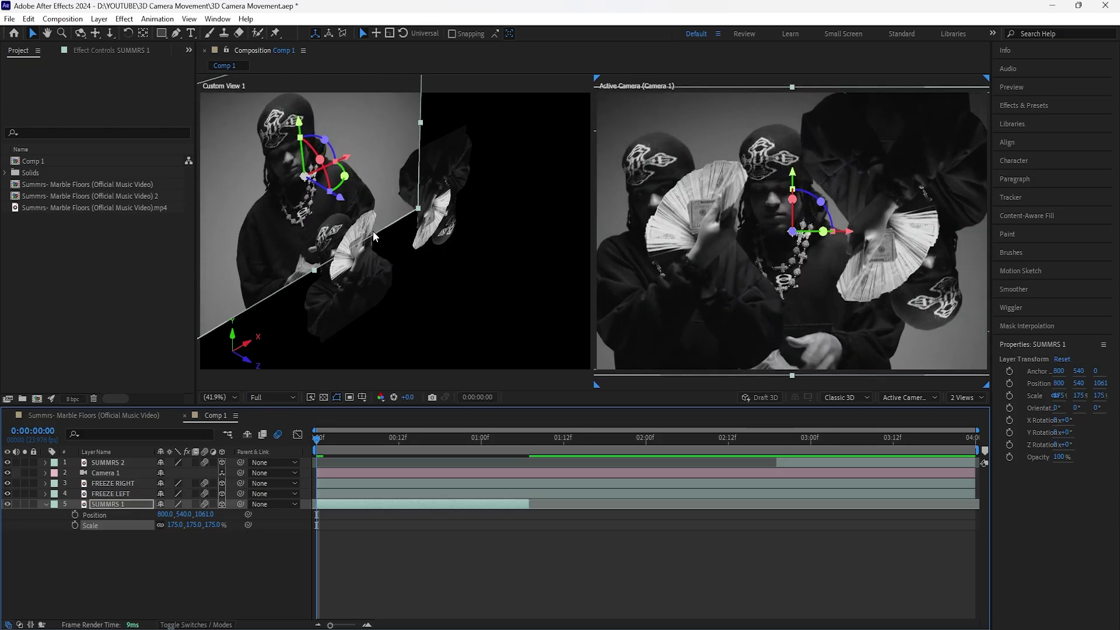
- Bring the FREEZE RIGHT and FREEZE LEFT layers forward together to a Z position of about -1278.2
{"action": "left_click", "coordinate": [114, 493]}
{"action": "left_click", "coordinate": [126, 485], "text": "ctrl"}
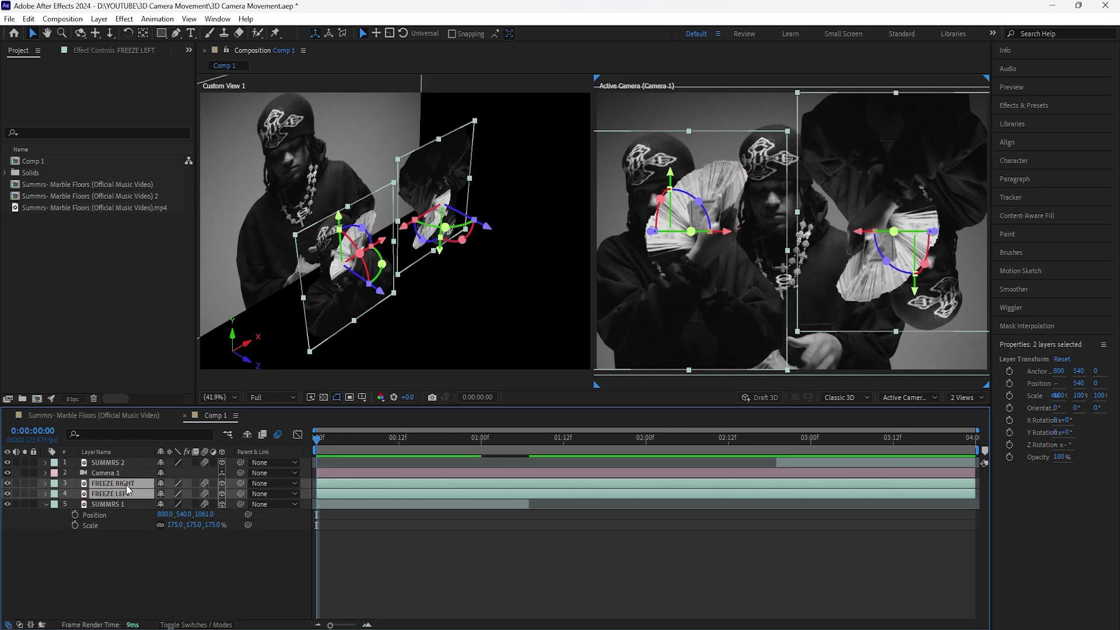
{"action": "key", "text": "p"}
{"action": "left_click", "coordinate": [421, 310]}
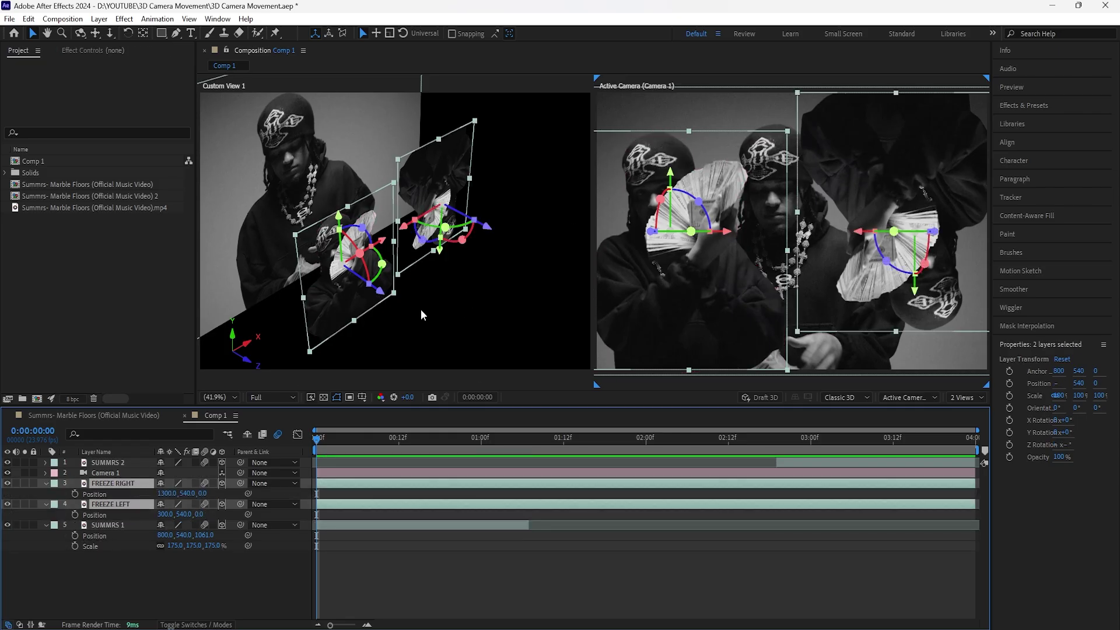
{"action": "scroll", "coordinate": [421, 310], "scroll_direction": "down", "scroll_amount": 3}
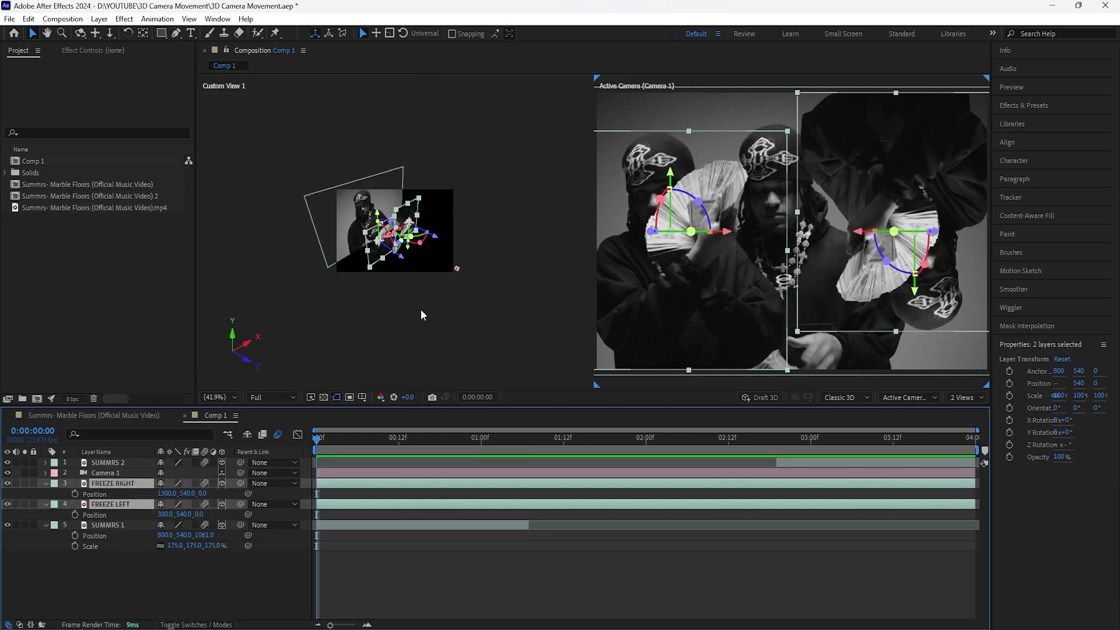
{"action": "scroll", "coordinate": [421, 310], "scroll_direction": "up", "scroll_amount": 1}
{"action": "left_click_drag", "start_coordinate": [398, 279], "coordinate": [505, 341]}
{"action": "left_click_drag", "start_coordinate": [507, 339], "coordinate": [512, 344]}
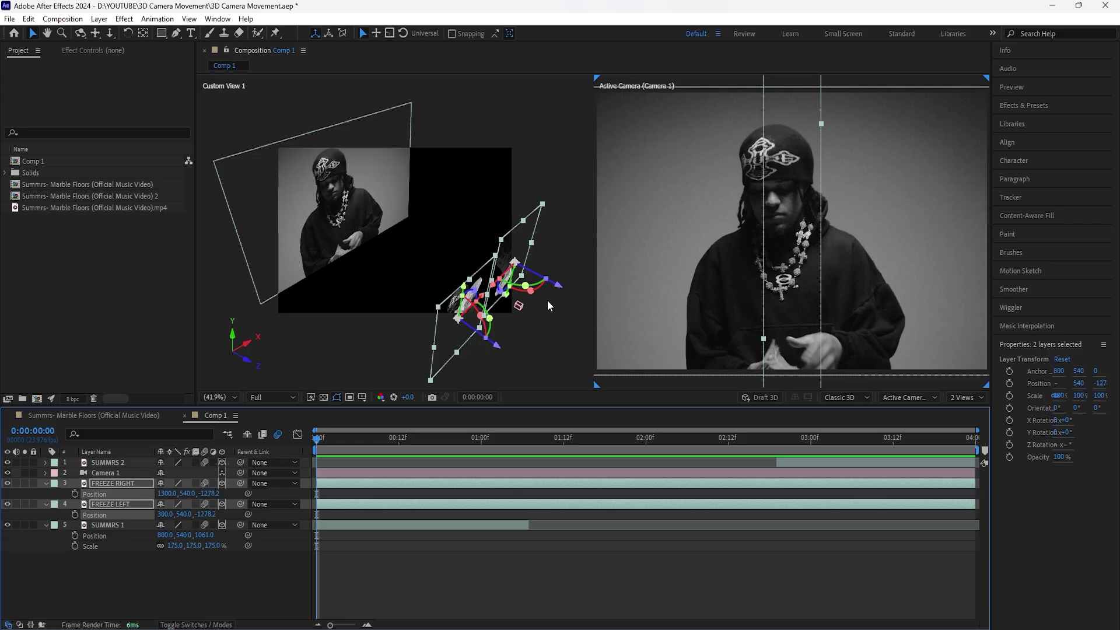
- Add a 3D null object with a yellow label directly above Camera 1
{"action": "left_click", "coordinate": [118, 475]}
{"action": "right_click", "coordinate": [215, 571]}
{"action": "mouse_move", "coordinate": [313, 415]}
{"action": "left_click", "coordinate": [426, 489]}
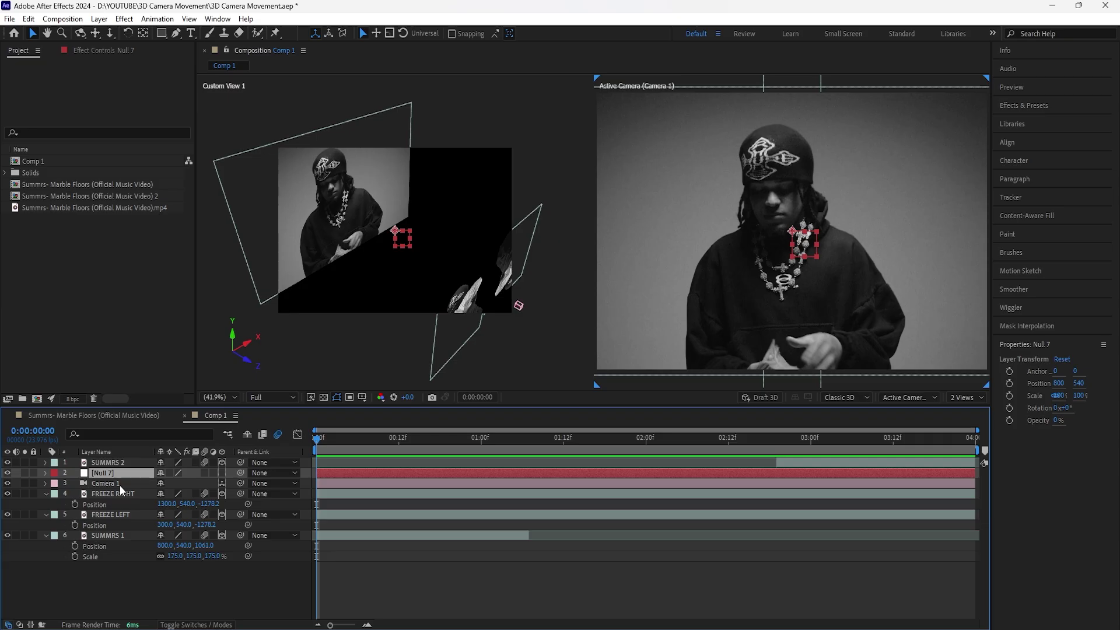
{"action": "left_click", "coordinate": [54, 473]}
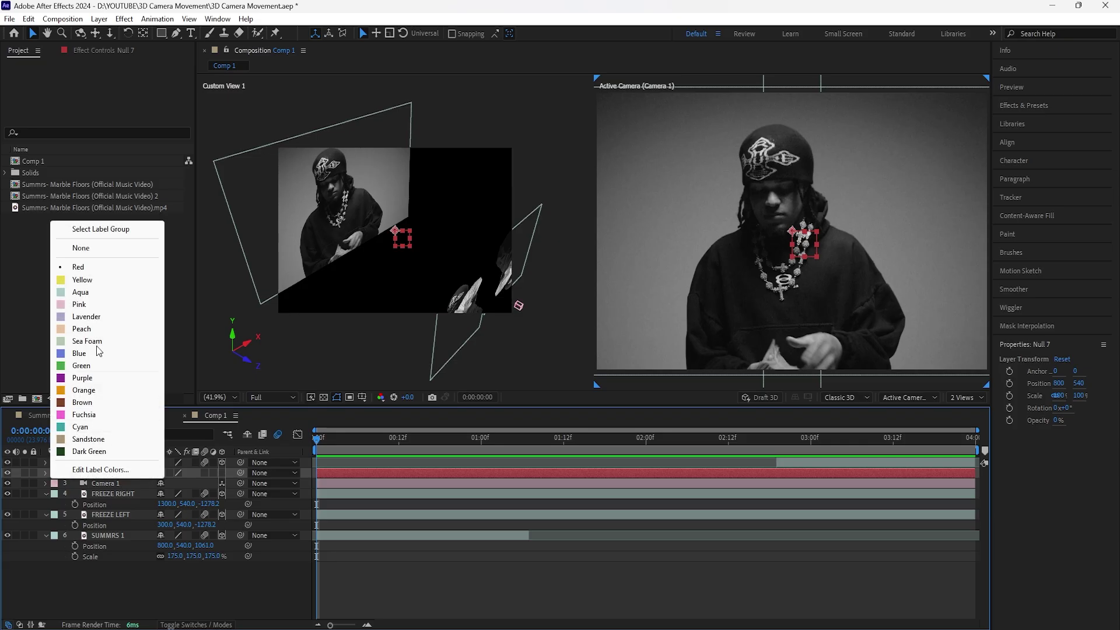
{"action": "left_click", "coordinate": [106, 280]}
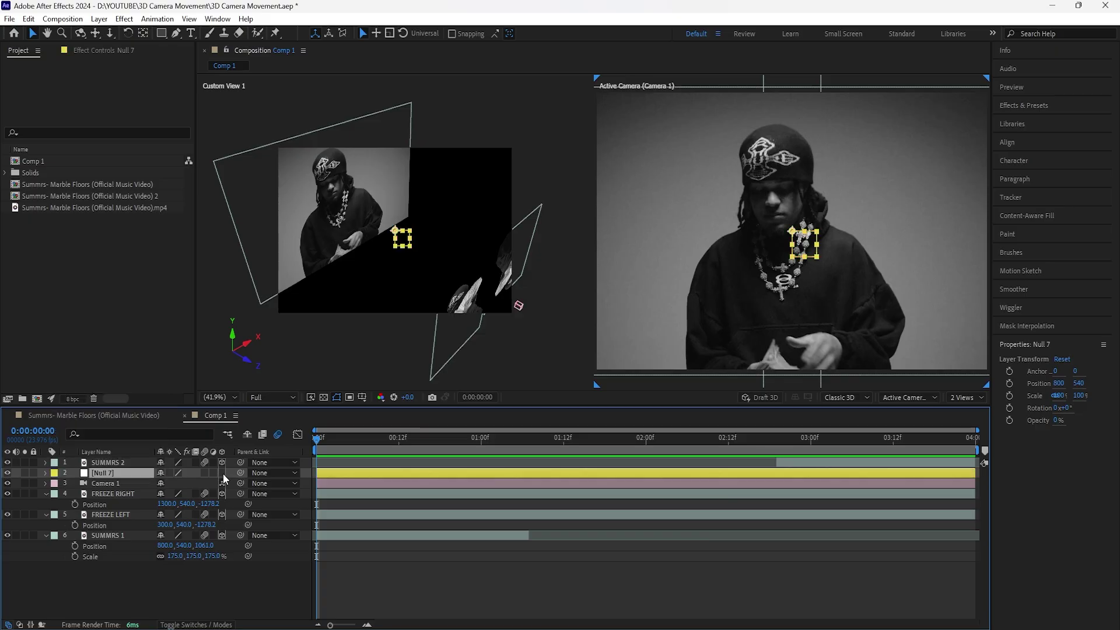
{"action": "left_click", "coordinate": [222, 473]}
- Parent Camera 1 to the yellow null and reveal the null's Position property
{"action": "left_click", "coordinate": [121, 483]}
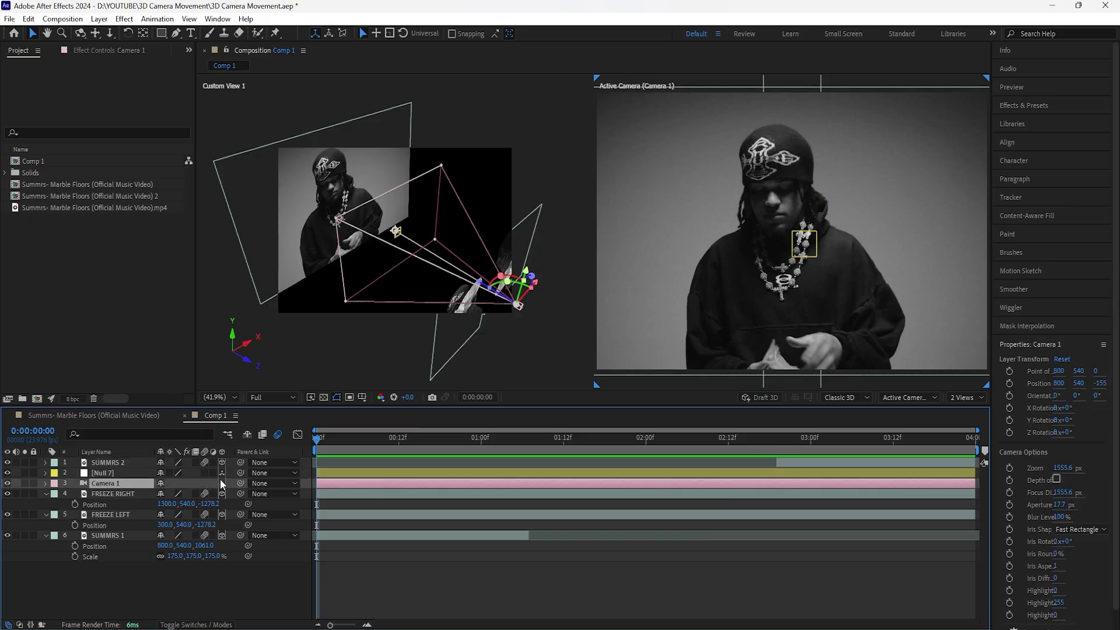
{"action": "left_click_drag", "start_coordinate": [241, 486], "coordinate": [127, 474]}
{"action": "left_click", "coordinate": [125, 474]}
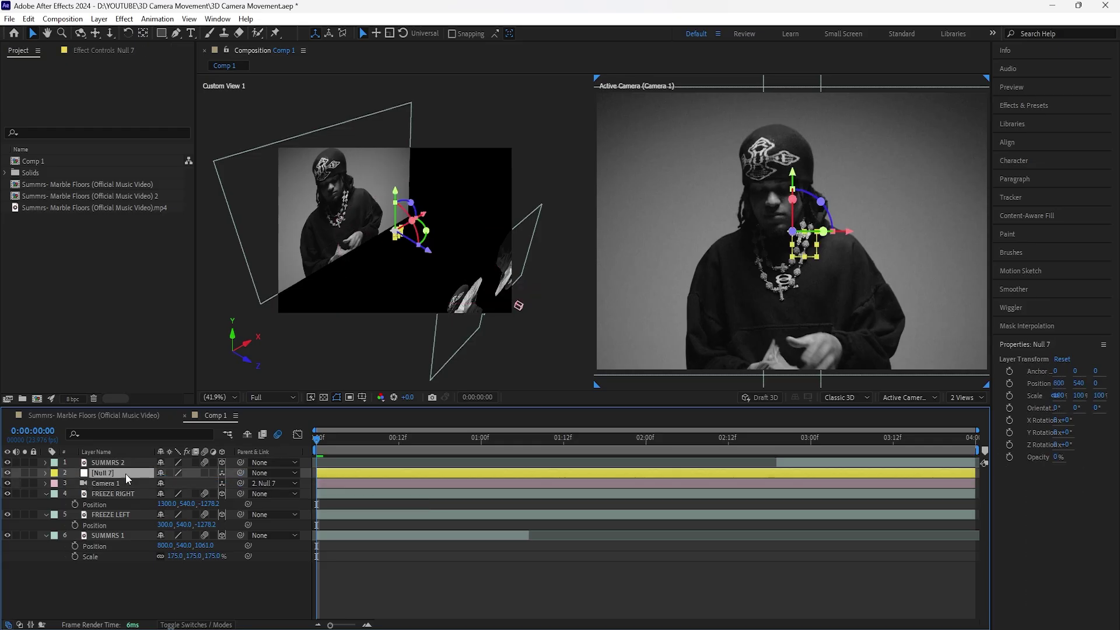
{"action": "key", "text": "p"}
- Try changing the yellow null's Position to test the parented camera, and undo the change
{"action": "left_click_drag", "start_coordinate": [170, 488], "coordinate": [283, 493]}
{"action": "key", "text": "ctrl+z"}
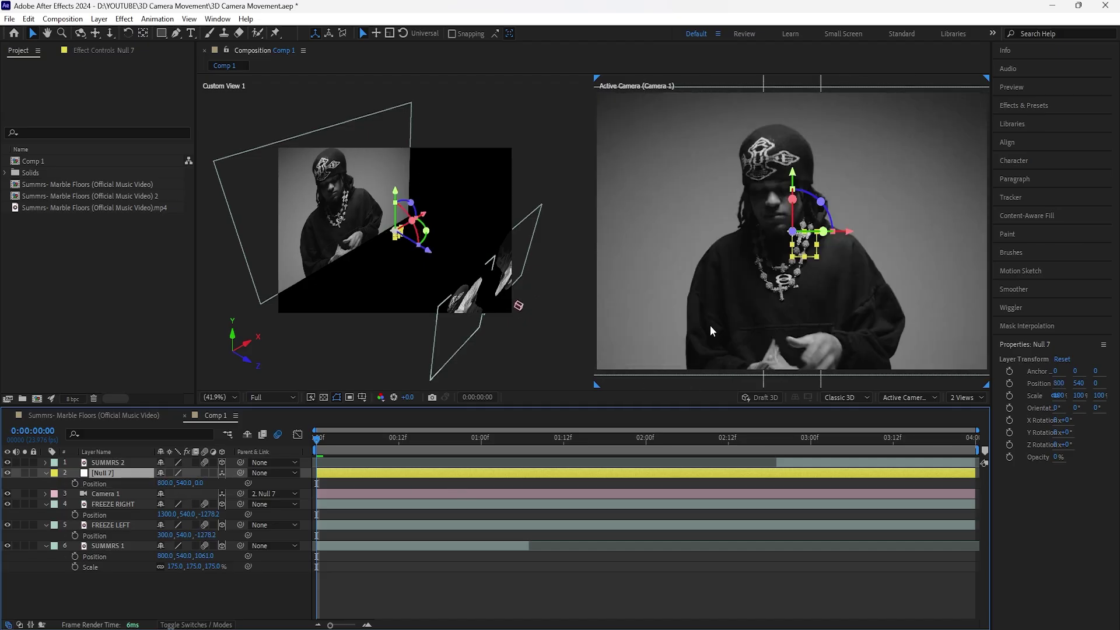
{"action": "scroll", "coordinate": [709, 331], "scroll_direction": "down", "scroll_amount": 4}
{"action": "left_click", "coordinate": [933, 267]}
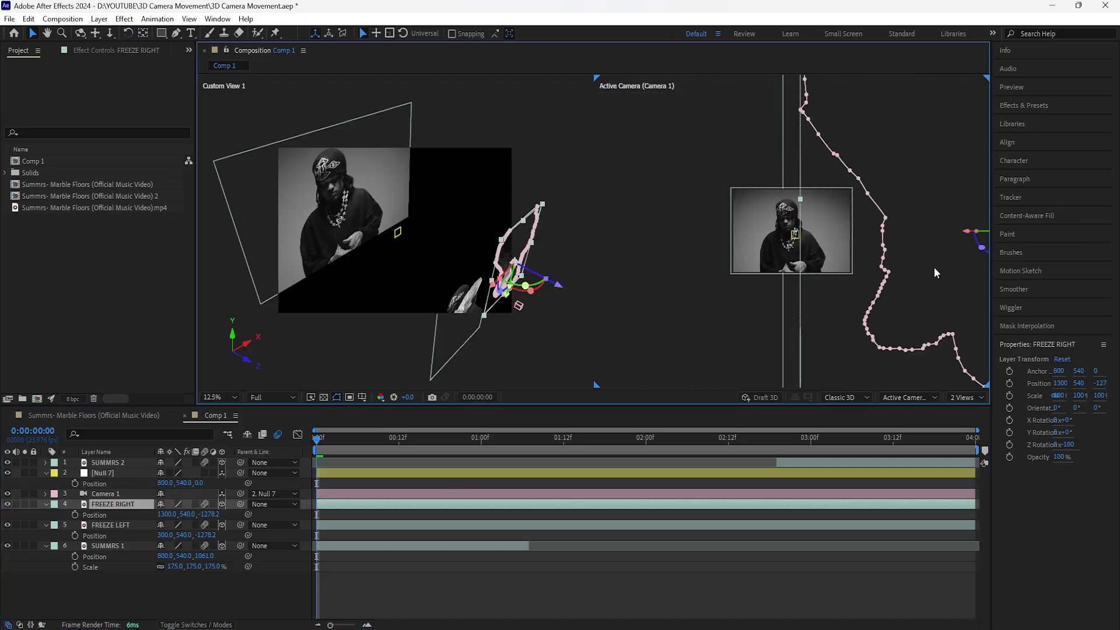
- Switch the composition viewer to 1 View and fit the active camera image to the pane
{"action": "left_click", "coordinate": [963, 397]}
{"action": "left_click", "coordinate": [970, 412]}
{"action": "key", "text": "shift+slash"}
- Set the first Position keyframe on the yellow null at 0:00:01:00
{"action": "left_click_drag", "start_coordinate": [318, 443], "coordinate": [482, 450]}
{"action": "left_click", "coordinate": [122, 474]}
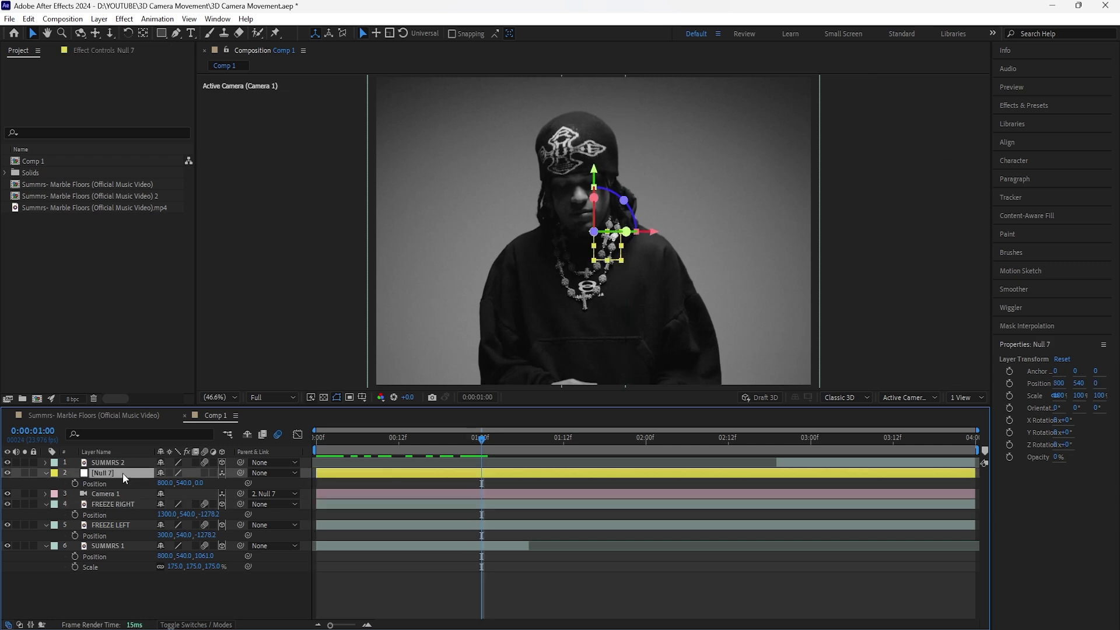
{"action": "left_click", "coordinate": [75, 485]}
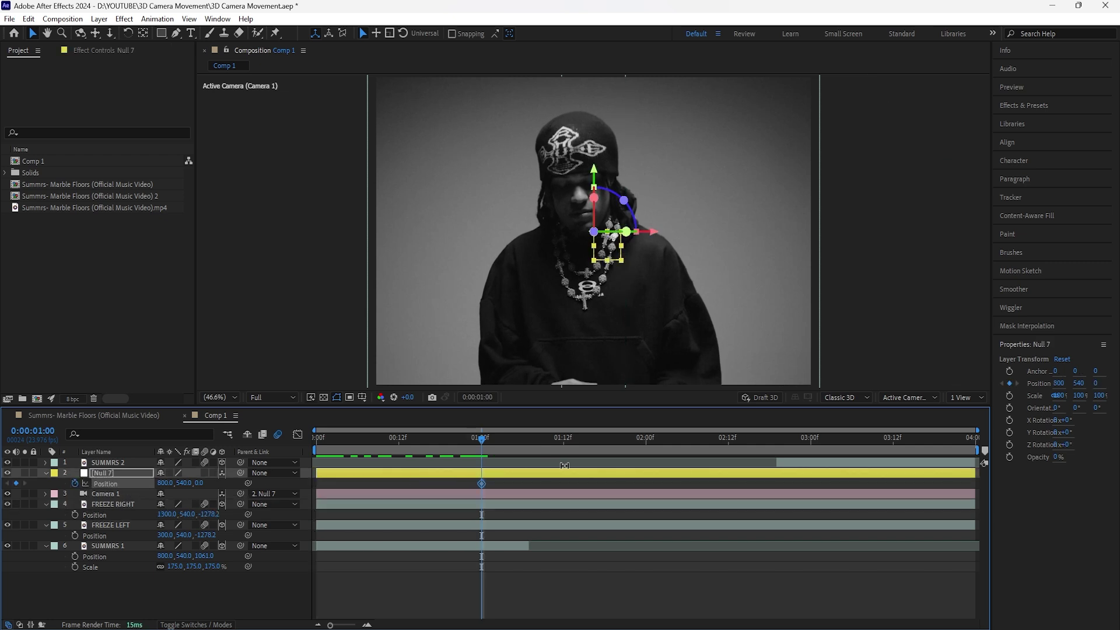
- Return to 2 Views and add a Position keyframe on the yellow null at 0:00:01:20 by pulling it to Z about -2090.2
{"action": "key", "text": "shift+Page_Down"}
{"action": "key", "text": "shift+Page_Down"}
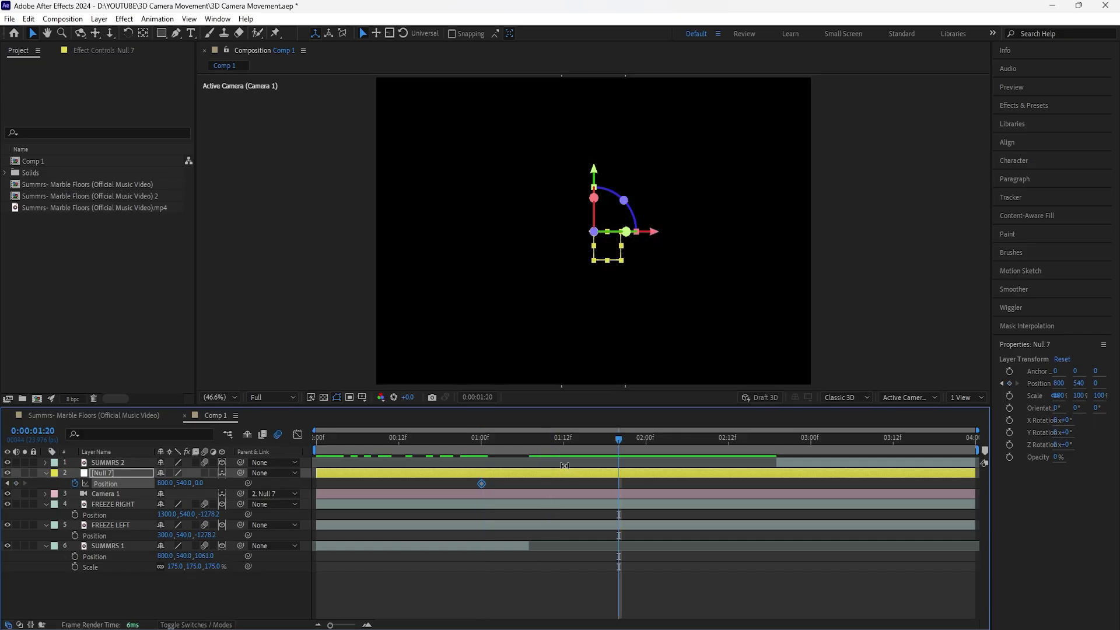
{"action": "left_click", "coordinate": [961, 398]}
{"action": "left_click", "coordinate": [971, 426]}
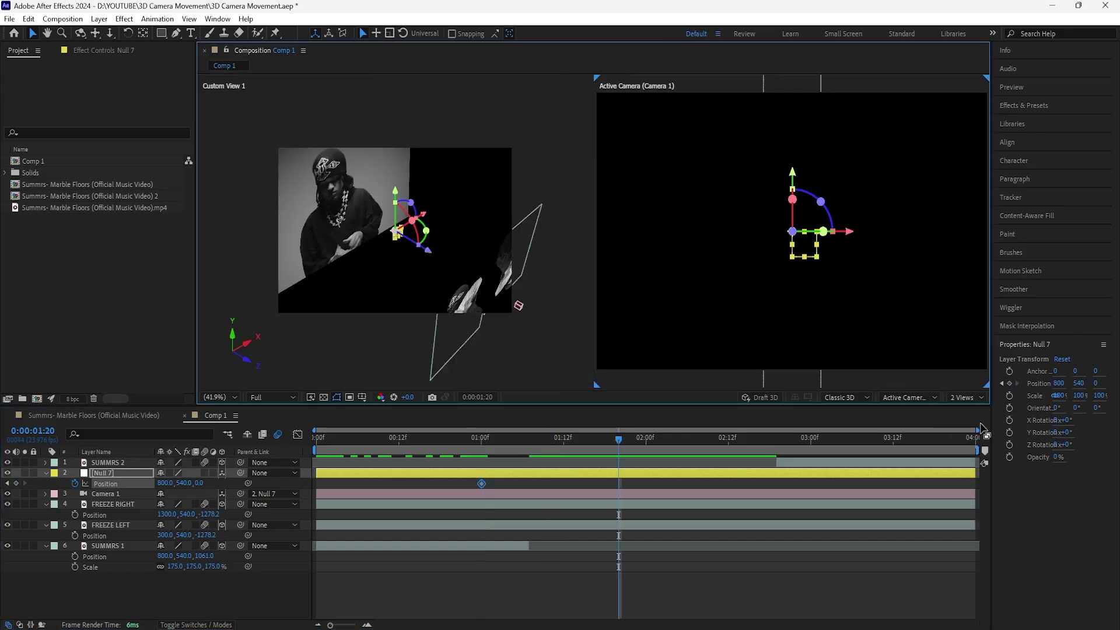
{"action": "left_click", "coordinate": [541, 349]}
{"action": "scroll", "coordinate": [542, 349], "scroll_direction": "down", "scroll_amount": 2}
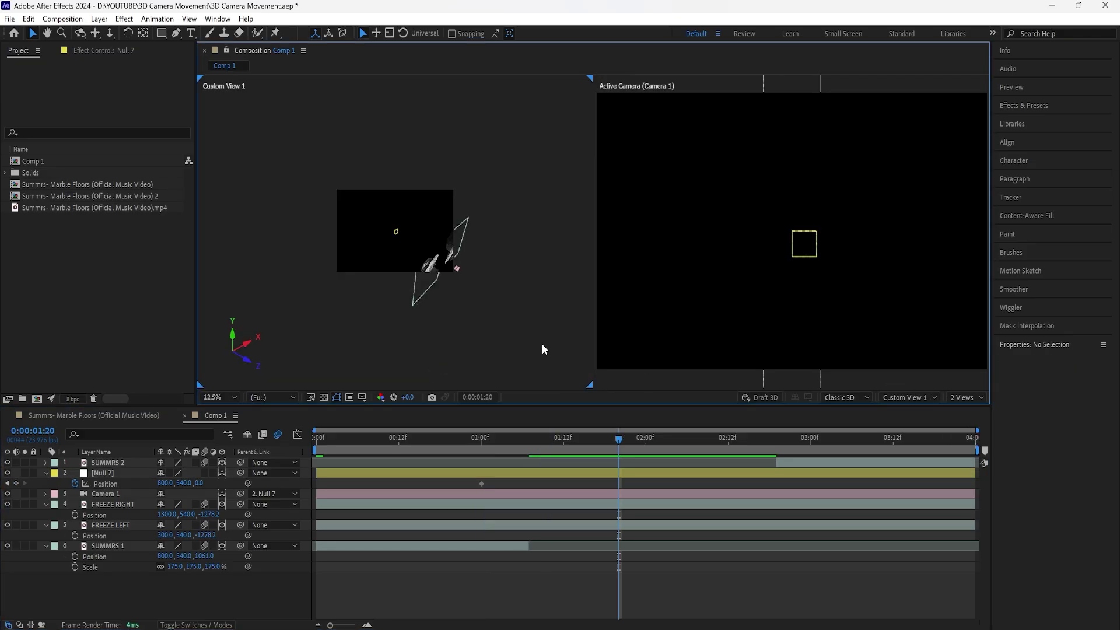
{"action": "left_click", "coordinate": [617, 473]}
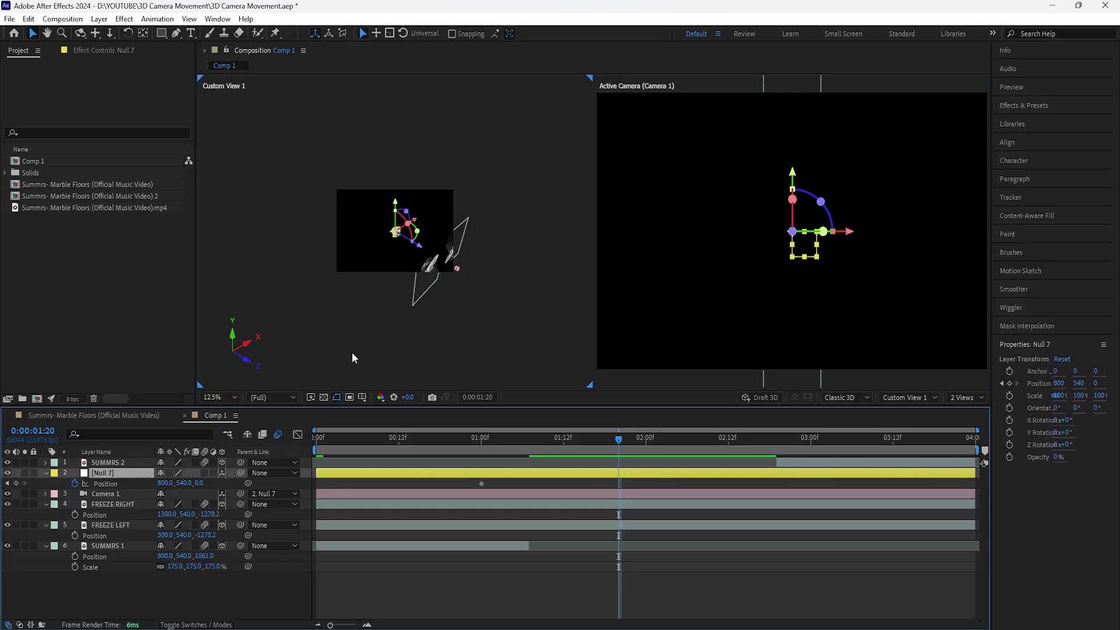
{"action": "left_click_drag", "start_coordinate": [423, 252], "coordinate": [508, 302]}
- Easy-ease both Position keyframes and shape the speed graph to peak early with a long slow finish
{"action": "left_click_drag", "start_coordinate": [632, 484], "coordinate": [477, 491]}
{"action": "right_click", "coordinate": [480, 485]}
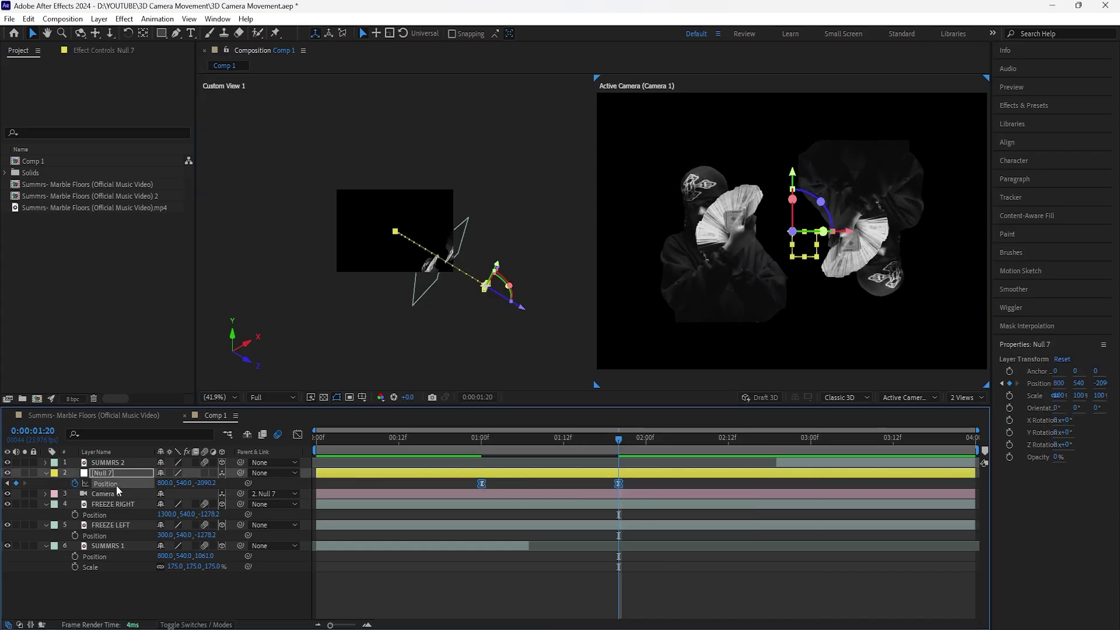
{"action": "left_click", "coordinate": [298, 434]}
{"action": "left_click_drag", "start_coordinate": [635, 583], "coordinate": [549, 593]}
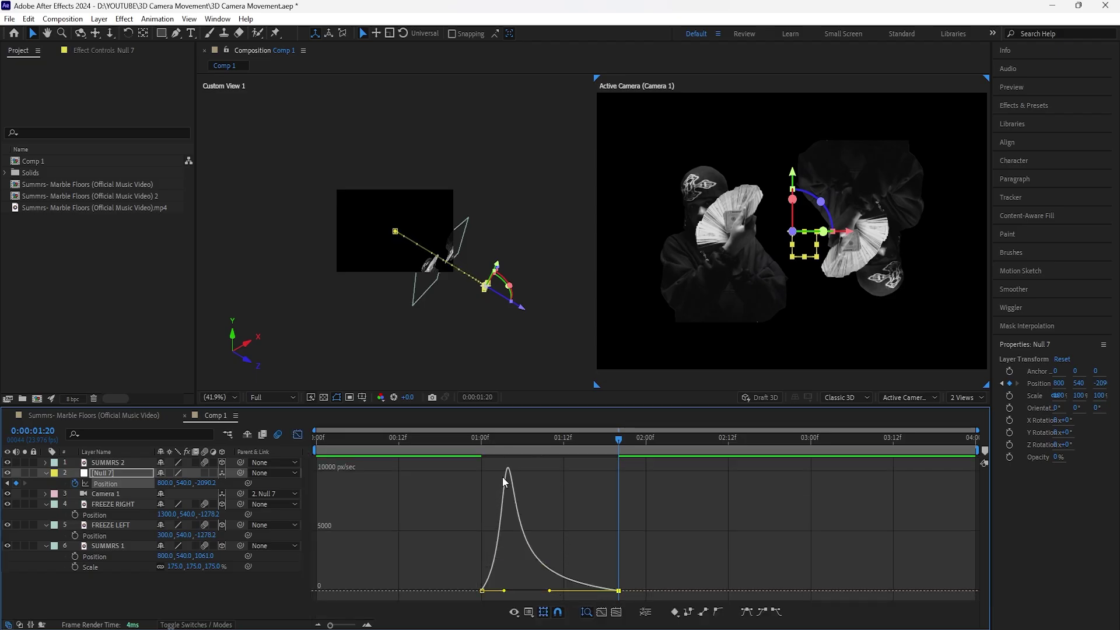
{"action": "left_click", "coordinate": [297, 435]}
- Preview the camera move and inspect the cutouts at 0:00:01:10 against the transparency grid
{"action": "key", "text": "space"}
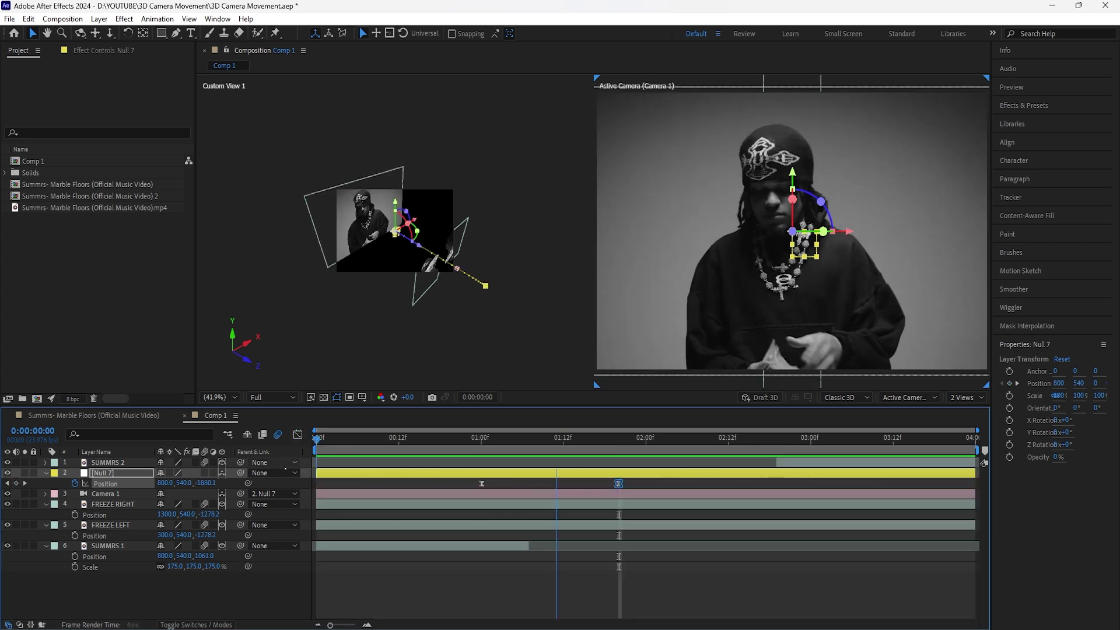
{"action": "left_click_drag", "start_coordinate": [621, 440], "coordinate": [552, 452]}
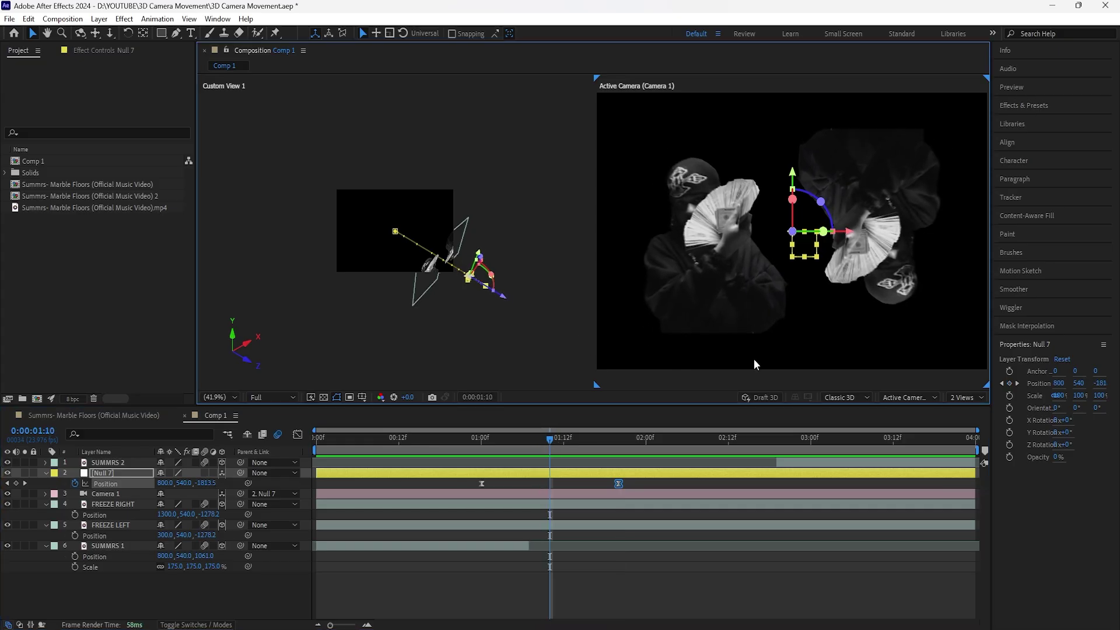
{"action": "left_click", "coordinate": [324, 397]}
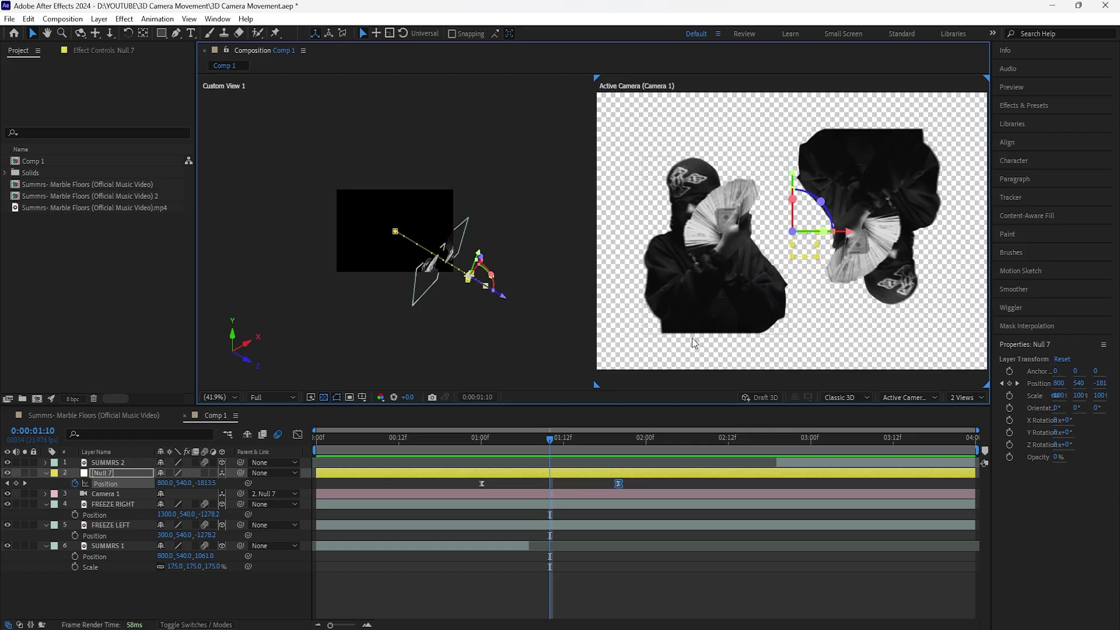
{"action": "left_click", "coordinate": [324, 397]}
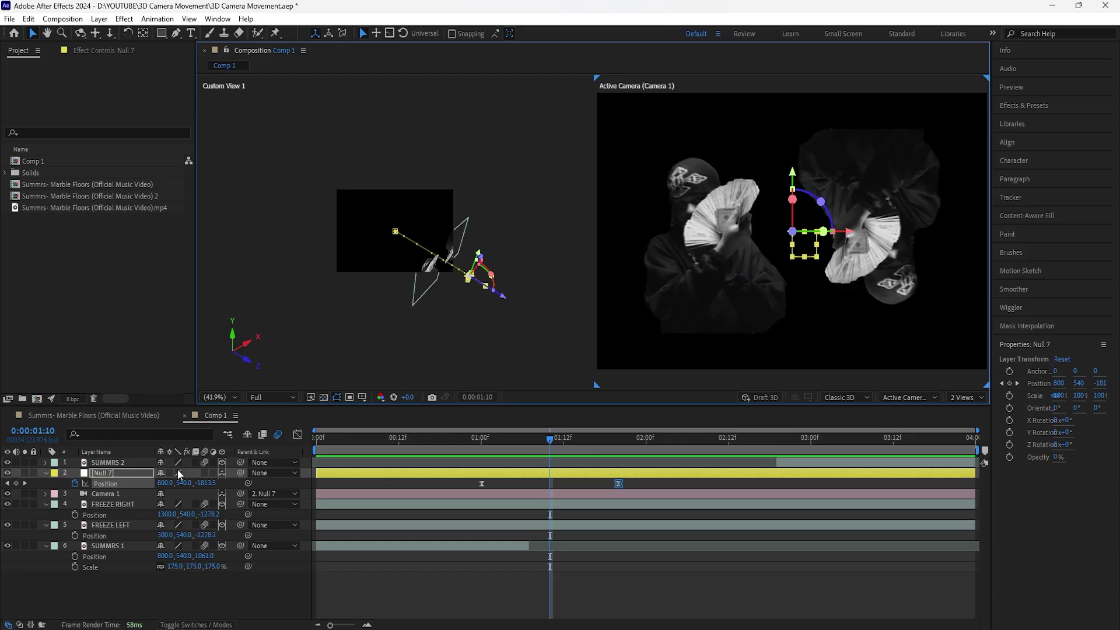
- Add a 3D null object directly above the FREEZE RIGHT layer
{"action": "left_click", "coordinate": [128, 504]}
{"action": "right_click", "coordinate": [211, 586]}
{"action": "mouse_move", "coordinate": [315, 435]}
{"action": "left_click", "coordinate": [388, 489]}
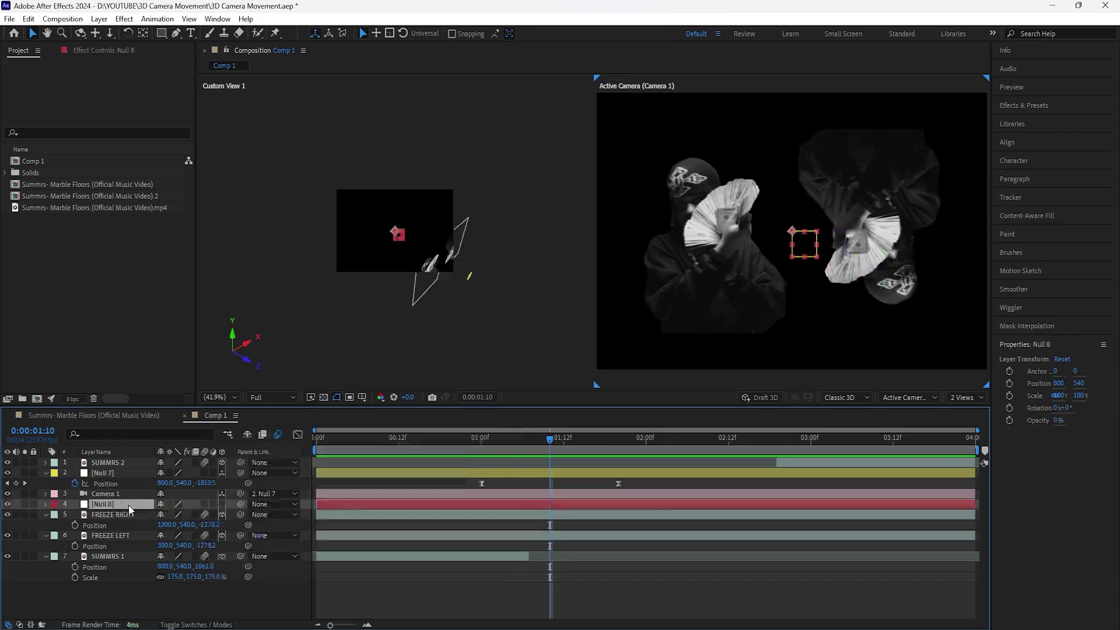
{"action": "left_click", "coordinate": [222, 504]}
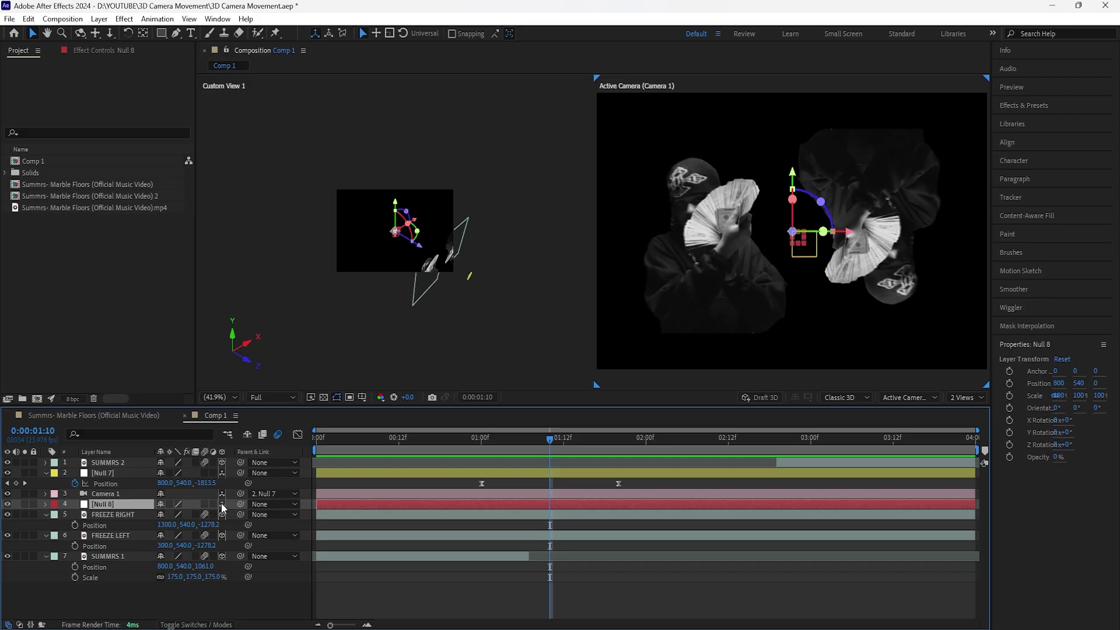
- Parent the FREEZE RIGHT and FREEZE LEFT layers to the red null
{"action": "left_click", "coordinate": [124, 516]}
{"action": "left_click", "coordinate": [121, 537], "text": "ctrl"}
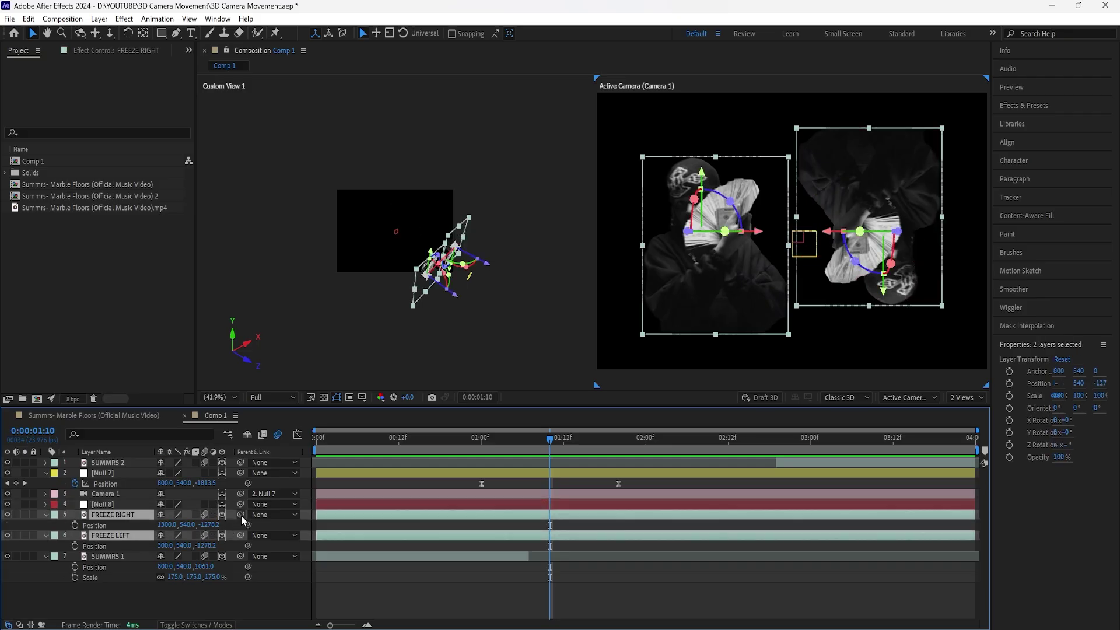
{"action": "left_click_drag", "start_coordinate": [240, 515], "coordinate": [120, 506]}
- With the playhead at 0:00:02:00, move the red null forward to a Z position of about -938.3
{"action": "left_click", "coordinate": [120, 506]}
{"action": "key", "text": "p"}
{"action": "left_click_drag", "start_coordinate": [550, 440], "coordinate": [645, 449]}
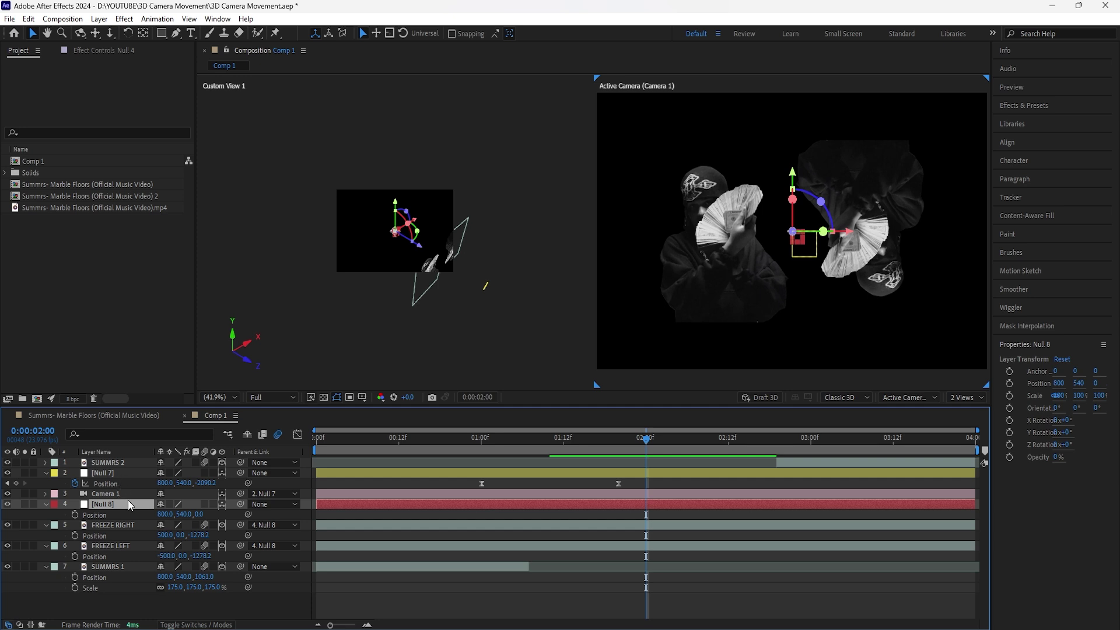
{"action": "left_click_drag", "start_coordinate": [203, 515], "coordinate": [46, 522]}
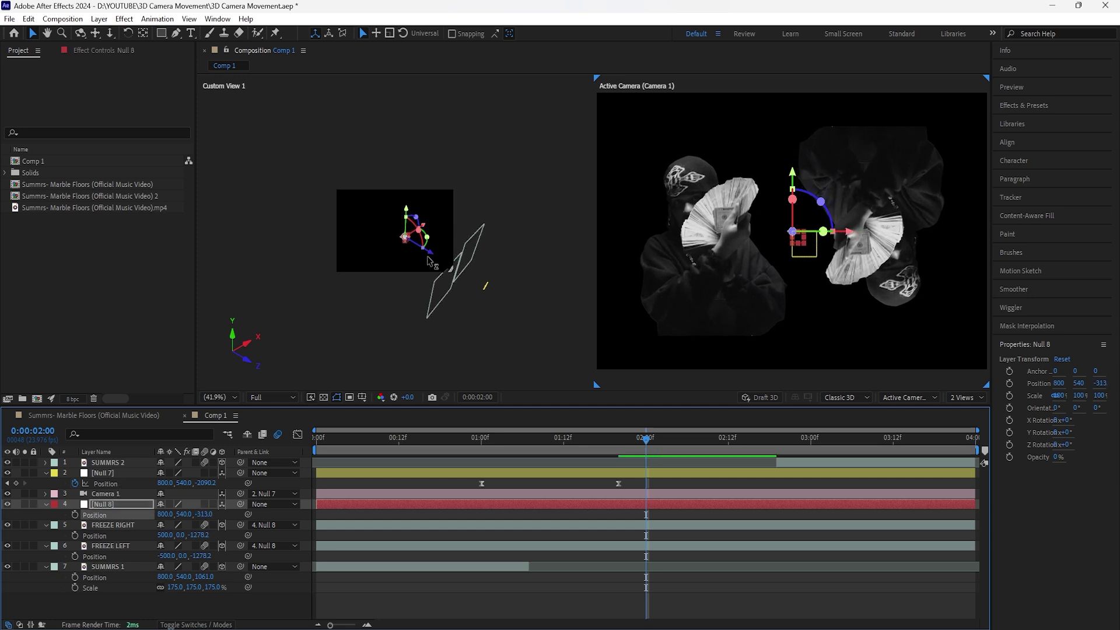
{"action": "left_click_drag", "start_coordinate": [432, 257], "coordinate": [473, 265]}
- Play the composition from the start to check the camera move past the repositioned cutouts
{"action": "left_click_drag", "start_coordinate": [646, 439], "coordinate": [292, 483]}
{"action": "key", "text": "space"}
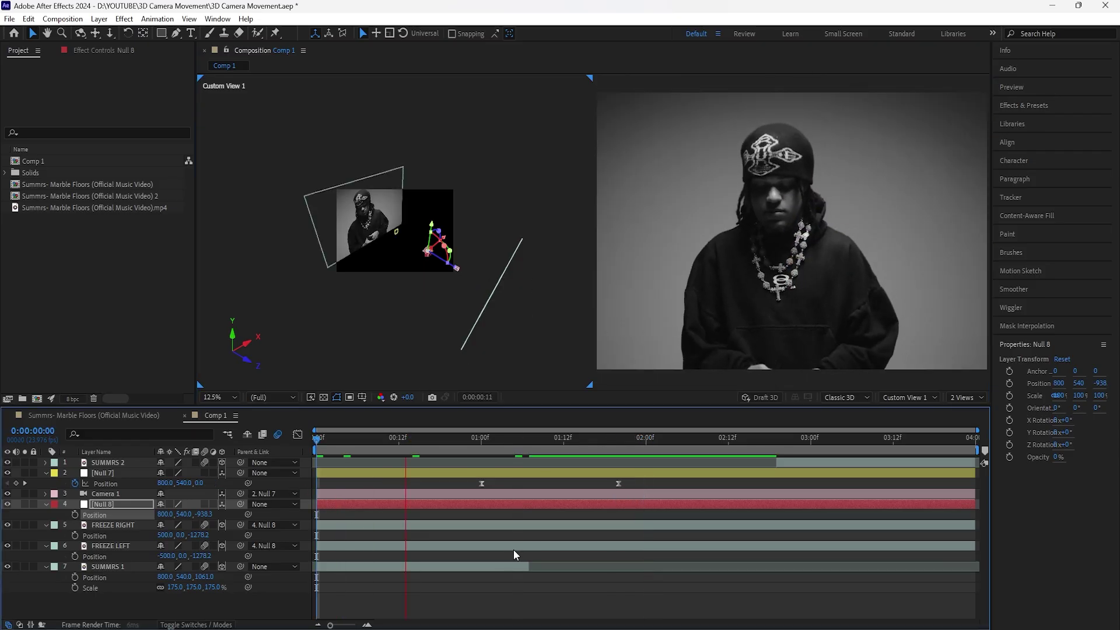
{"action": "key", "text": "space"}
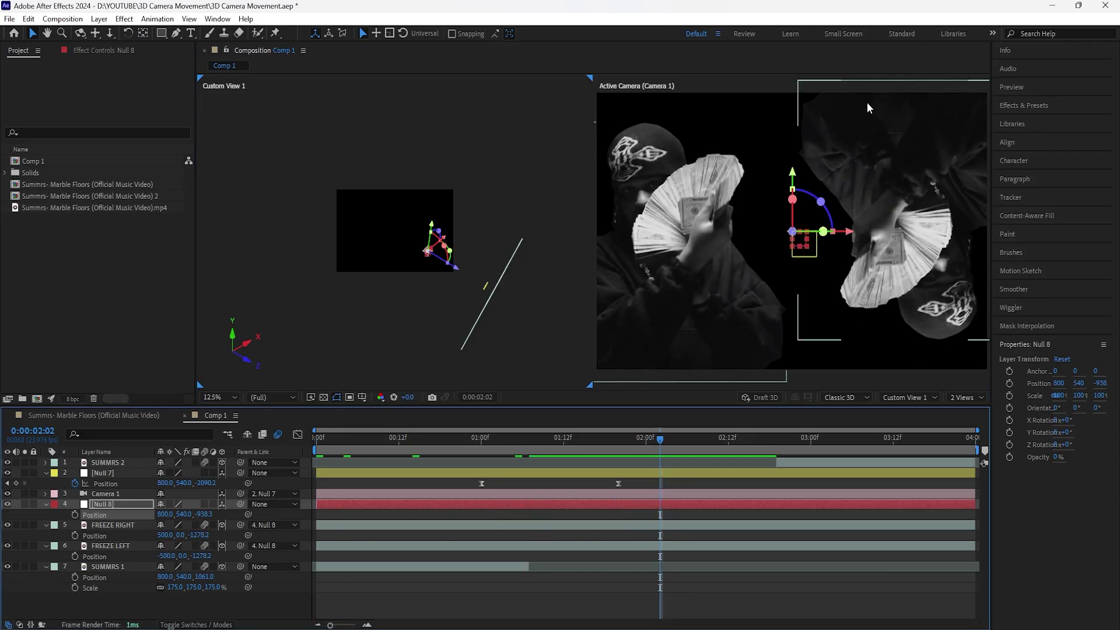
- Keyframe the red null's Z Rotation from 0° at 0:00:01:00 to 180° at 0:00:01:20
{"action": "left_click_drag", "start_coordinate": [659, 443], "coordinate": [626, 446]}
{"action": "left_click", "coordinate": [615, 504]}
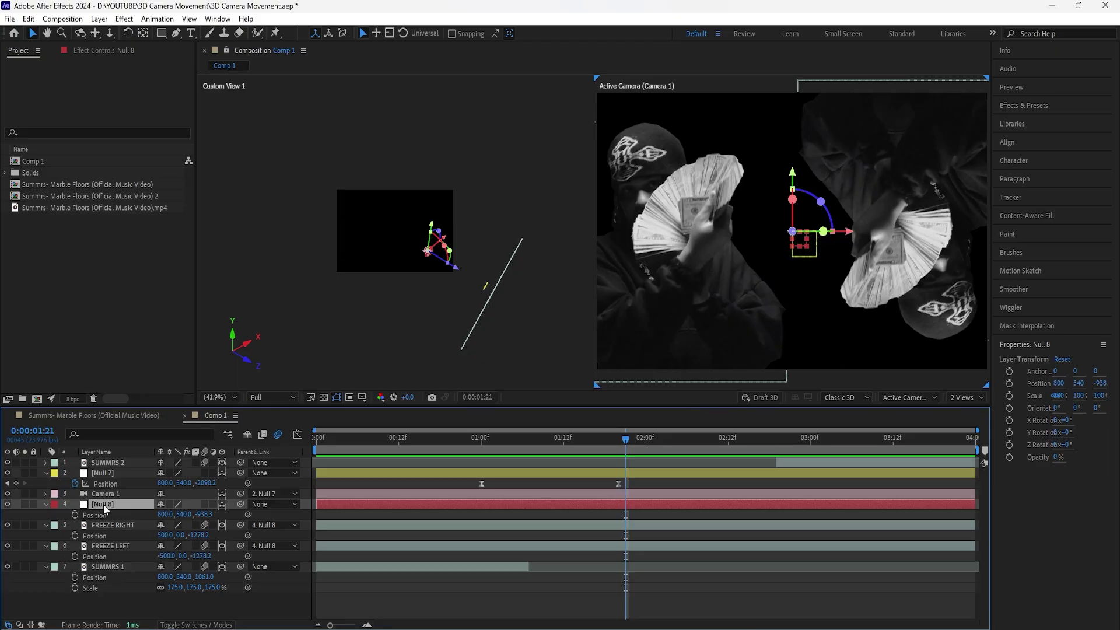
{"action": "key", "text": "shift+r"}
{"action": "left_click_drag", "start_coordinate": [626, 439], "coordinate": [482, 474]}
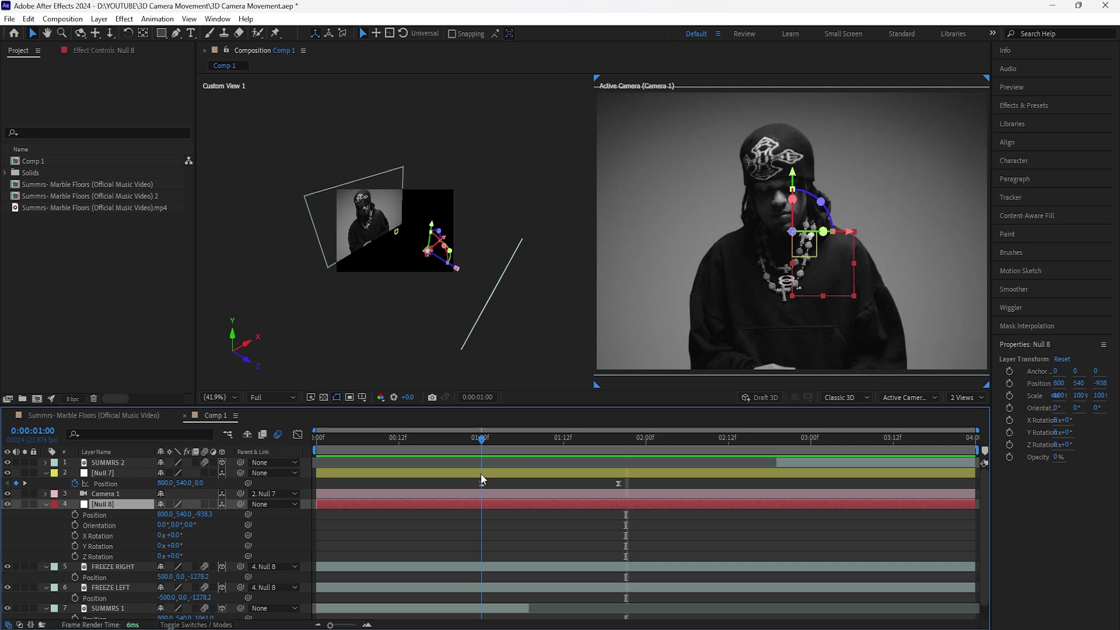
{"action": "left_click", "coordinate": [76, 557]}
{"action": "key", "text": "k"}
{"action": "left_click", "coordinate": [173, 555]}
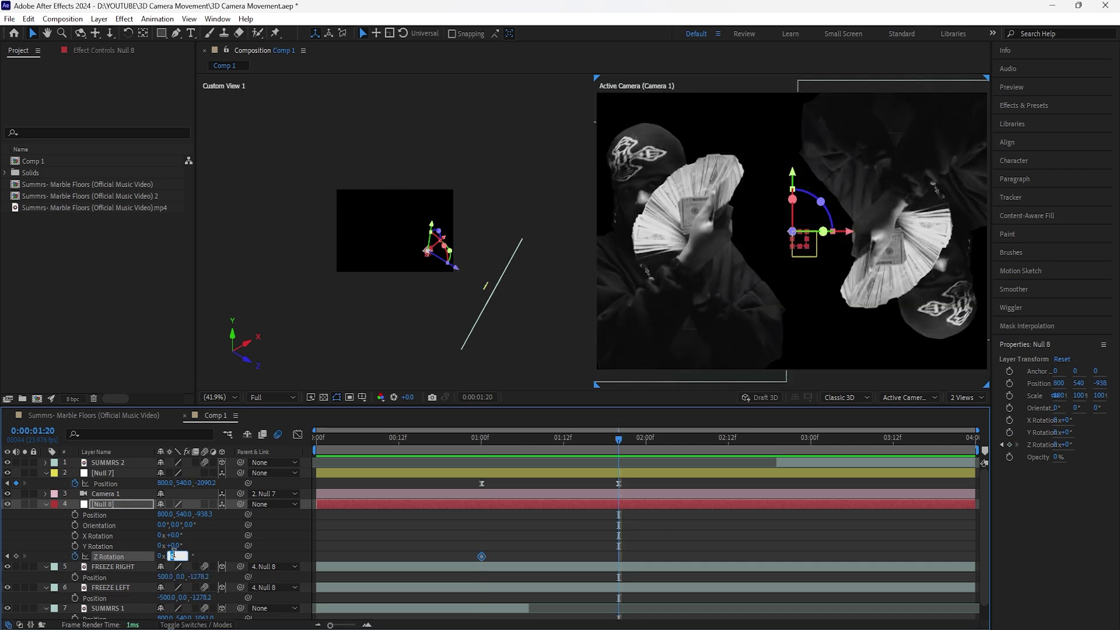
{"action": "type", "text": "180"}
{"action": "key", "text": "Return"}
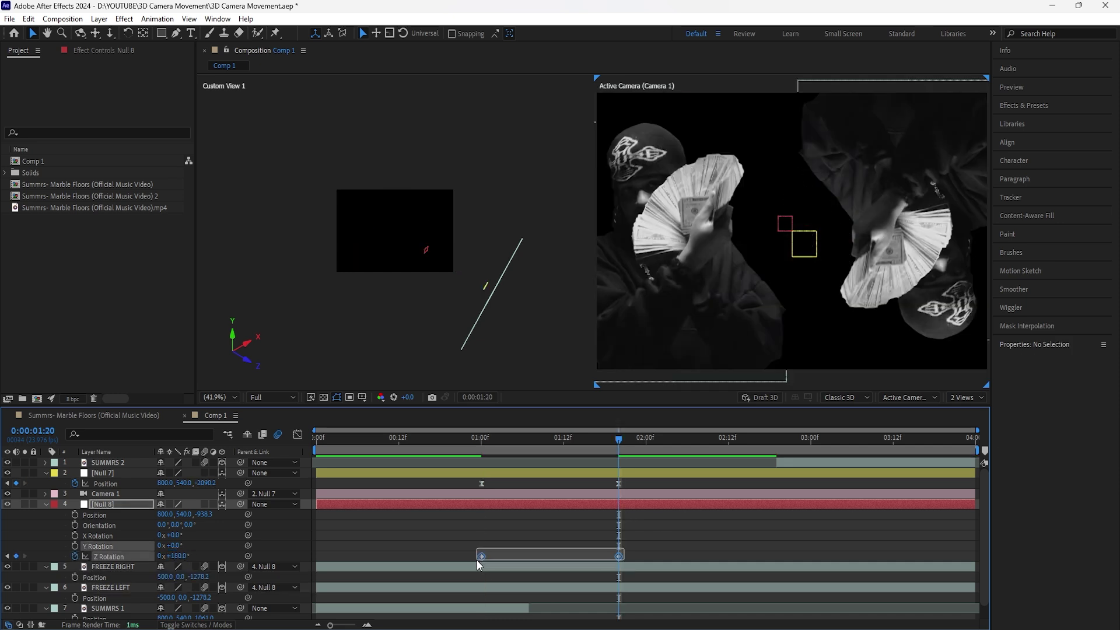
- Apply Easy Ease to both Z Rotation keyframes and extend the final keyframe's easing backward on the graph for a gradual slowdown
{"action": "right_click", "coordinate": [481, 556]}
{"action": "mouse_move", "coordinate": [543, 552]}
{"action": "left_click", "coordinate": [671, 449]}
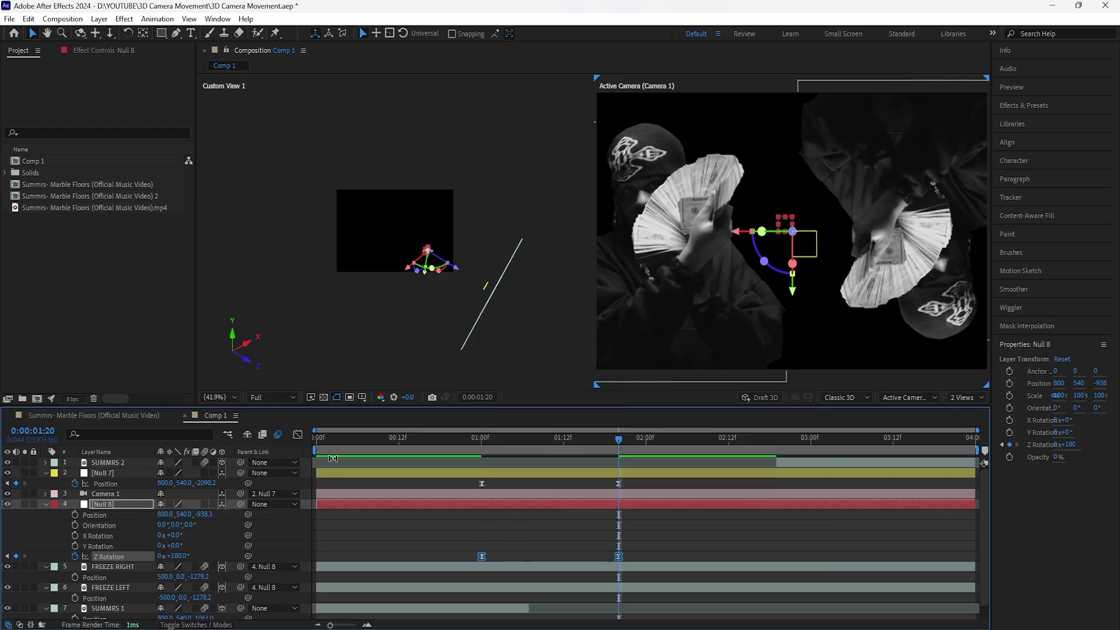
{"action": "left_click", "coordinate": [298, 435]}
{"action": "left_click_drag", "start_coordinate": [595, 594], "coordinate": [548, 591]}
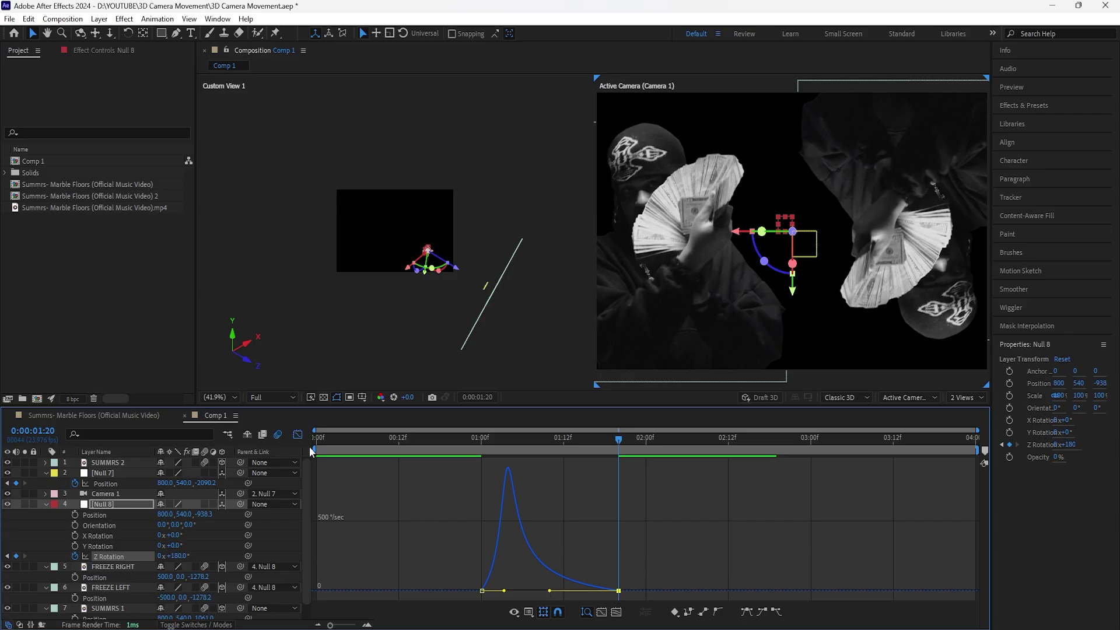
{"action": "left_click", "coordinate": [298, 435]}
- Play the composition from the start to check the cutouts' rotation during the camera move
{"action": "key", "text": "Home"}
{"action": "key", "text": "space"}
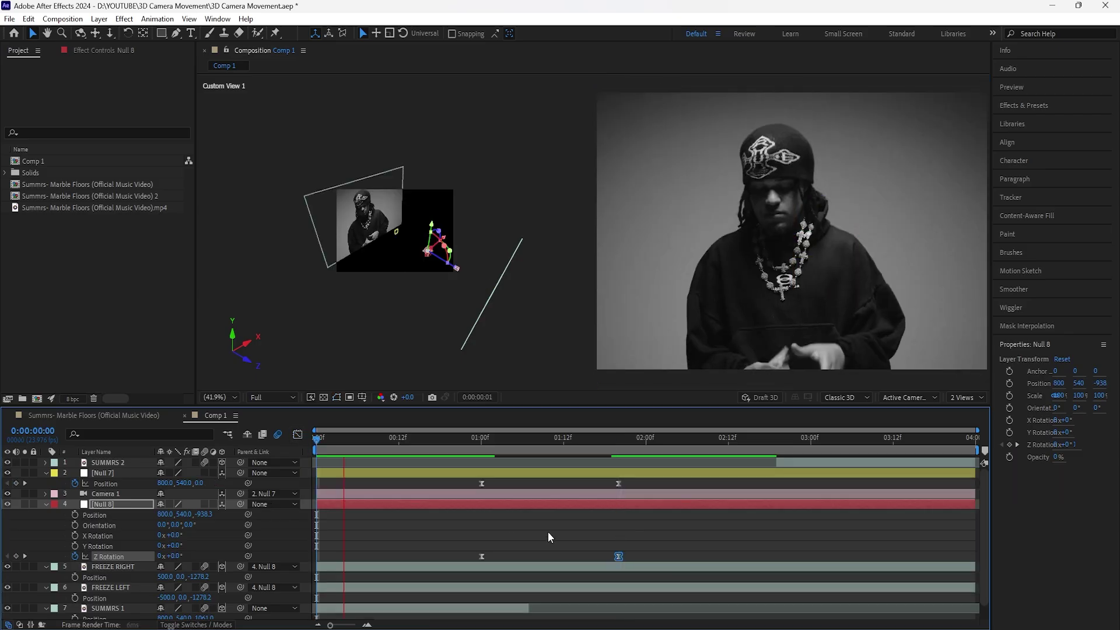
{"action": "key", "text": "space"}
- Move the red null's second Z Rotation keyframe to 0:00:01:22 and preview the timing
{"action": "left_click_drag", "start_coordinate": [740, 441], "coordinate": [647, 488]}
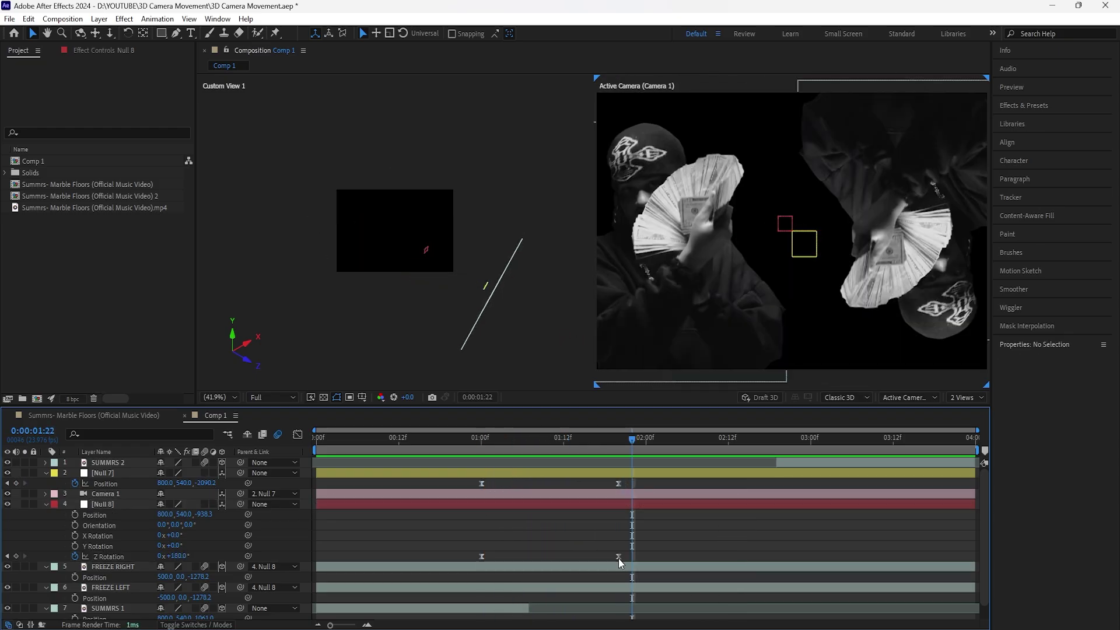
{"action": "left_click_drag", "start_coordinate": [619, 556], "coordinate": [632, 556]}
{"action": "key", "text": "space"}
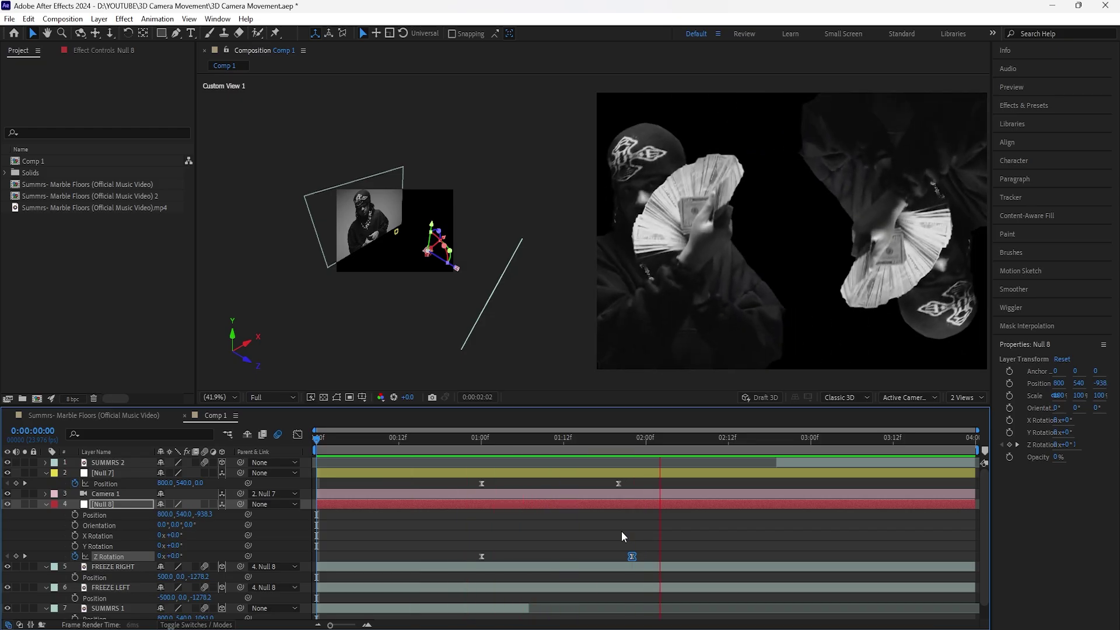
- Move the red null's second Z Rotation keyframe to 0:00:02:00 and play the composition from the start
{"action": "left_click_drag", "start_coordinate": [610, 449], "coordinate": [631, 449]}
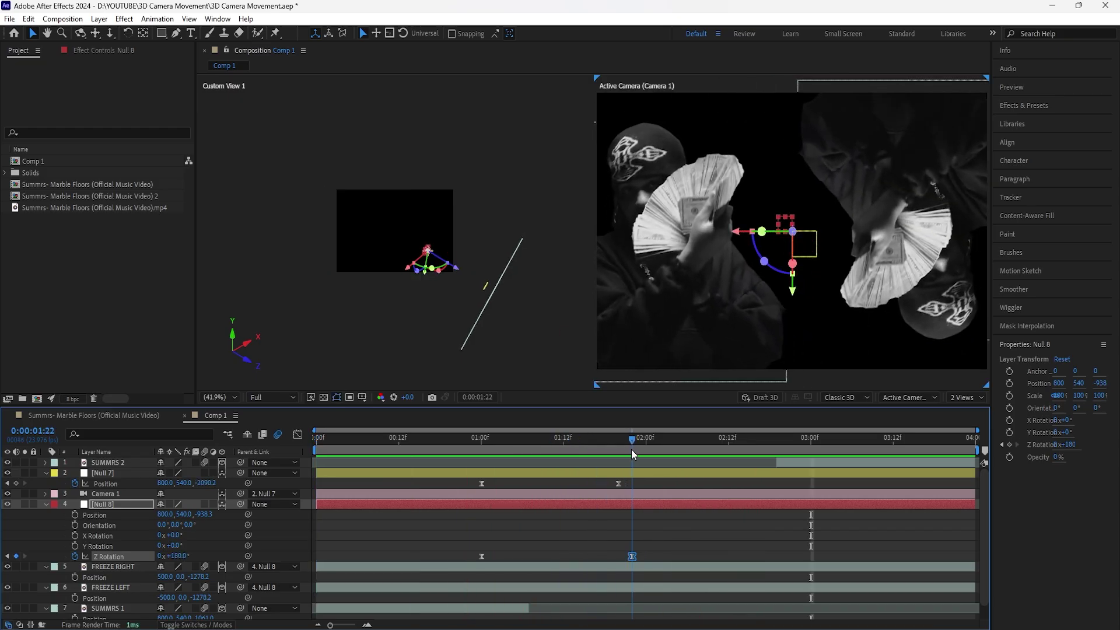
{"action": "key", "text": "Page_Down"}
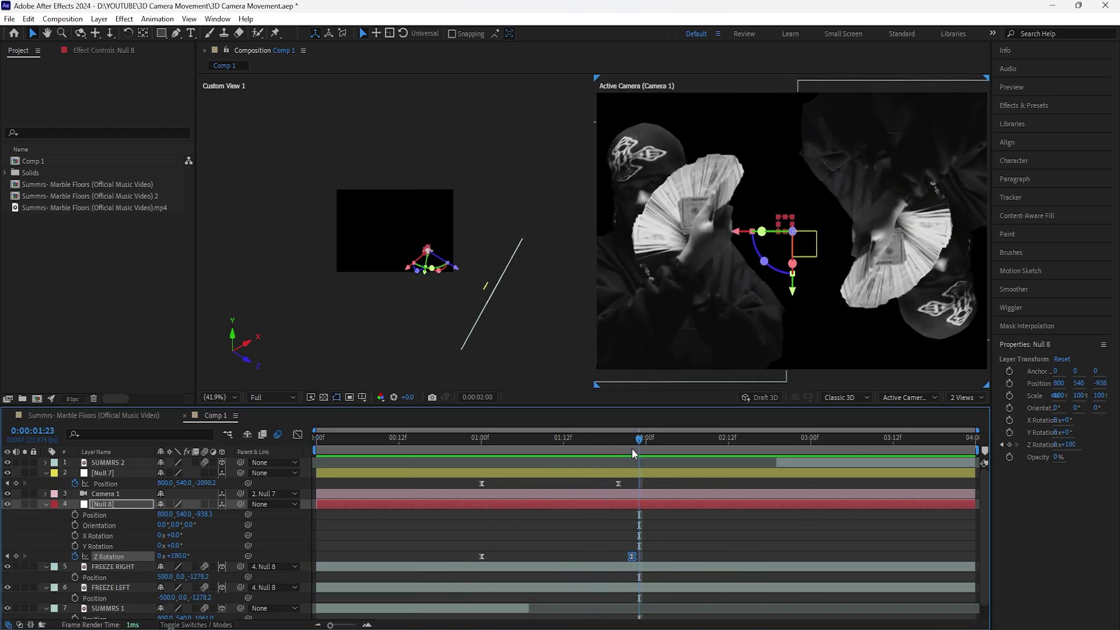
{"action": "key", "text": "Page_Down"}
{"action": "left_click", "coordinate": [678, 552]}
{"action": "left_click_drag", "start_coordinate": [633, 557], "coordinate": [646, 556]}
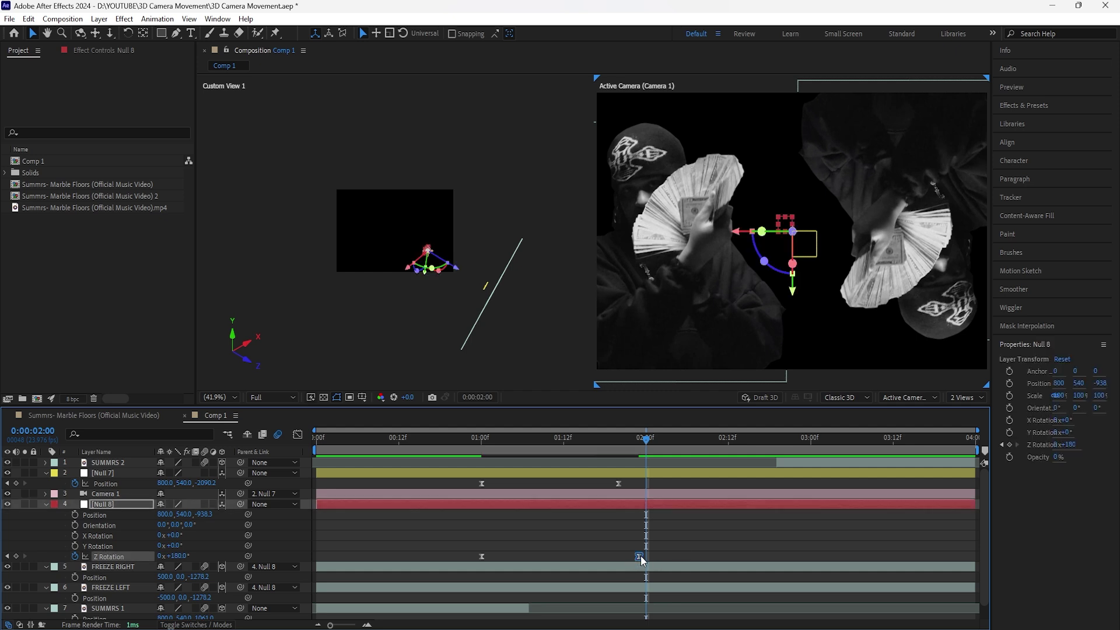
{"action": "key", "text": "Home"}
{"action": "key", "text": "space"}
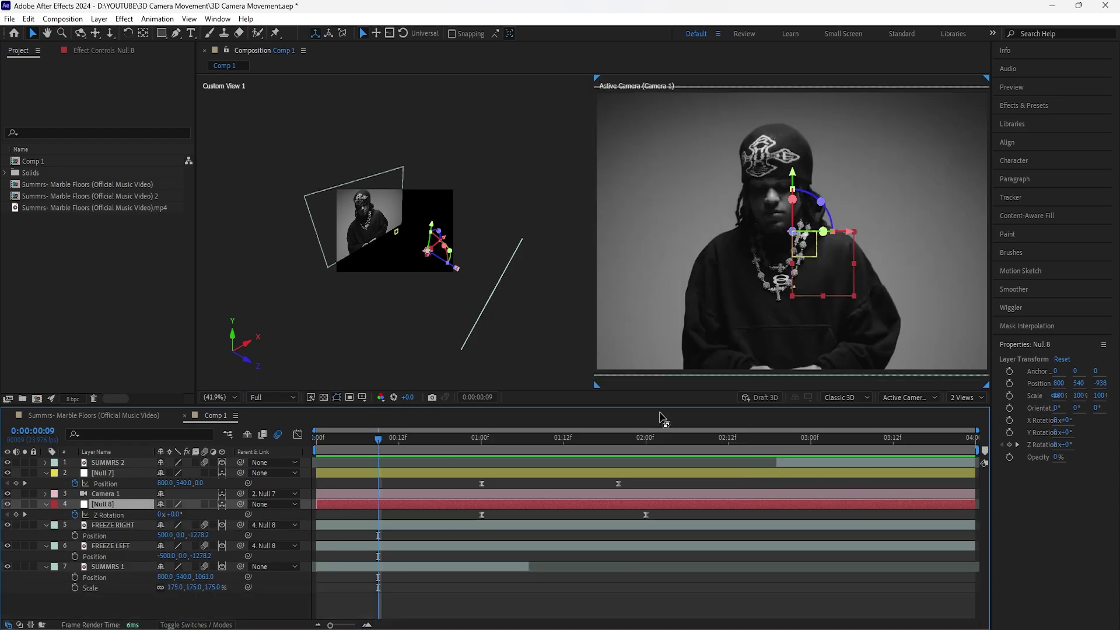
- At 0:00:01:21, switch the composition to a single view and create a text layer reading SUMMRS above all layers
{"action": "left_click_drag", "start_coordinate": [394, 440], "coordinate": [626, 459]}
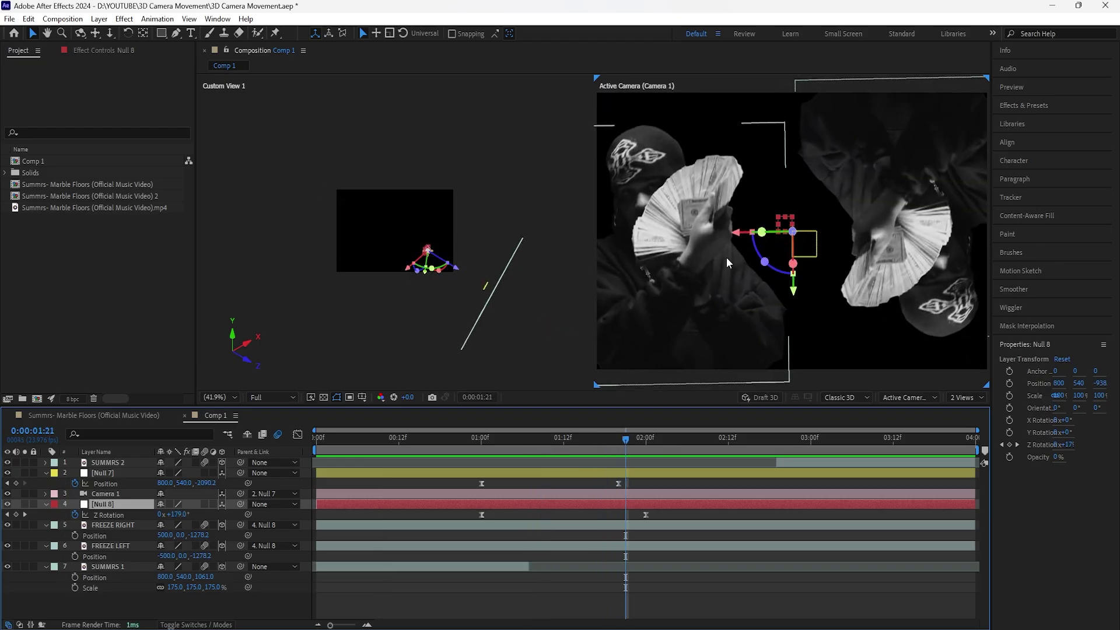
{"action": "left_click", "coordinate": [910, 379]}
{"action": "left_click", "coordinate": [962, 397]}
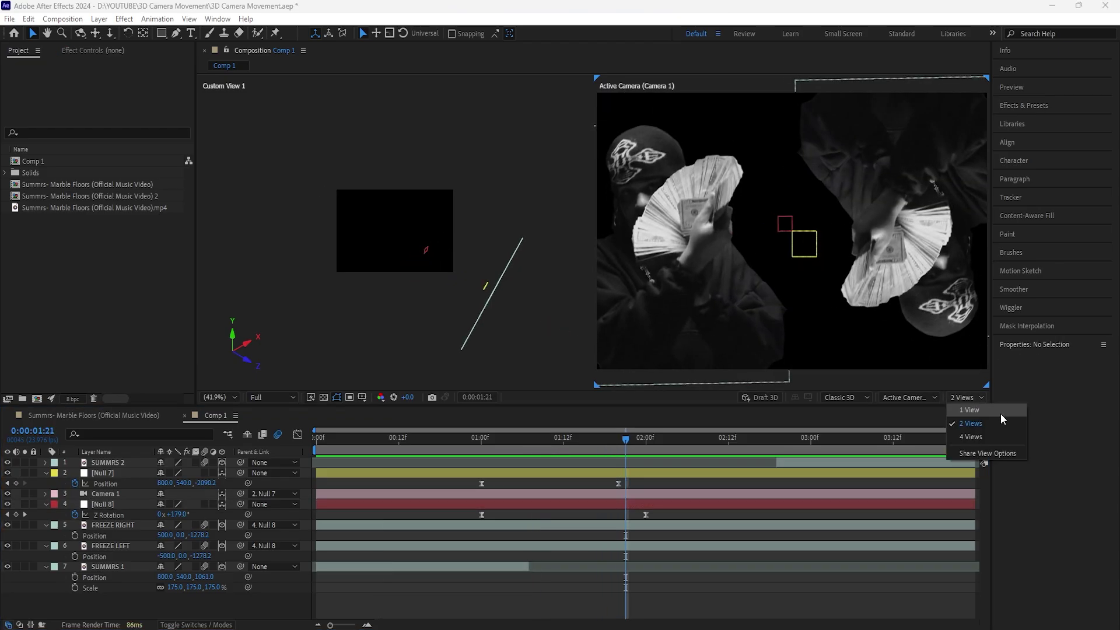
{"action": "left_click", "coordinate": [1003, 412]}
{"action": "left_click", "coordinate": [124, 465]}
{"action": "right_click", "coordinate": [227, 607]}
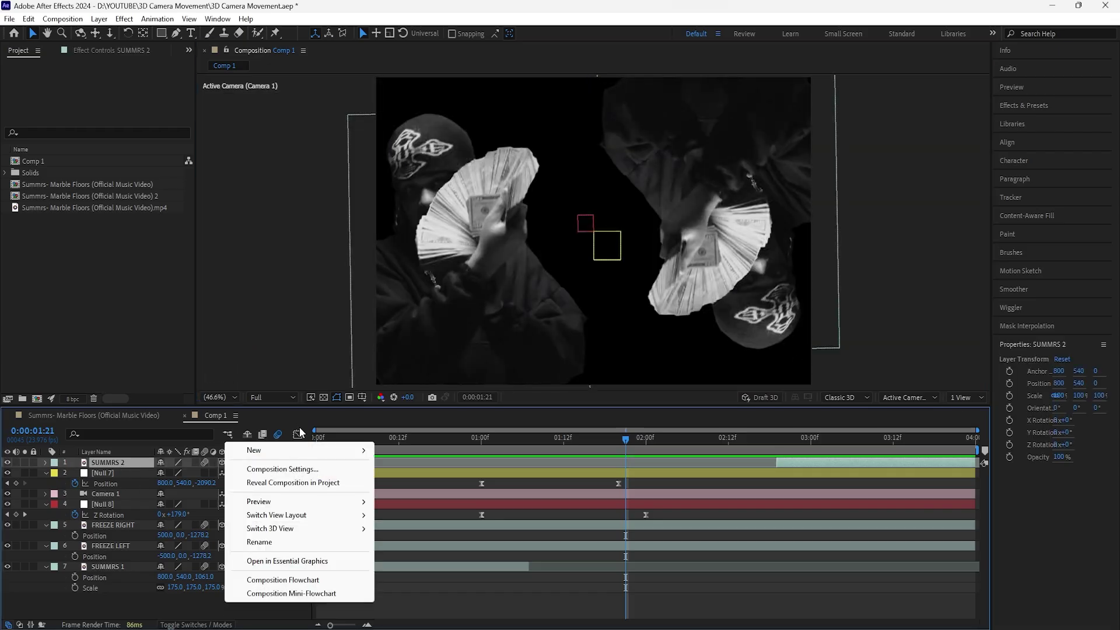
{"action": "mouse_move", "coordinate": [352, 456]}
{"action": "type", "text": "UMMRS"}
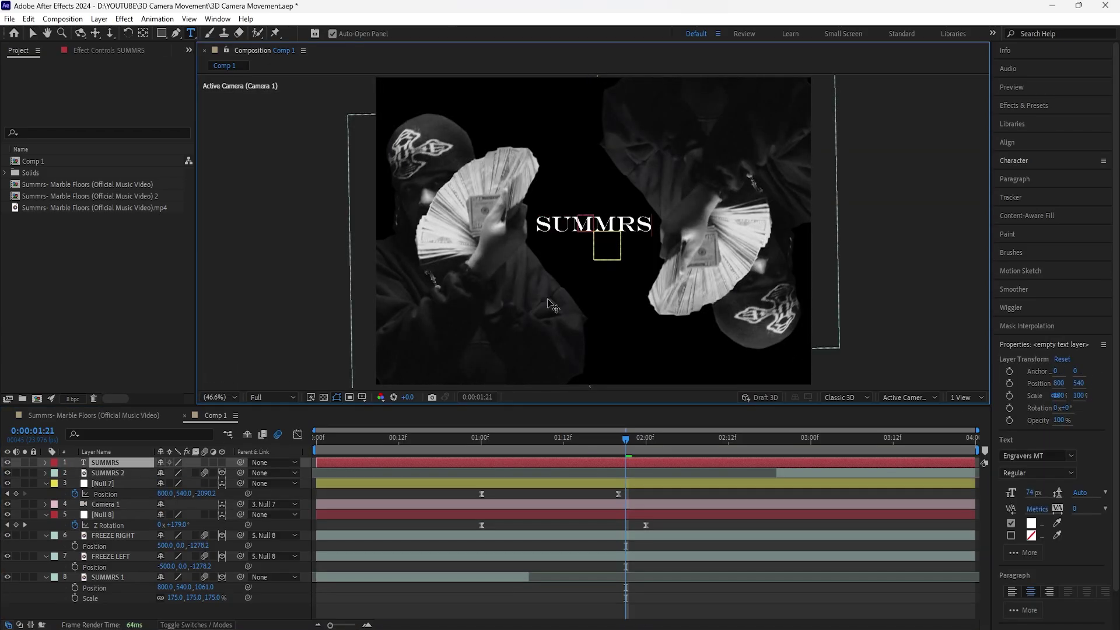
- Move the SUMMRS text layer's anchor point to the center of the lettering using the Pan Behind tool
{"action": "left_click", "coordinate": [121, 464]}
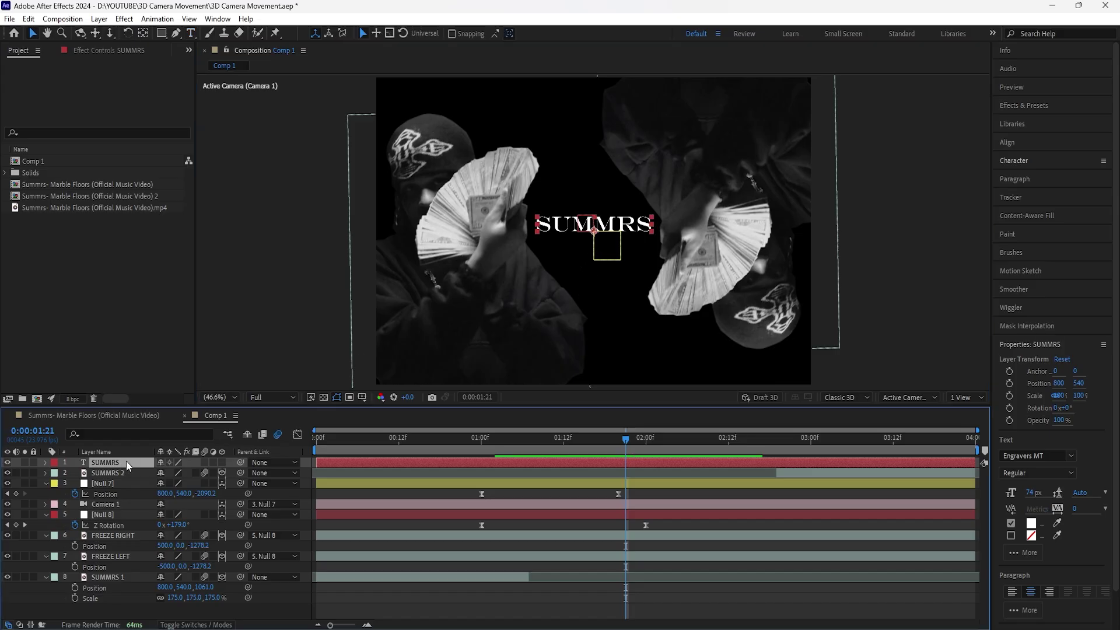
{"action": "left_click", "coordinate": [148, 36]}
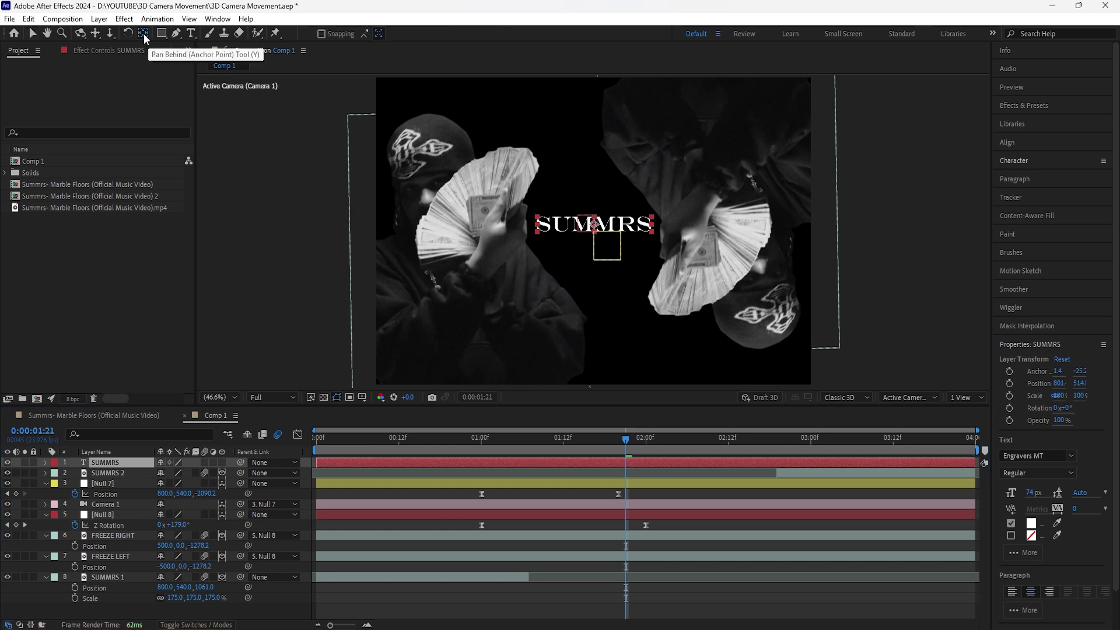
{"action": "left_click_drag", "start_coordinate": [594, 231], "coordinate": [594, 224]}
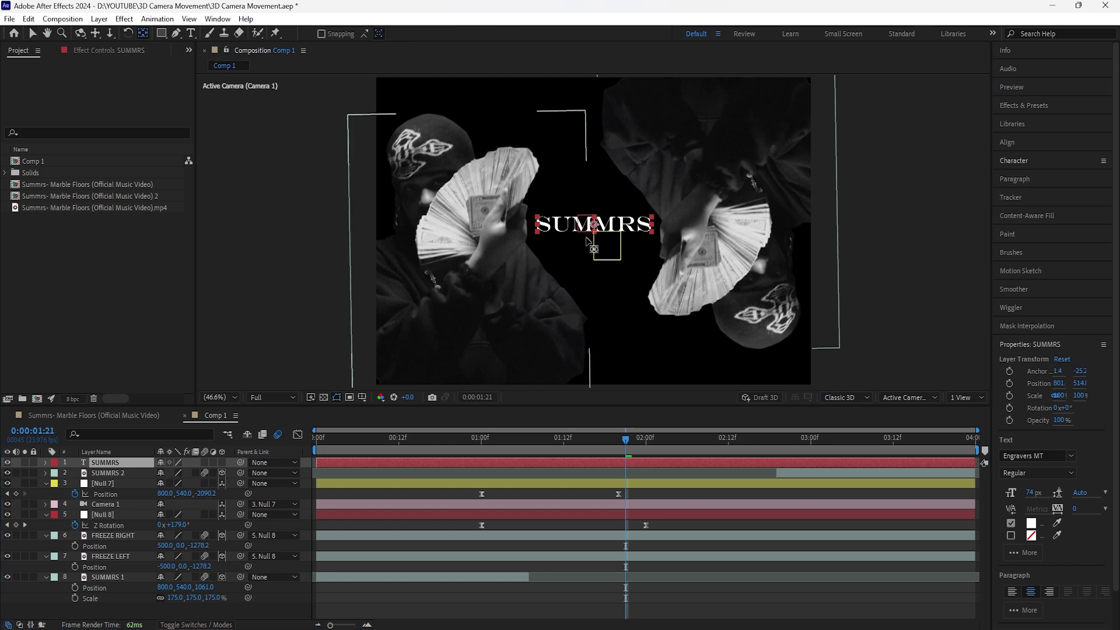
{"action": "left_click", "coordinate": [32, 33]}
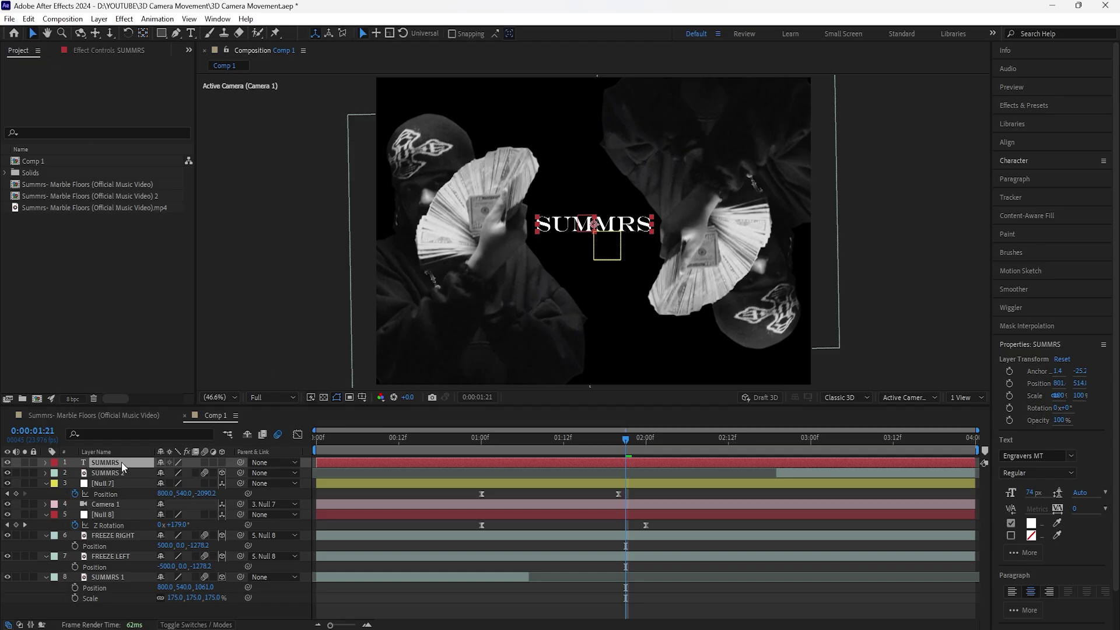
- Make the SUMMRS text layer 3D with motion blur and set its scale to 200%
{"action": "left_click", "coordinate": [1046, 160]}
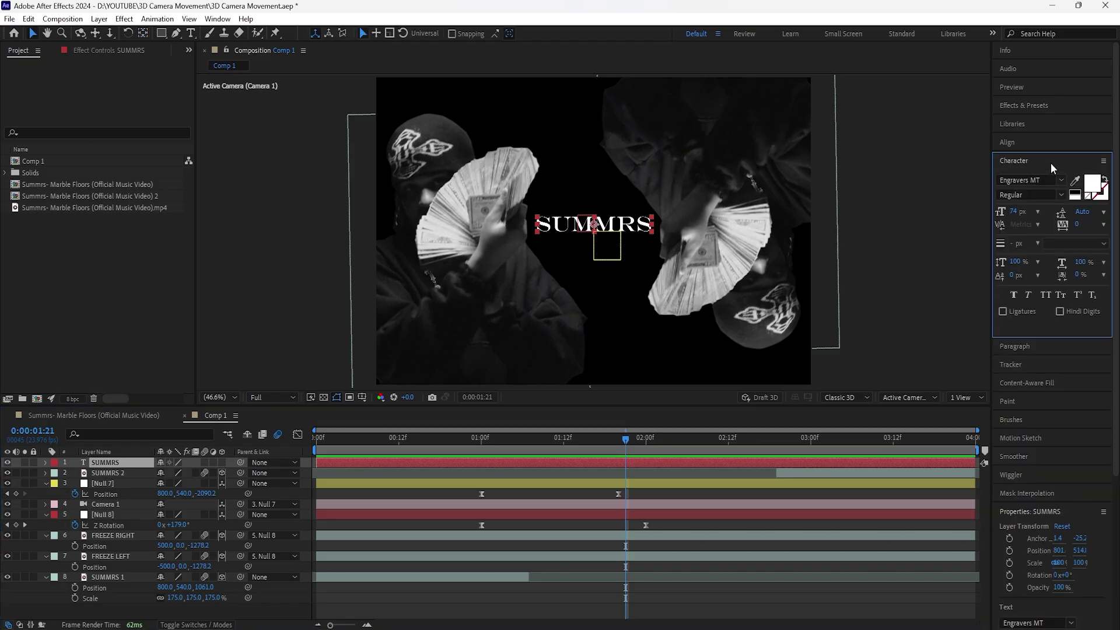
{"action": "left_click", "coordinate": [222, 463]}
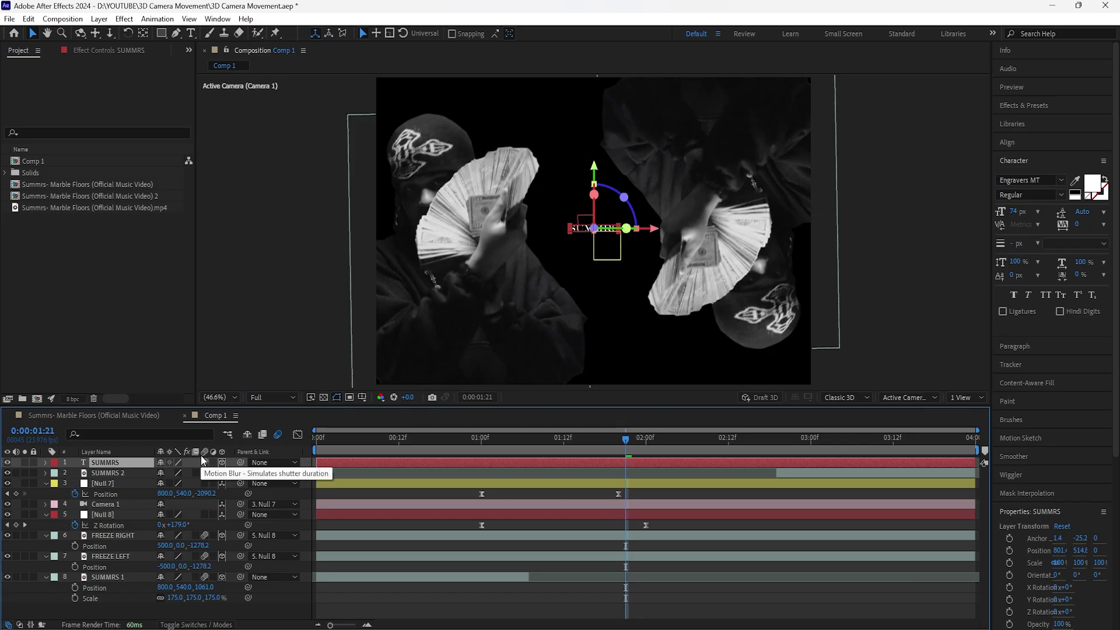
{"action": "key", "text": "s"}
{"action": "left_click_drag", "start_coordinate": [197, 472], "coordinate": [233, 477]}
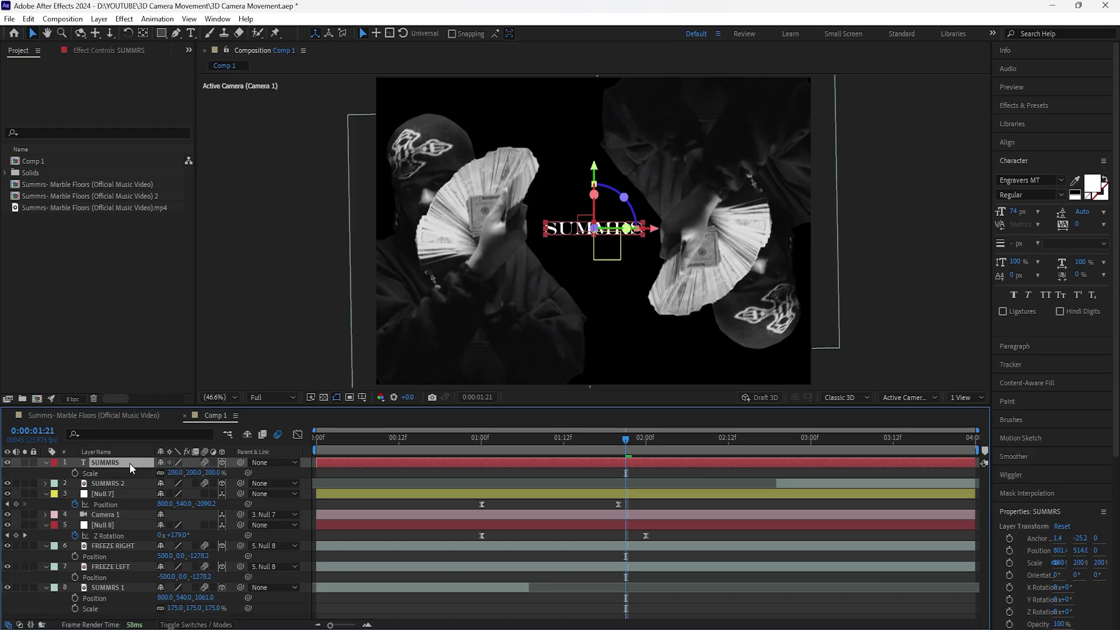
- Duplicate the SUMMRS text layer and lower the copy to a Y position of about 644.8, below the original
{"action": "key", "text": "ctrl+d"}
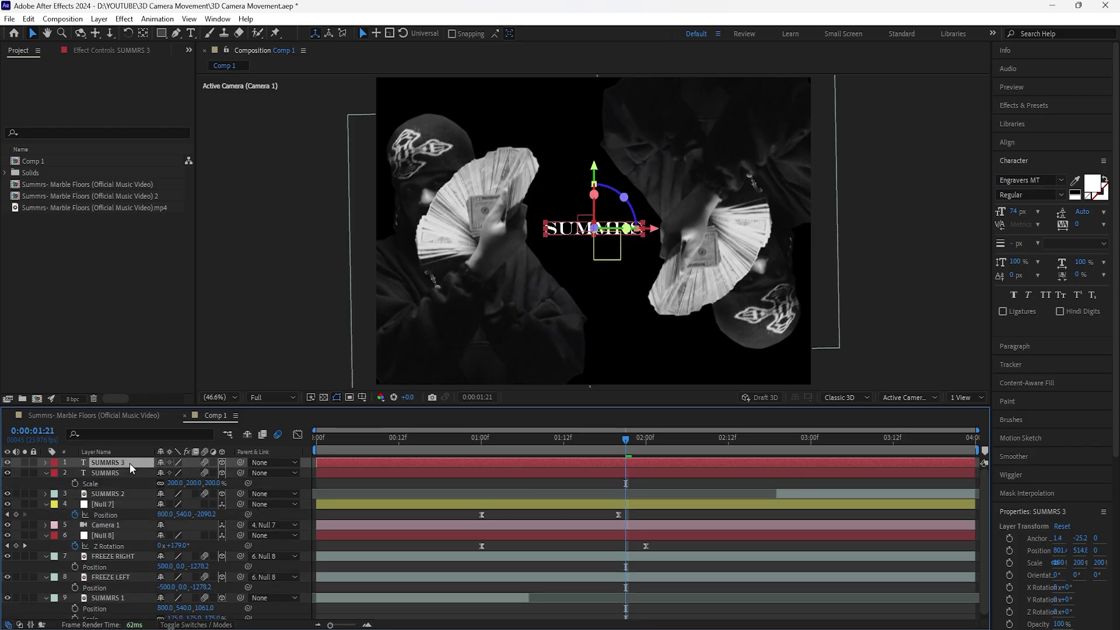
{"action": "key", "text": "p"}
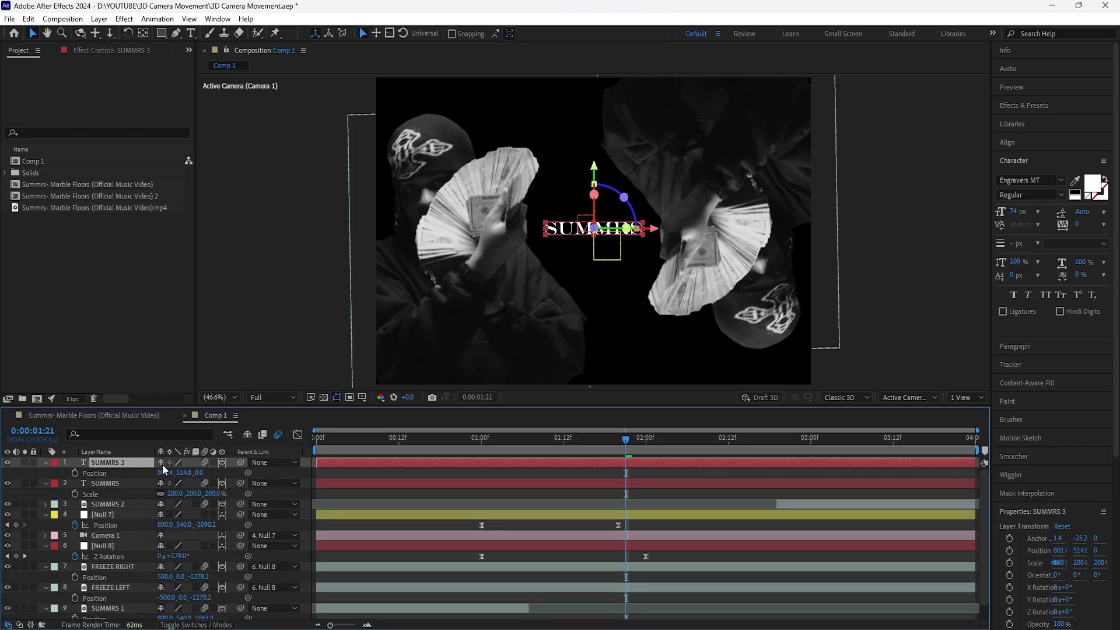
{"action": "left_click_drag", "start_coordinate": [190, 473], "coordinate": [267, 470]}
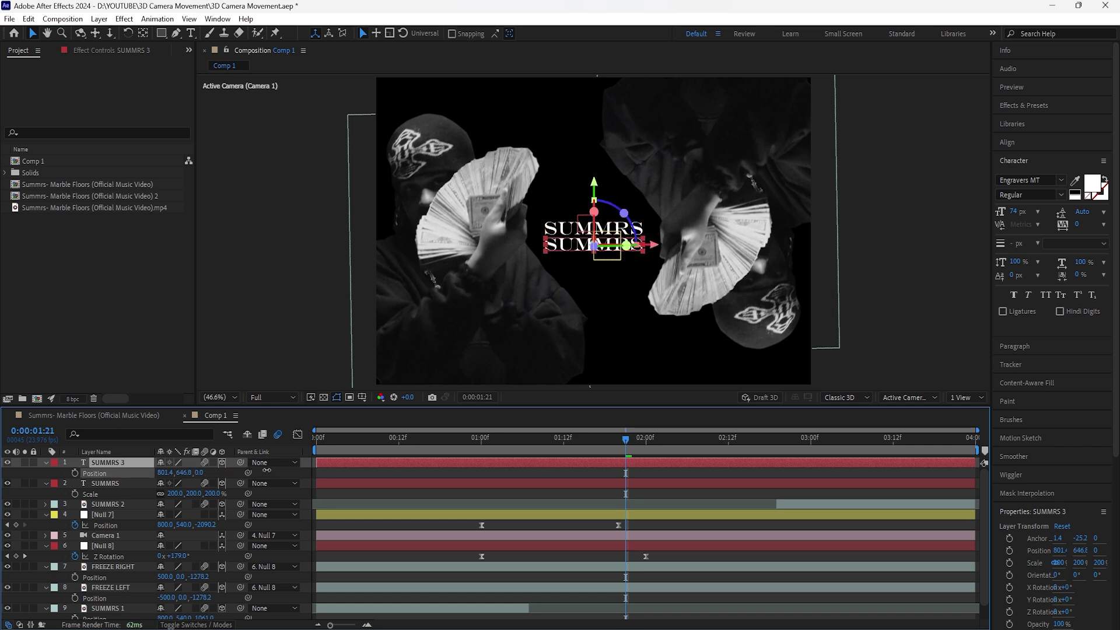
- Change the lower text copy to read MARBLE FLOORS
{"action": "double_click", "coordinate": [594, 243]}
{"action": "type", "text": "MARBLE FLOORS"}
{"action": "left_click", "coordinate": [145, 418]}
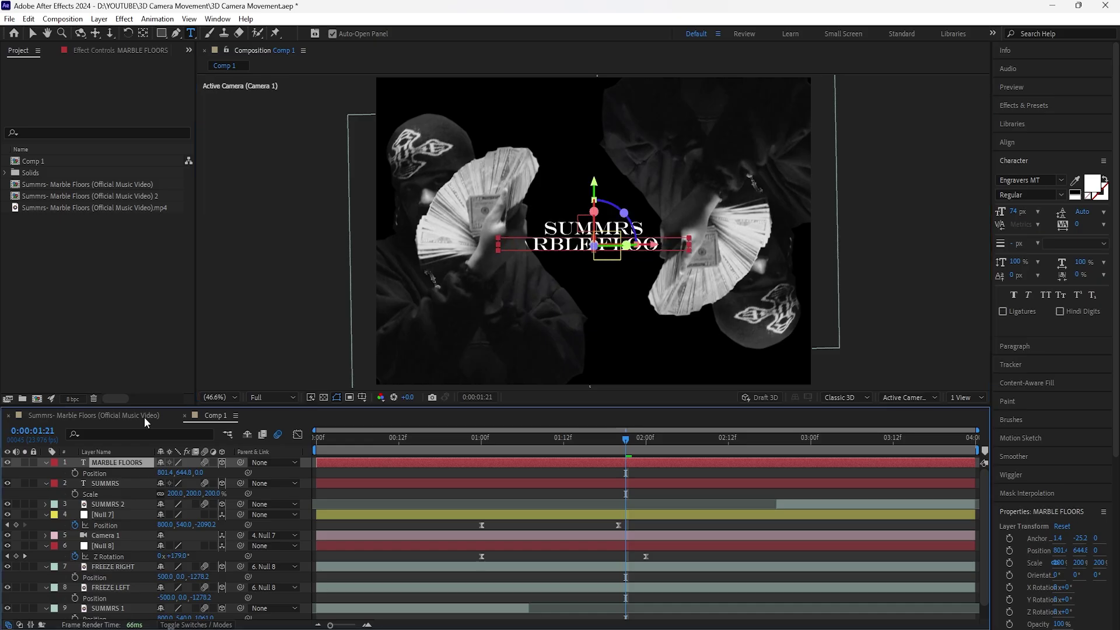
- Scale the MARBLE FLOORS text to 102% to match the width of SUMMRS, and center its anchor point
{"action": "key", "text": "shift+s"}
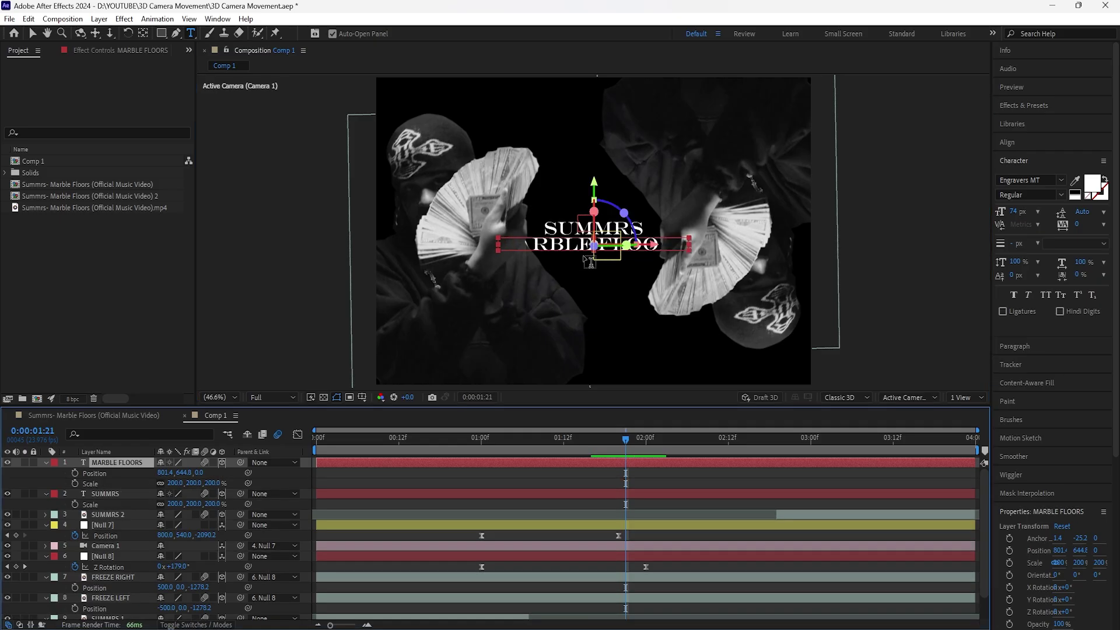
{"action": "key", "text": "slash"}
{"action": "left_click_drag", "start_coordinate": [175, 484], "coordinate": [146, 489]}
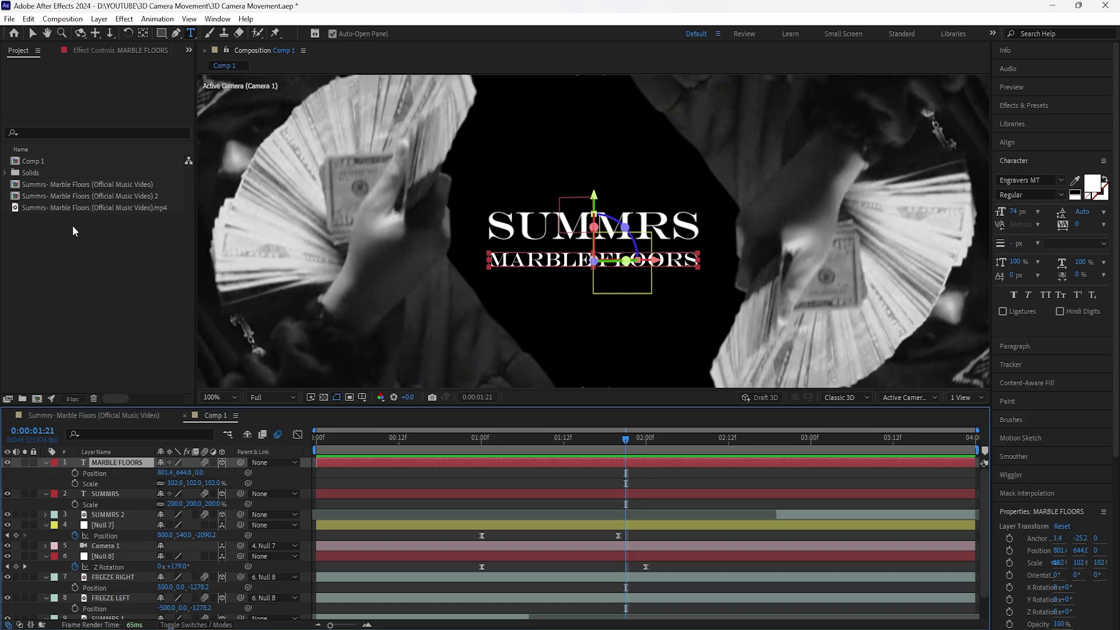
{"action": "left_click", "coordinate": [142, 33]}
{"action": "left_click_drag", "start_coordinate": [593, 260], "coordinate": [593, 261]}
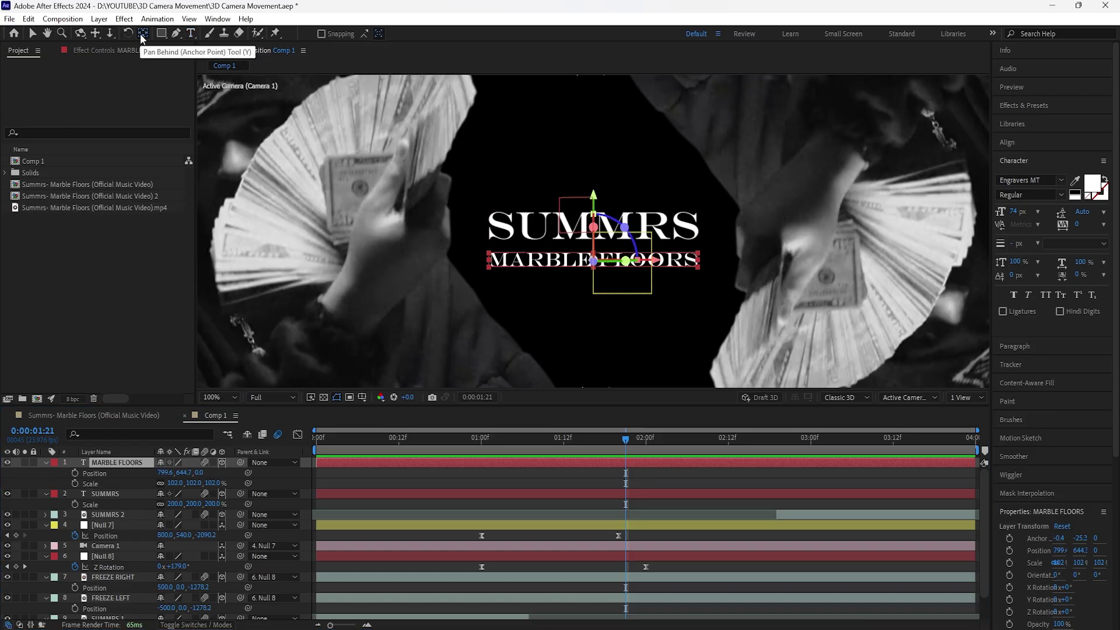
- Set the X position of both the SUMMRS and MARBLE FLOORS text layers to 800
{"action": "left_click", "coordinate": [113, 494], "text": "ctrl"}
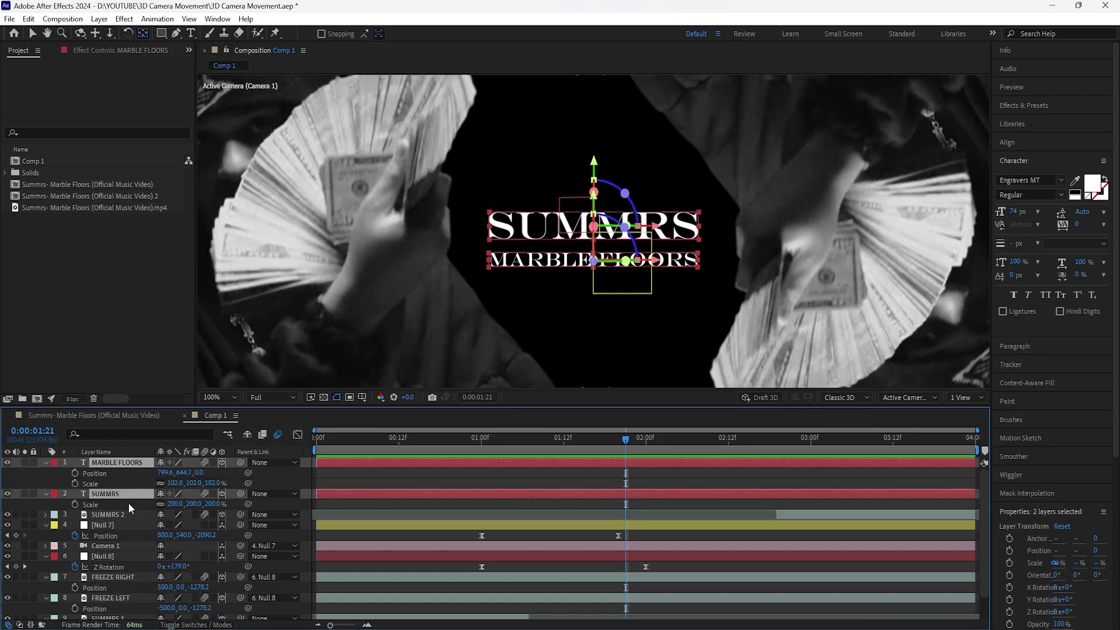
{"action": "key", "text": "p"}
{"action": "key", "text": "p"}
{"action": "left_click", "coordinate": [166, 494]}
{"action": "type", "text": "800"}
{"action": "key", "text": "Return"}
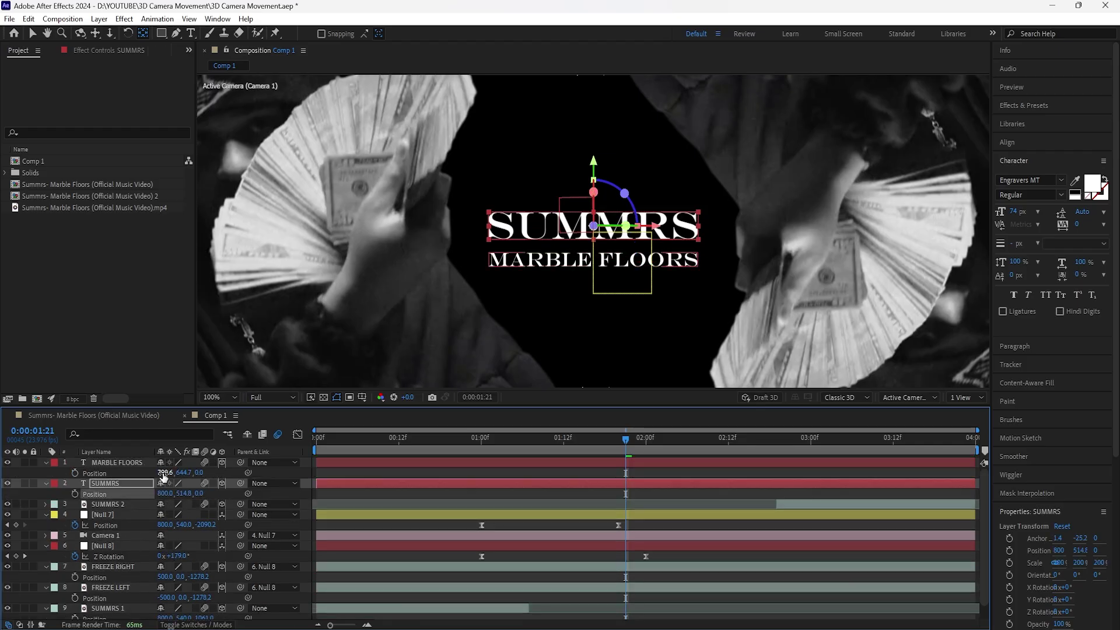
{"action": "left_click", "coordinate": [165, 473]}
{"action": "type", "text": "800"}
{"action": "key", "text": "Return"}
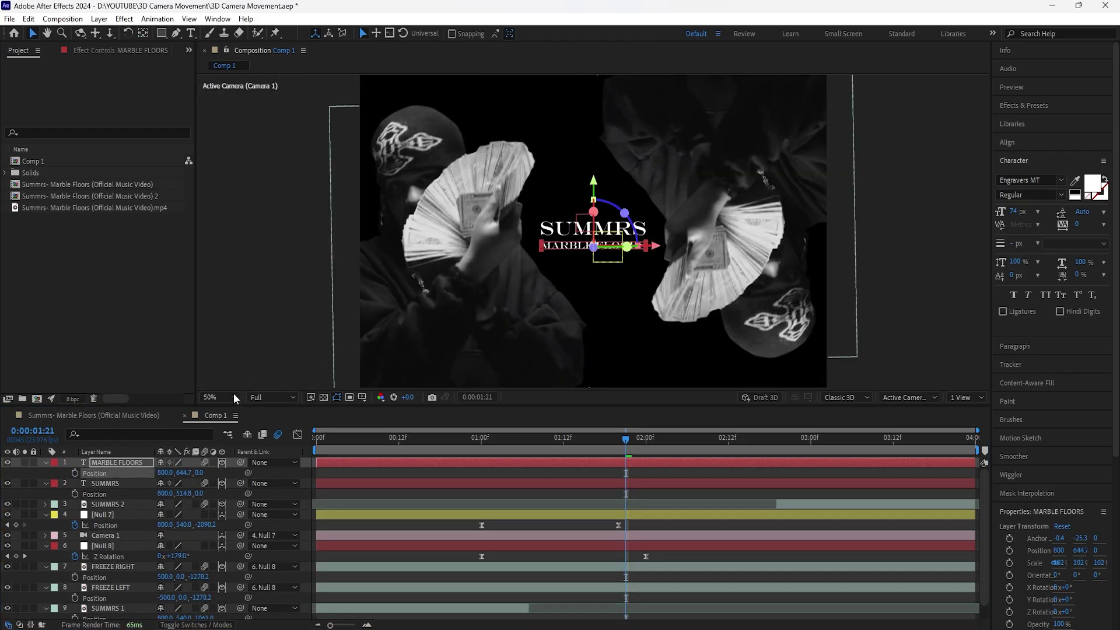
{"action": "key", "text": "shift+slash"}
- Switch back to two views and scrub to 0:00:00:12 to check how both titles sit over the first clip
{"action": "left_click", "coordinate": [966, 398]}
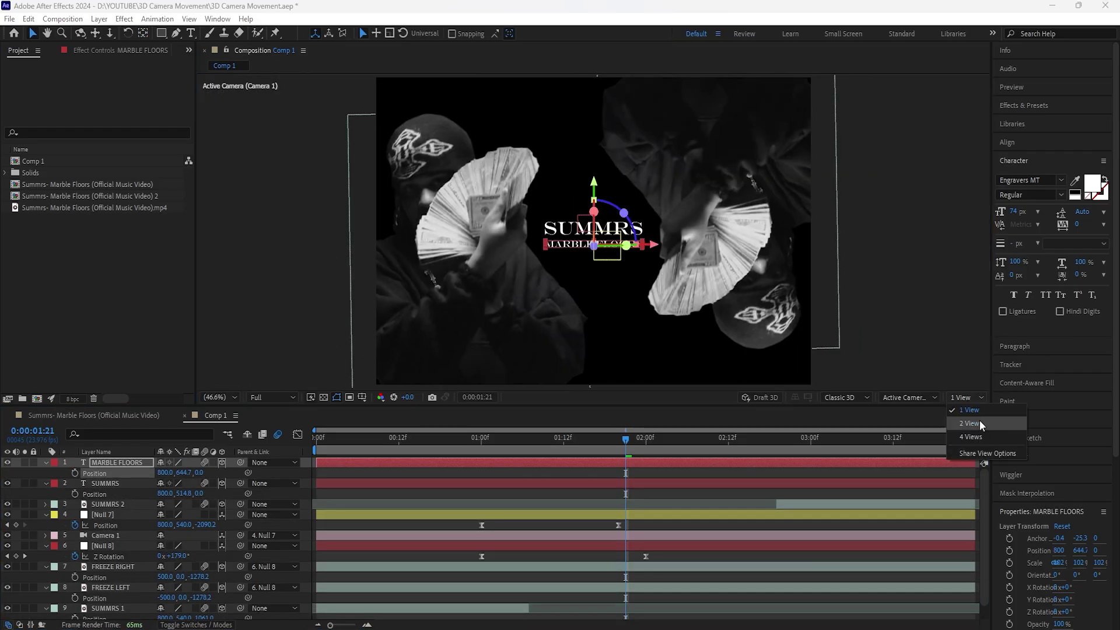
{"action": "left_click", "coordinate": [970, 424]}
{"action": "left_click", "coordinate": [559, 307]}
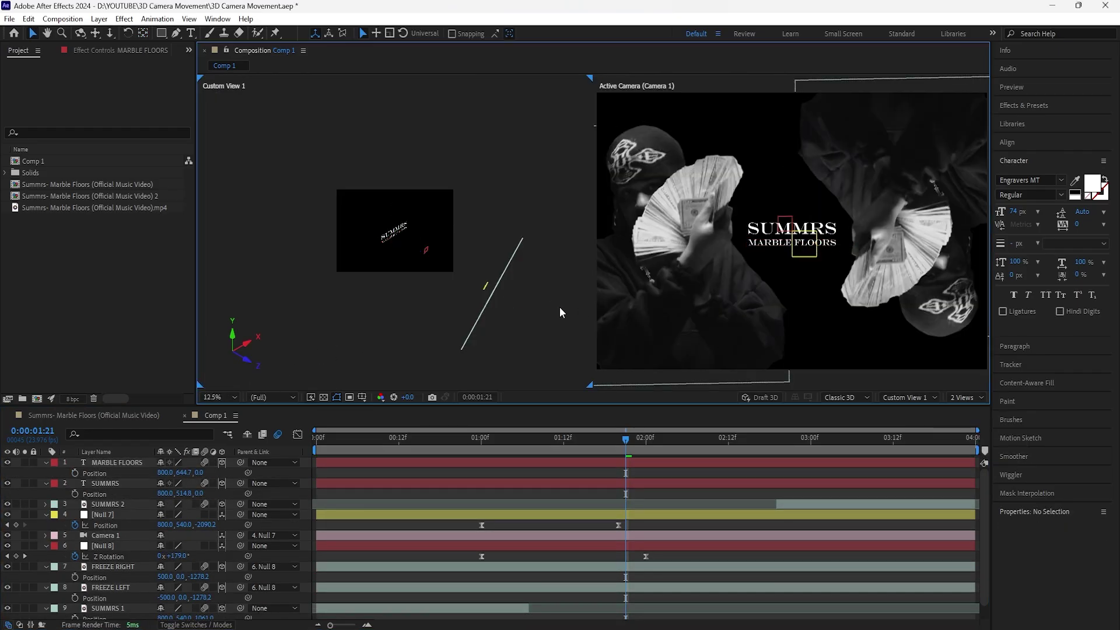
{"action": "left_click", "coordinate": [103, 482]}
{"action": "left_click", "coordinate": [117, 464]}
{"action": "left_click_drag", "start_coordinate": [440, 444], "coordinate": [399, 470]}
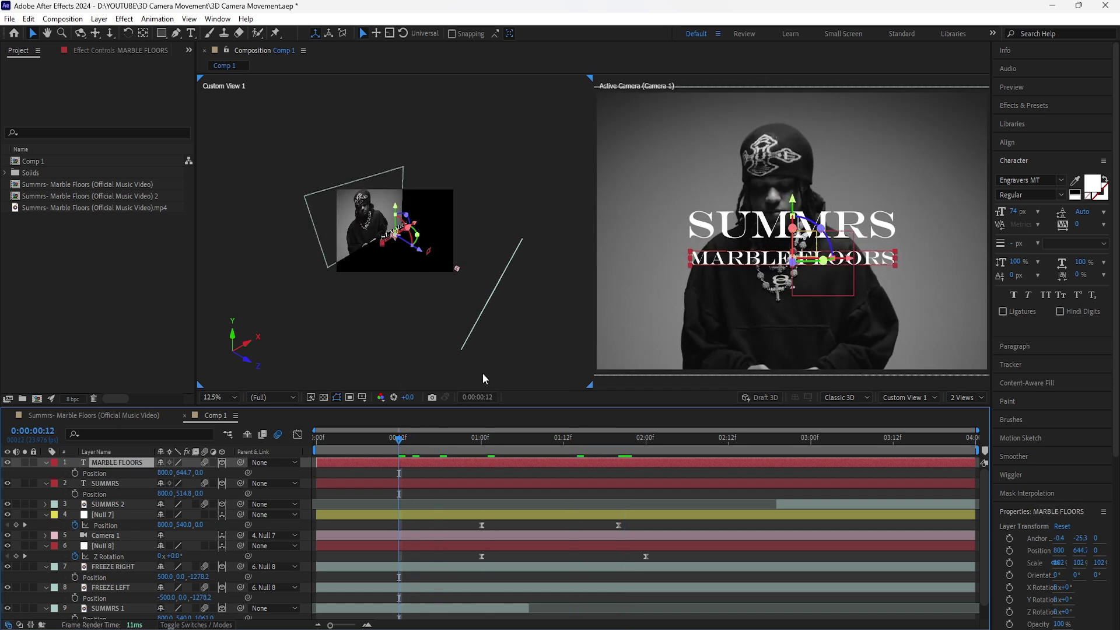
- At 0:00:01:00, set the Y position of the SUMMRS text layer to 540
{"action": "left_click_drag", "start_coordinate": [407, 440], "coordinate": [482, 450]}
{"action": "left_click", "coordinate": [134, 483]}
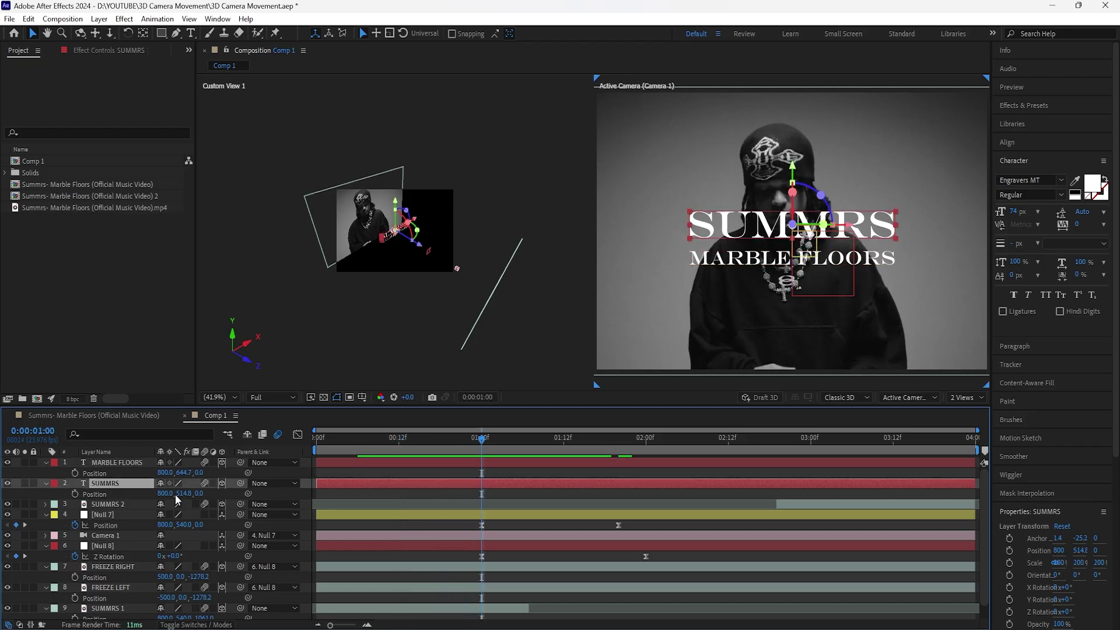
{"action": "left_click", "coordinate": [183, 494]}
{"action": "type", "text": "5"}
{"action": "key", "text": "Return"}
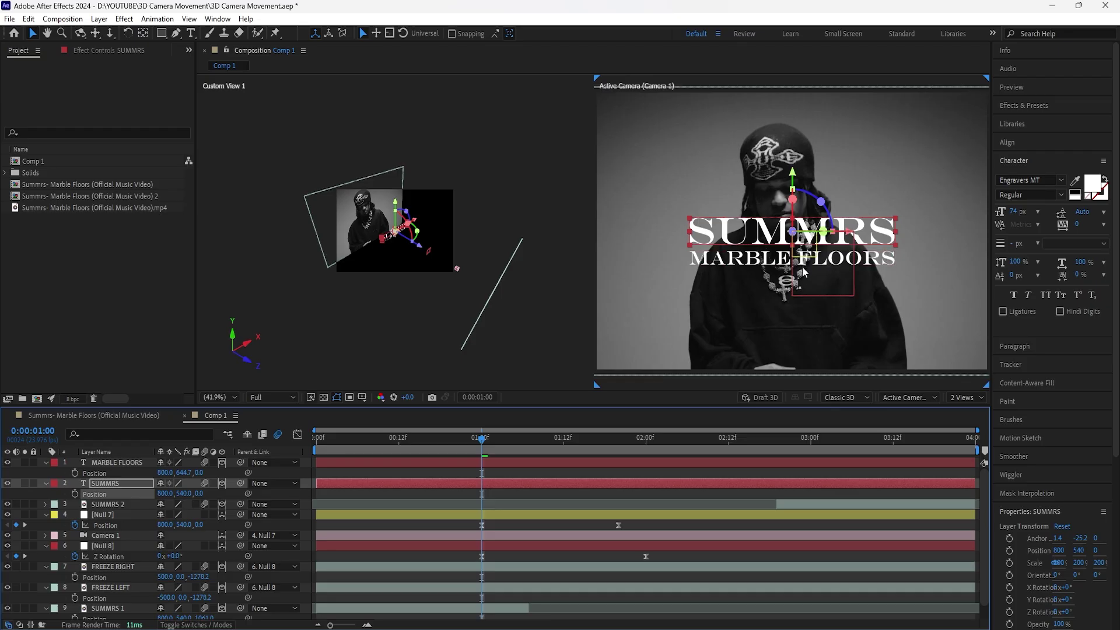
- Apply the Gaussian Blur effect to the SUMMRS text layer with a blurriness of 4
{"action": "left_click", "coordinate": [116, 485]}
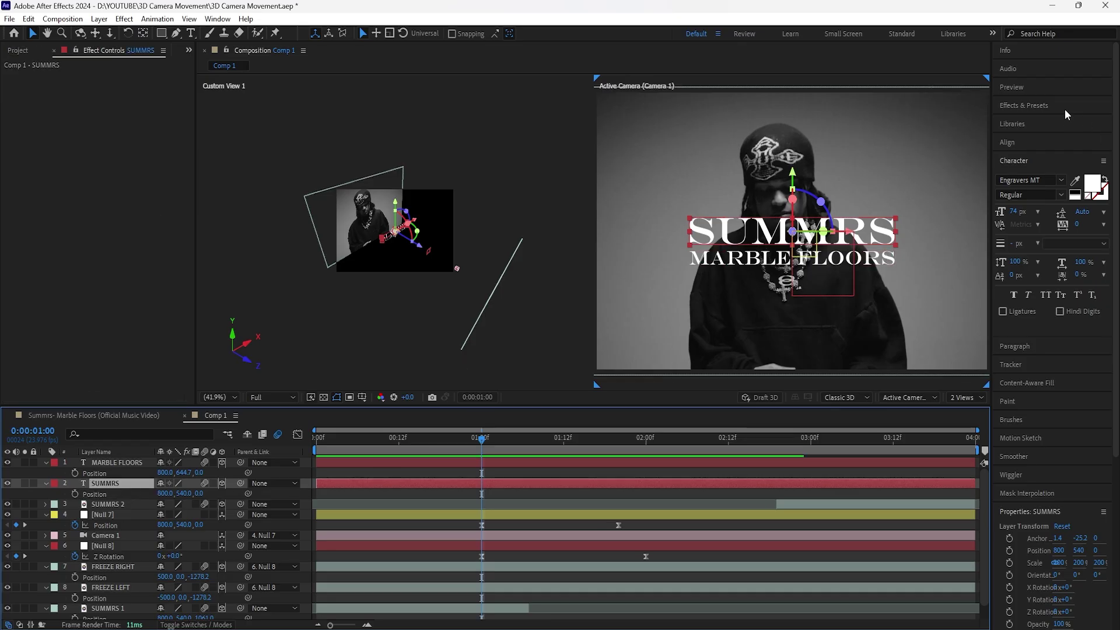
{"action": "left_click", "coordinate": [1064, 107]}
{"action": "left_click", "coordinate": [1058, 122]}
{"action": "type", "text": "gaus"}
{"action": "double_click", "coordinate": [1054, 144]}
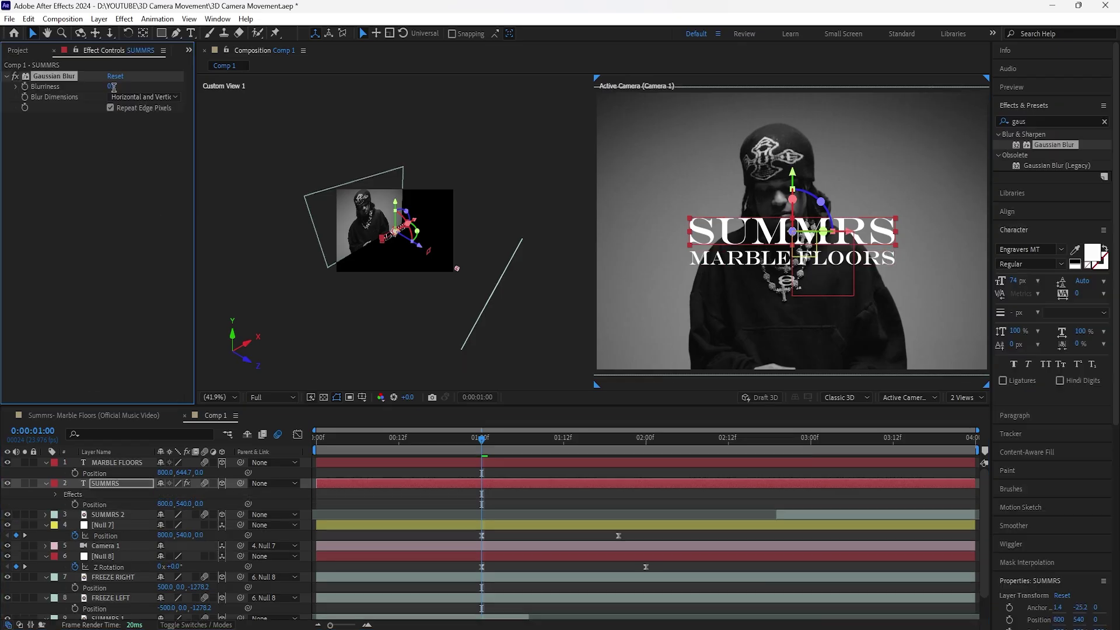
{"action": "left_click", "coordinate": [112, 87]}
{"action": "type", "text": "4"}
{"action": "key", "text": "Return"}
- Add the uni.Glow effect to the SUMMRS text layer and set its intensity to 0.5
{"action": "left_click", "coordinate": [1105, 122]}
{"action": "left_click", "coordinate": [1069, 118]}
{"action": "type", "text": "glow"}
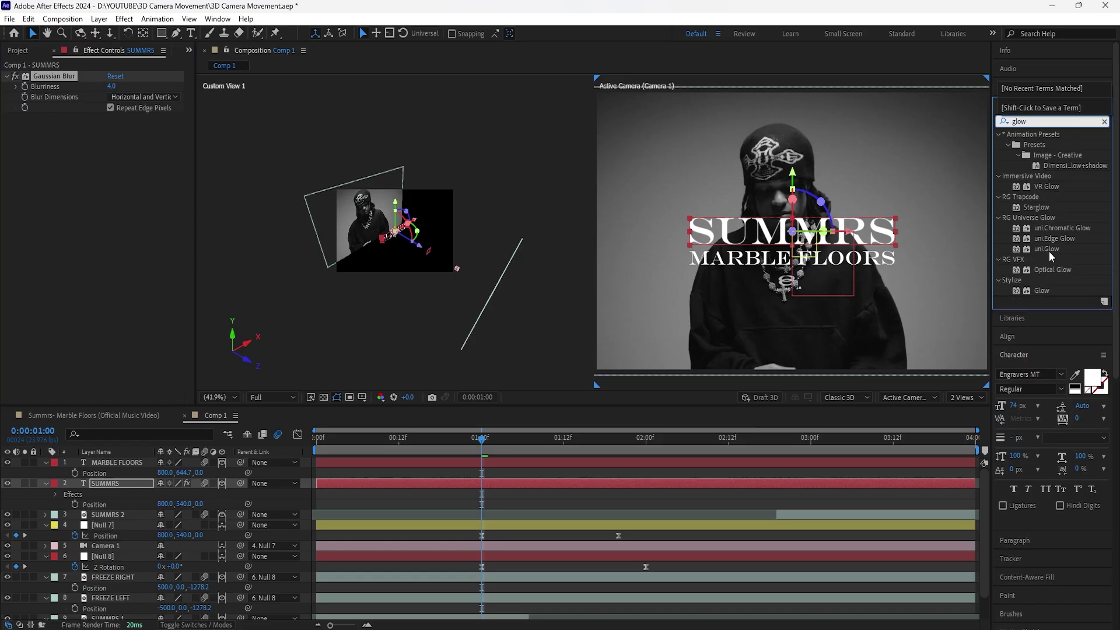
{"action": "double_click", "coordinate": [1052, 257]}
{"action": "left_click", "coordinate": [117, 255]}
{"action": "type", "text": "0.5"}
- Copy the Gaussian Blur and uni.Glow effects from SUMMRS onto the MARBLE FLOORS text layer
{"action": "left_click", "coordinate": [40, 117]}
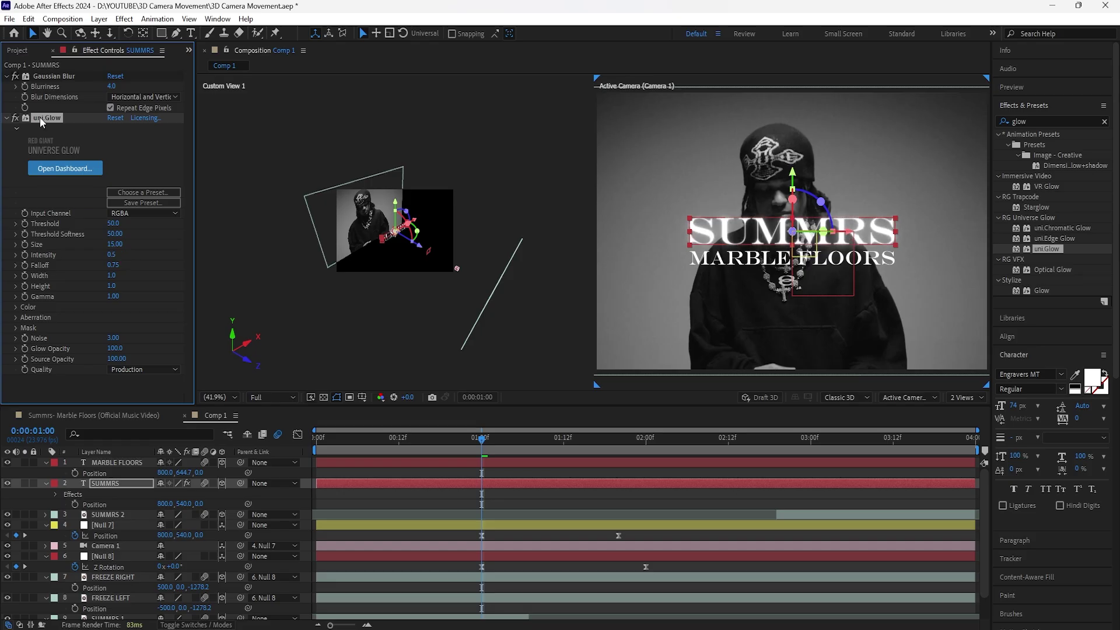
{"action": "left_click", "coordinate": [55, 76], "text": "ctrl"}
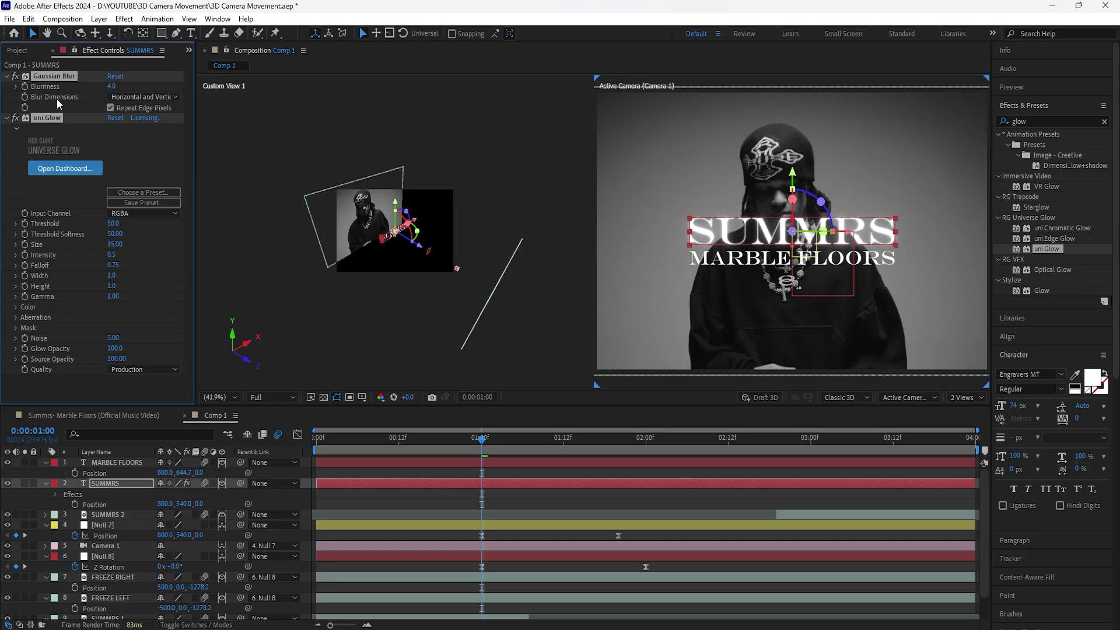
{"action": "left_click", "coordinate": [114, 463]}
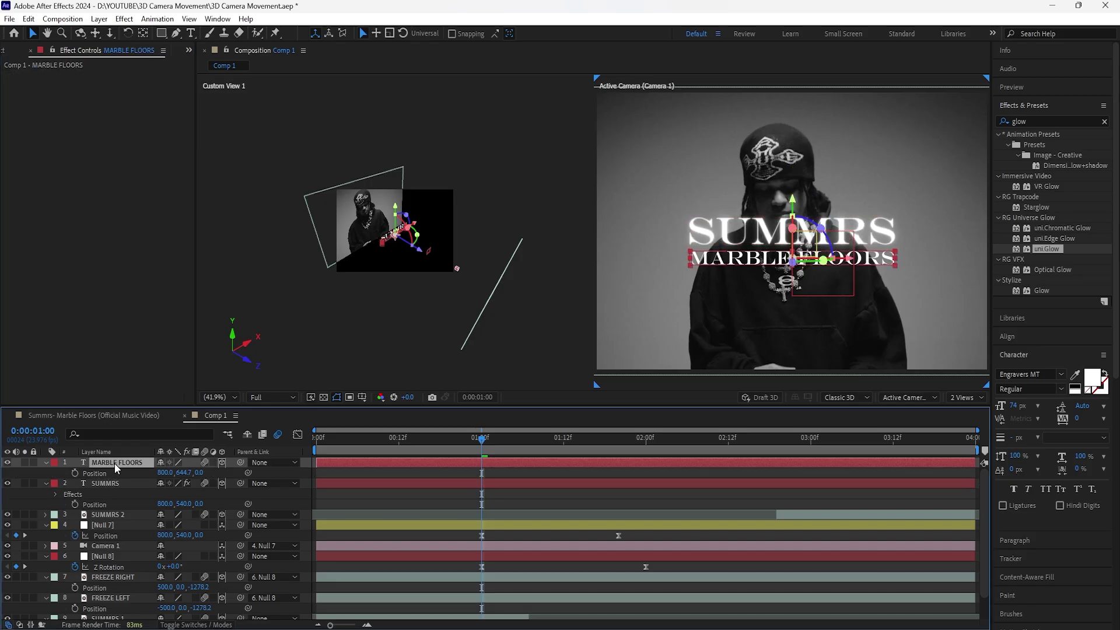
{"action": "key", "text": "ctrl+v"}
- Switch to a single view and move both text layers between FREEZE LEFT and SUMMRS 1, checking them at 0:00:01:21
{"action": "left_click", "coordinate": [961, 398]}
{"action": "left_click", "coordinate": [969, 409]}
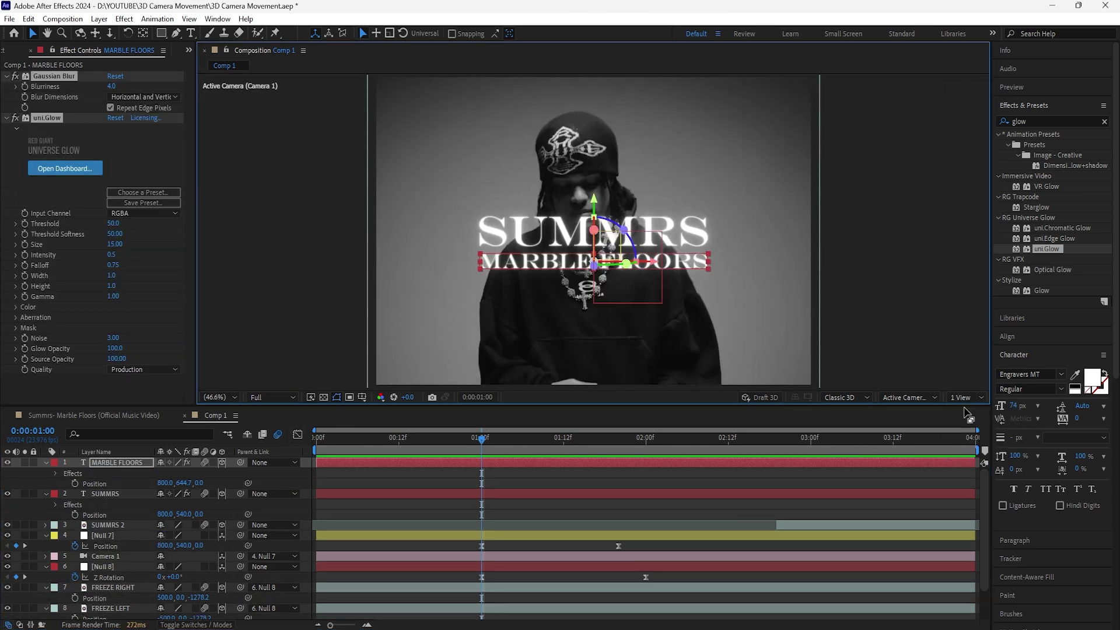
{"action": "left_click", "coordinate": [104, 465]}
{"action": "left_click", "coordinate": [105, 494], "text": "ctrl"}
{"action": "left_click_drag", "start_coordinate": [116, 463], "coordinate": [97, 600]}
{"action": "left_click_drag", "start_coordinate": [479, 439], "coordinate": [621, 464]}
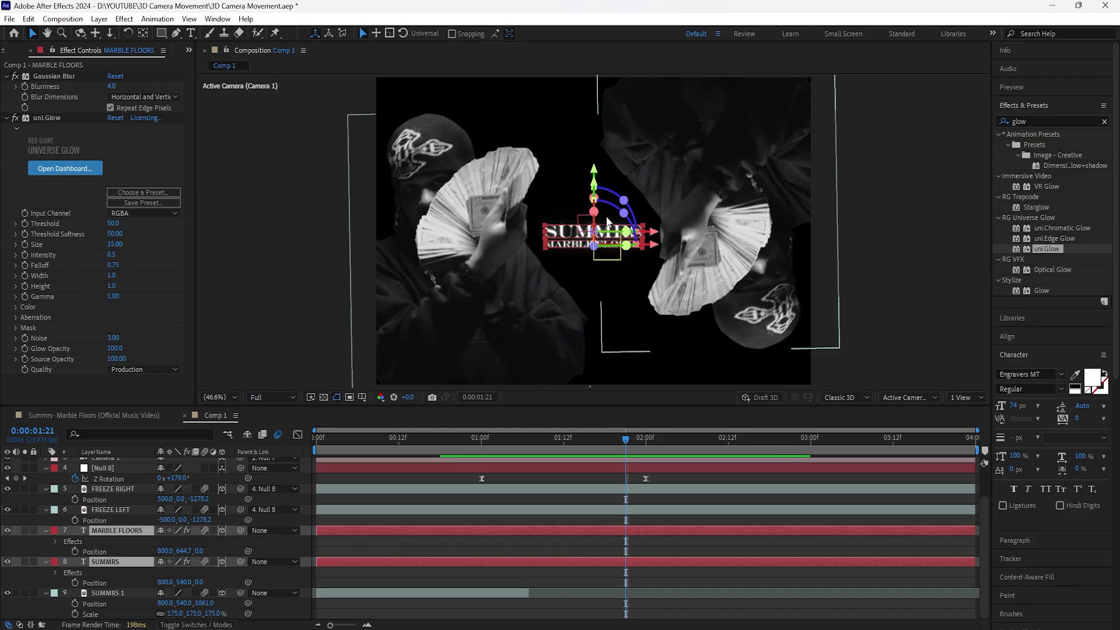
{"action": "key", "text": "F2"}
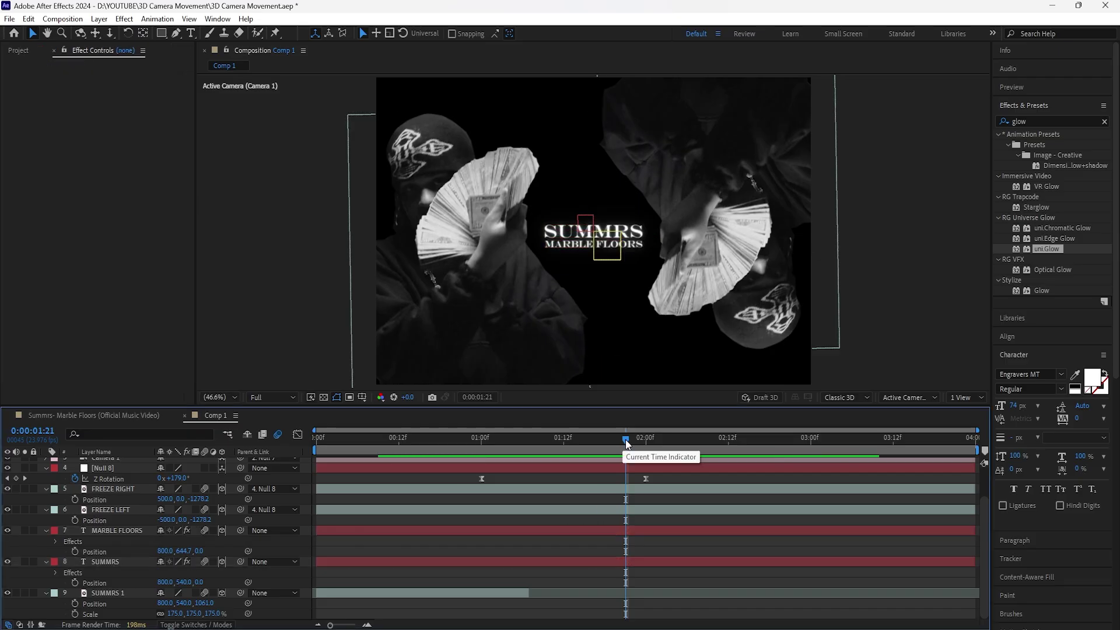
- Trim the start of the MARBLE FLOORS and SUMMRS text layers to 0:00:01:11
{"action": "left_click_drag", "start_coordinate": [625, 439], "coordinate": [558, 441]}
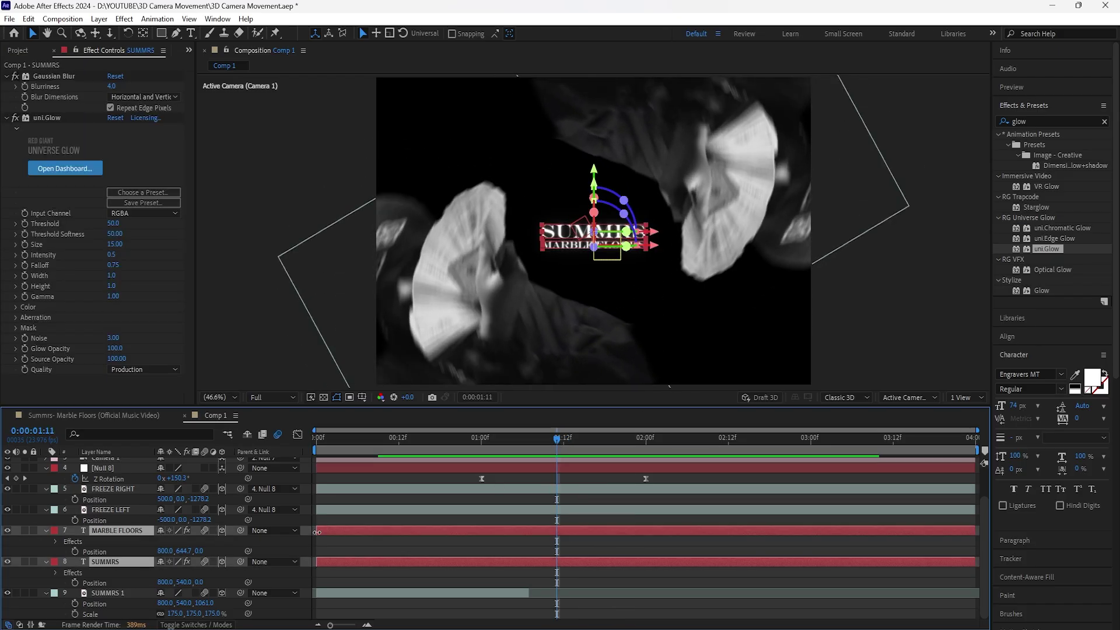
{"action": "left_click_drag", "start_coordinate": [320, 532], "coordinate": [557, 562]}
{"action": "key", "text": "space"}
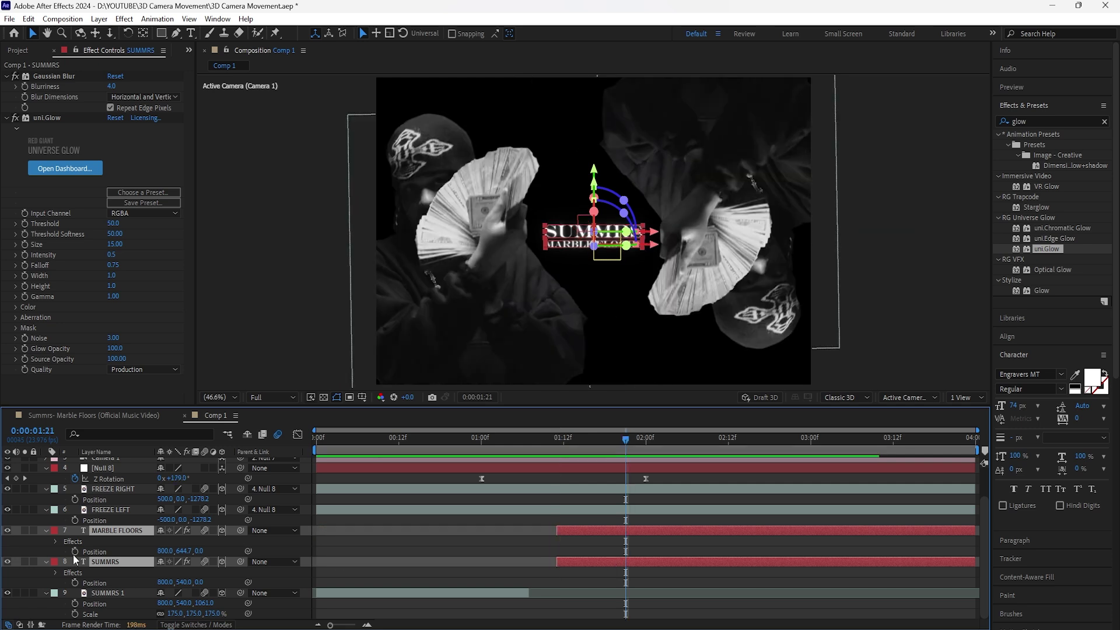
- Keyframe both titles' Position at 0:00:01:21, then at 0:00:01:11 offset X to -370 for SUMMRS and 1984 for MARBLE FLOORS
{"action": "left_click", "coordinate": [74, 552]}
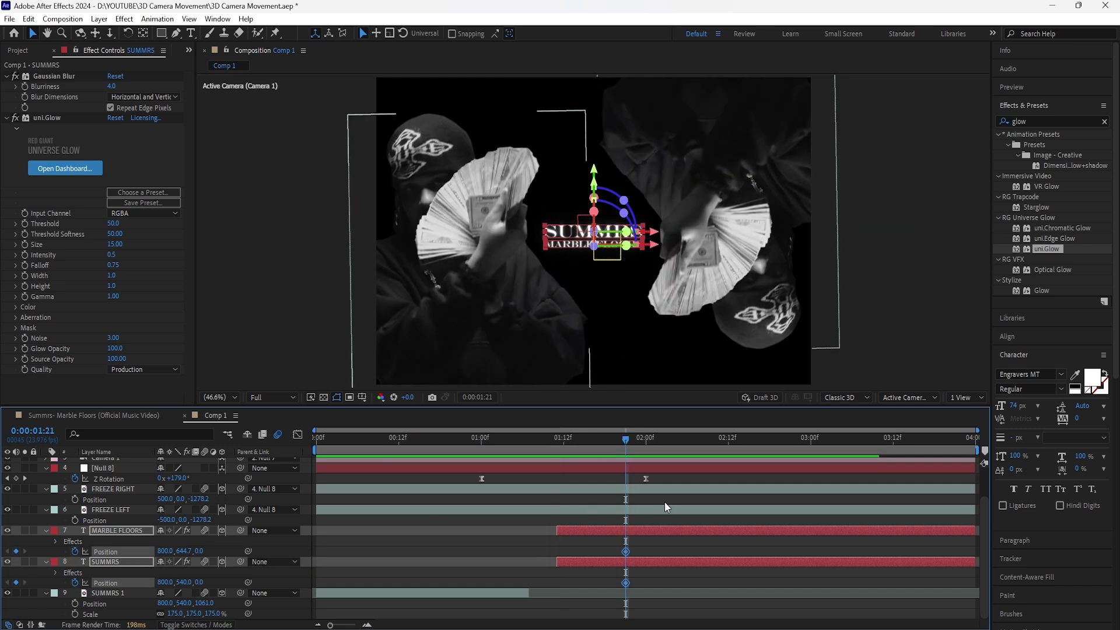
{"action": "left_click_drag", "start_coordinate": [628, 446], "coordinate": [559, 453]}
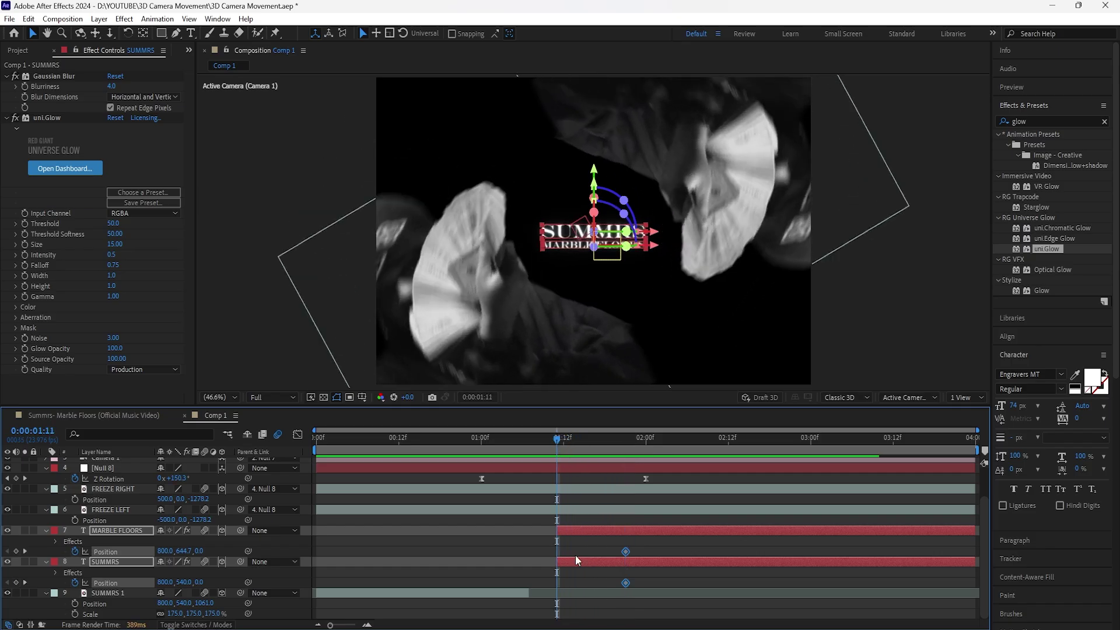
{"action": "left_click", "coordinate": [575, 555]}
{"action": "left_click", "coordinate": [578, 564]}
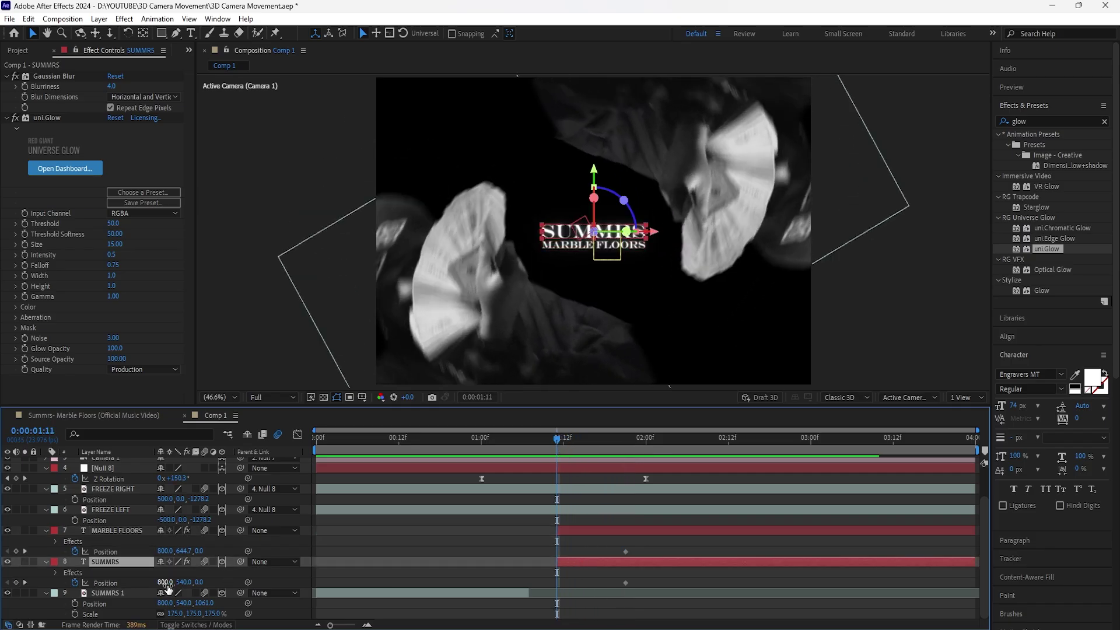
{"action": "left_click_drag", "start_coordinate": [165, 582], "coordinate": [921, 588]}
{"action": "left_click", "coordinate": [135, 532]}
- Apply Easy Ease to the Position keyframes of both text layers
{"action": "left_click_drag", "start_coordinate": [644, 544], "coordinate": [539, 591]}
{"action": "right_click", "coordinate": [626, 551]}
{"action": "mouse_move", "coordinate": [682, 546]}
{"action": "left_click", "coordinate": [808, 465]}
{"action": "left_click", "coordinate": [590, 549]}
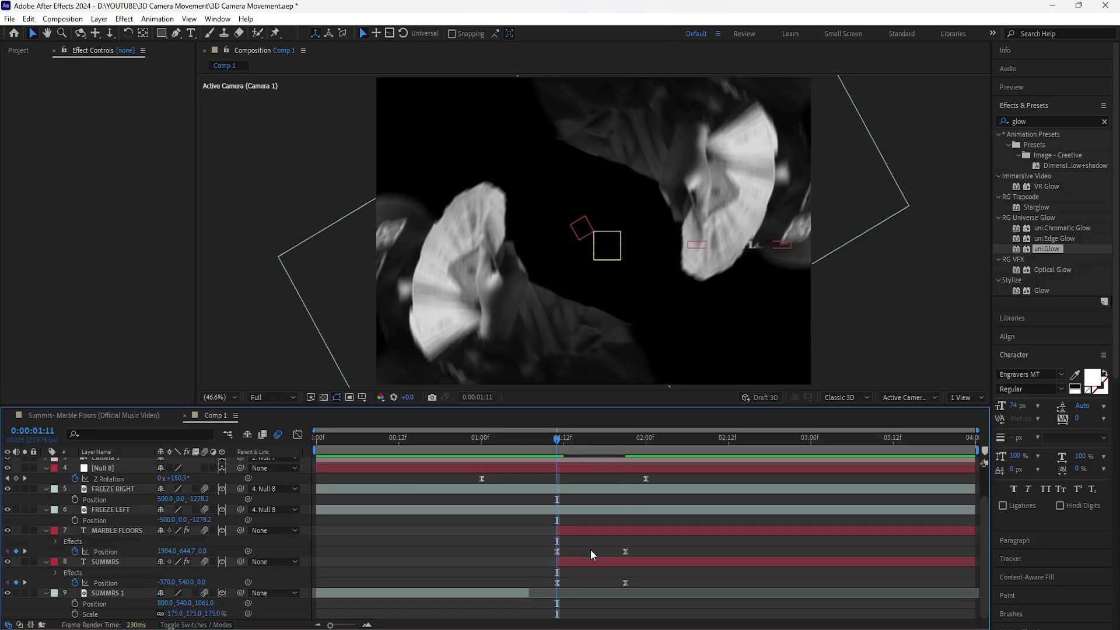
- Reshape the MARBLE FLOORS position speed graph to peak early and ease out slowly into the last keyframe
{"action": "left_click", "coordinate": [117, 551]}
{"action": "left_click", "coordinate": [298, 435]}
{"action": "left_click_drag", "start_coordinate": [622, 591], "coordinate": [591, 595]}
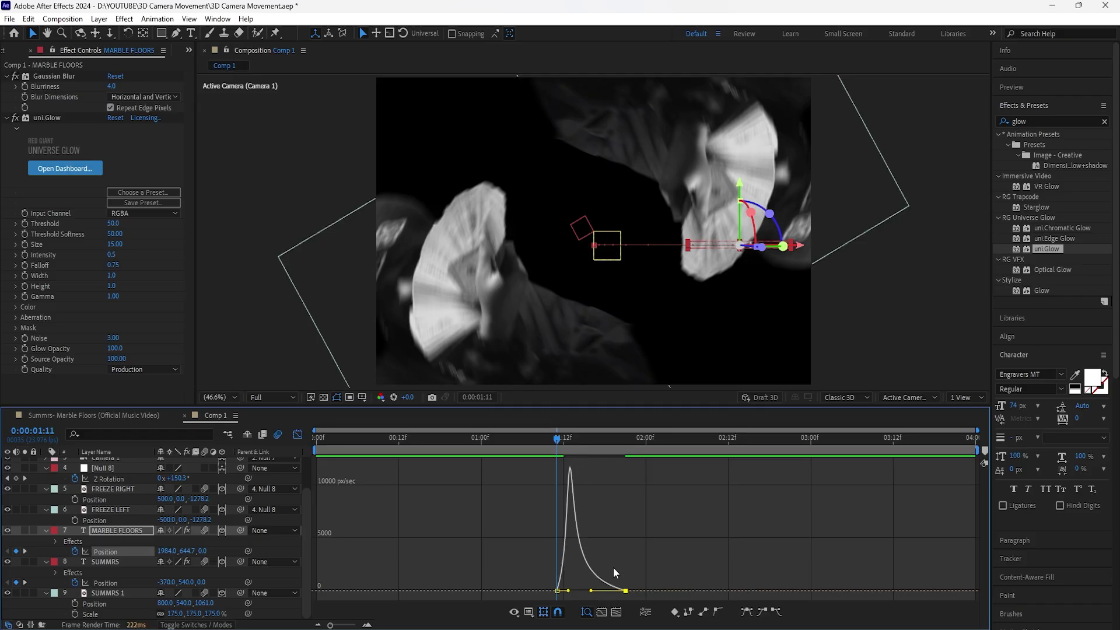
{"action": "left_click", "coordinate": [297, 436]}
- Give the SUMMRS text layer's position speed graph the same early peak and long ease into its last keyframe
{"action": "left_click", "coordinate": [124, 584]}
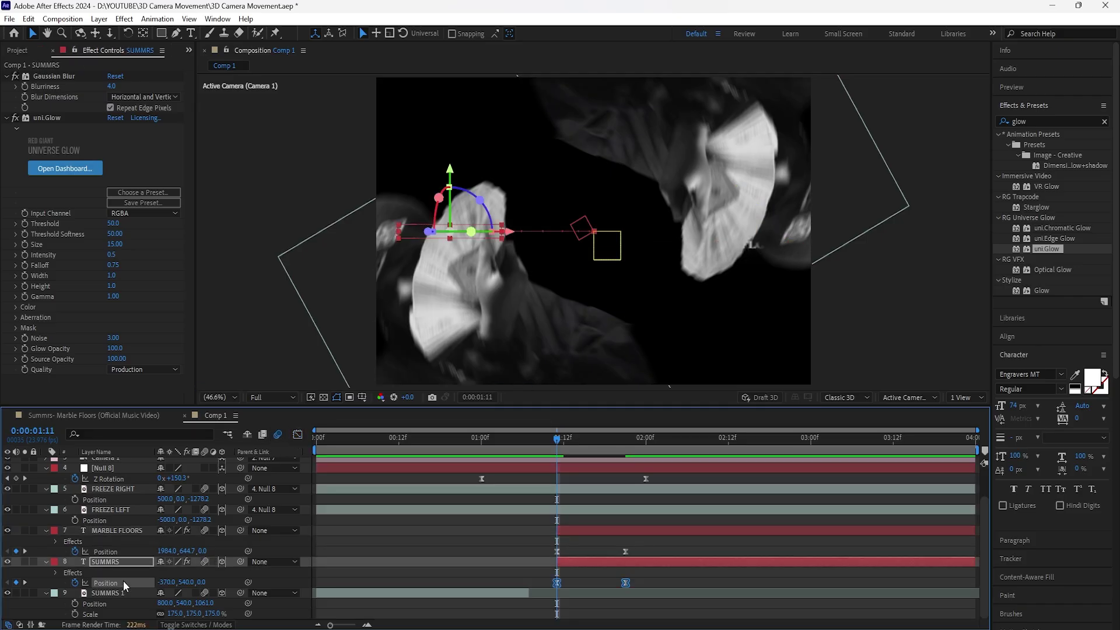
{"action": "left_click", "coordinate": [297, 435]}
{"action": "left_click_drag", "start_coordinate": [614, 594], "coordinate": [613, 594]}
{"action": "left_click_drag", "start_coordinate": [602, 591], "coordinate": [591, 591]}
{"action": "key", "text": "shift+F3"}
- Play back the animation from the start and around 0:00:01:11 to review how the titles slide in
{"action": "left_click_drag", "start_coordinate": [509, 441], "coordinate": [282, 475]}
{"action": "key", "text": "space"}
{"action": "key", "text": "space"}
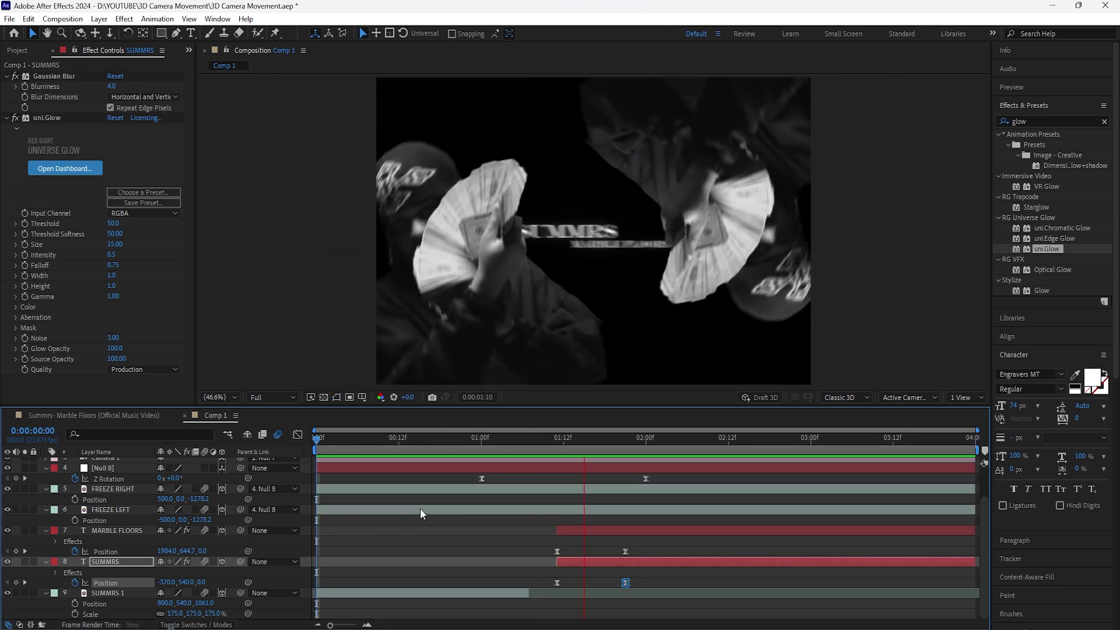
{"action": "left_click", "coordinate": [557, 439]}
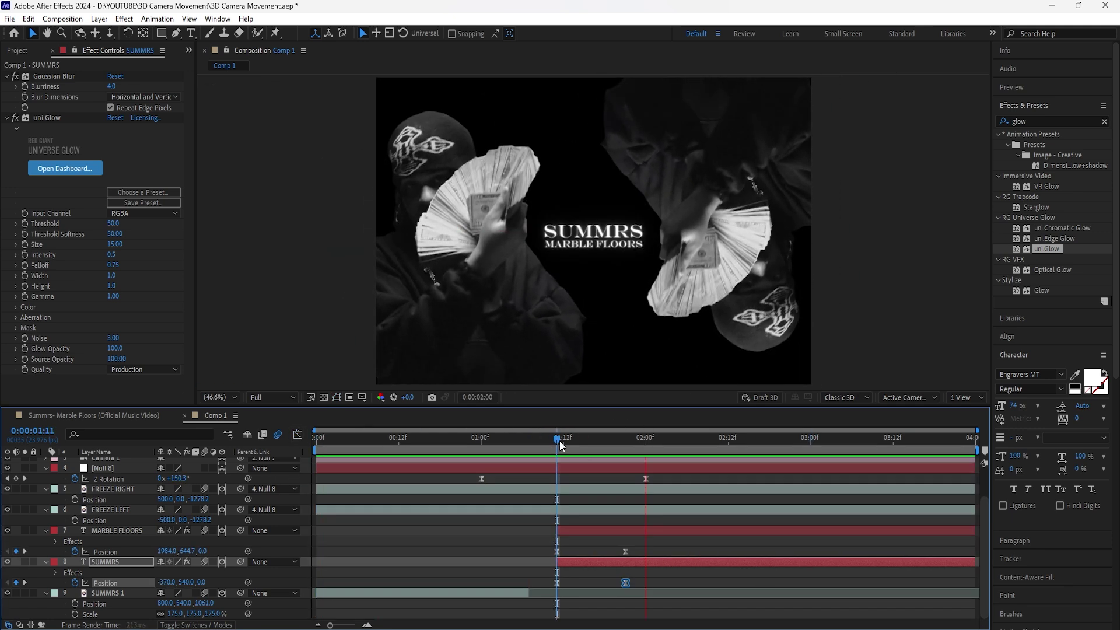
{"action": "key", "text": "space"}
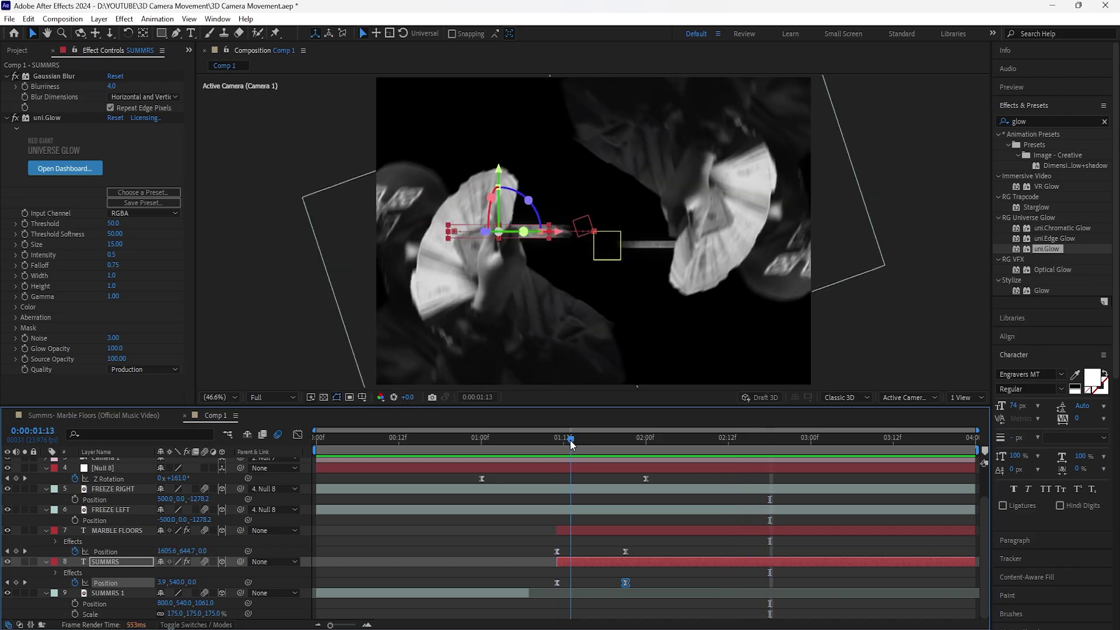
- Move the final Position keyframes of both text layers to 0:00:02:01
{"action": "key", "text": "k"}
{"action": "left_click", "coordinate": [632, 548]}
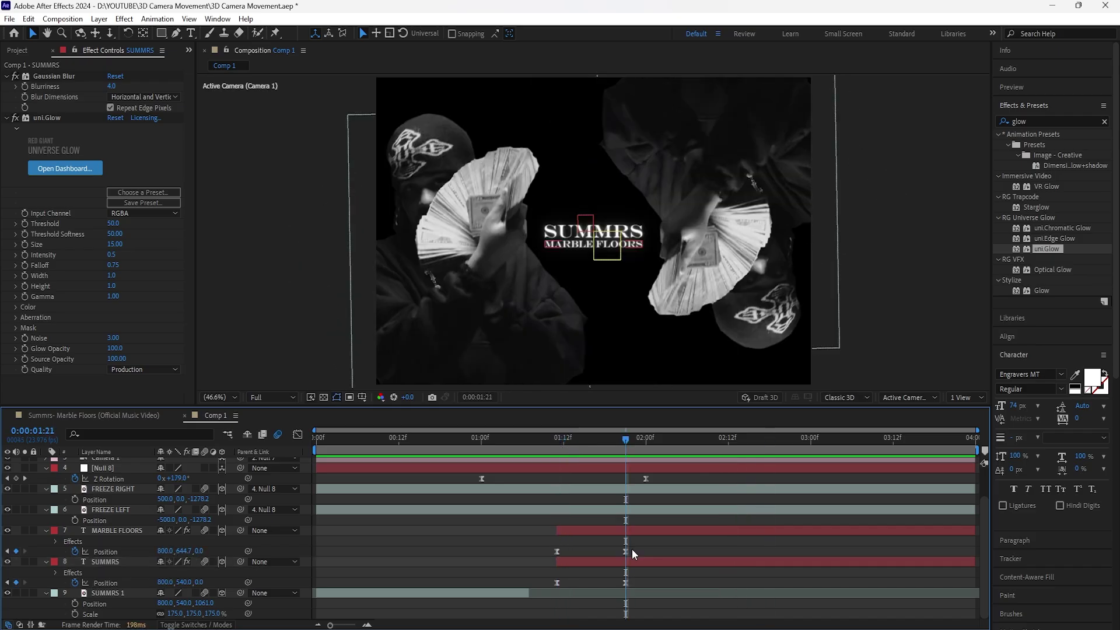
{"action": "key", "text": "Page_Down"}
{"action": "key", "text": "Page_Down"}
{"action": "key", "text": "Page_Down"}
{"action": "key", "text": "Page_Down"}
{"action": "left_click_drag", "start_coordinate": [618, 543], "coordinate": [655, 555]}
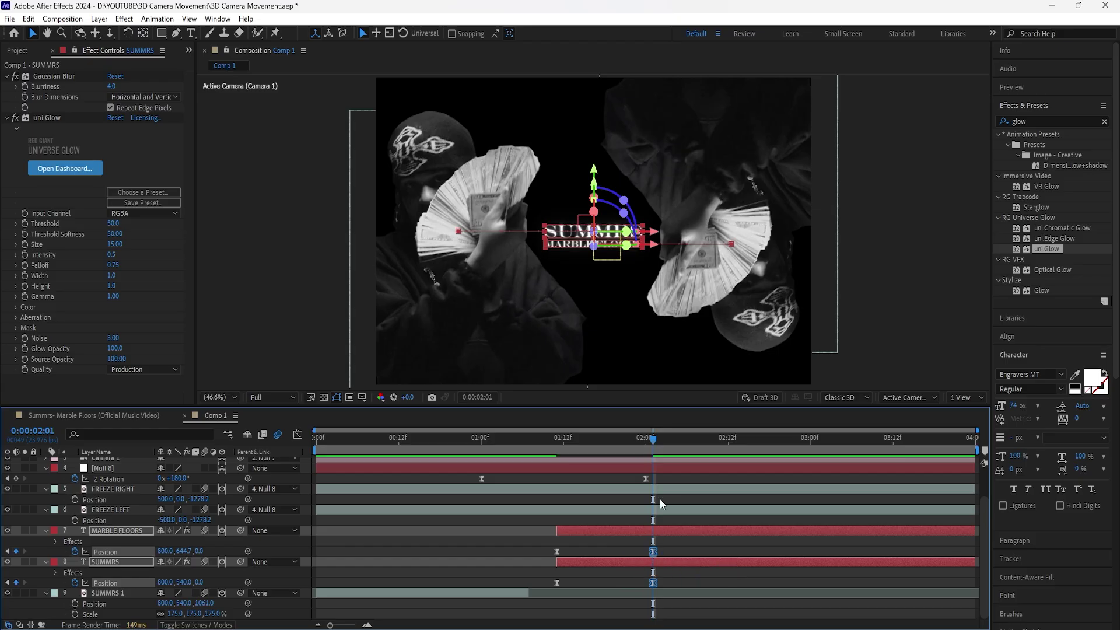
- Preview the titles' slide-in from 0:00:01:09, return to the start and save the project
{"action": "left_click_drag", "start_coordinate": [655, 446], "coordinate": [545, 461]}
{"action": "key", "text": "space"}
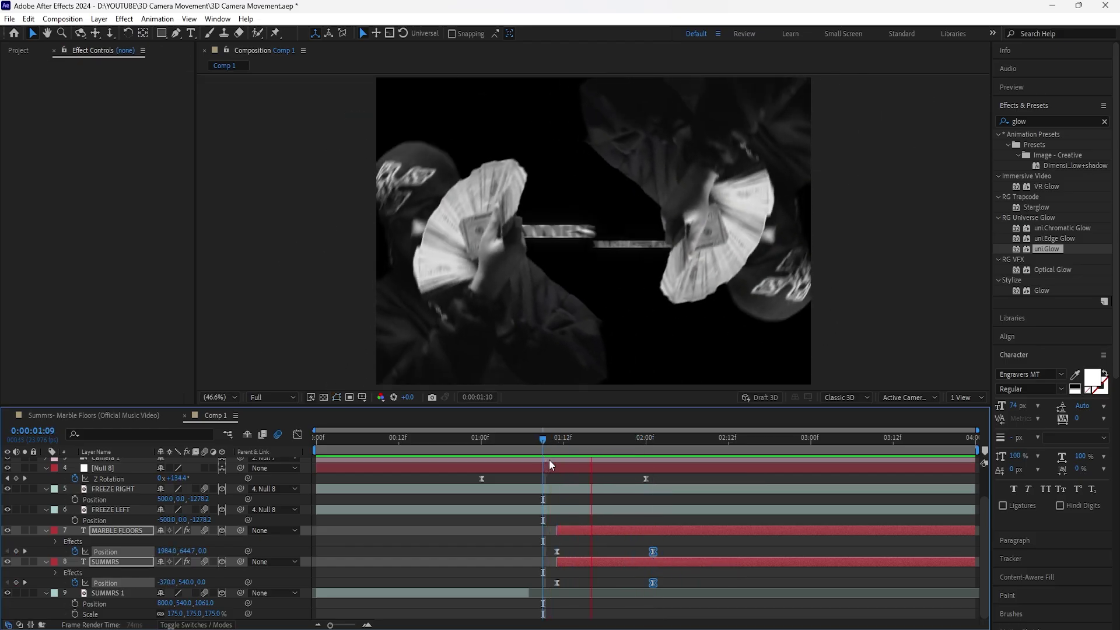
{"action": "left_click_drag", "start_coordinate": [660, 434], "coordinate": [277, 503]}
{"action": "left_click", "coordinate": [659, 561]}
{"action": "key", "text": "ctrl+s"}
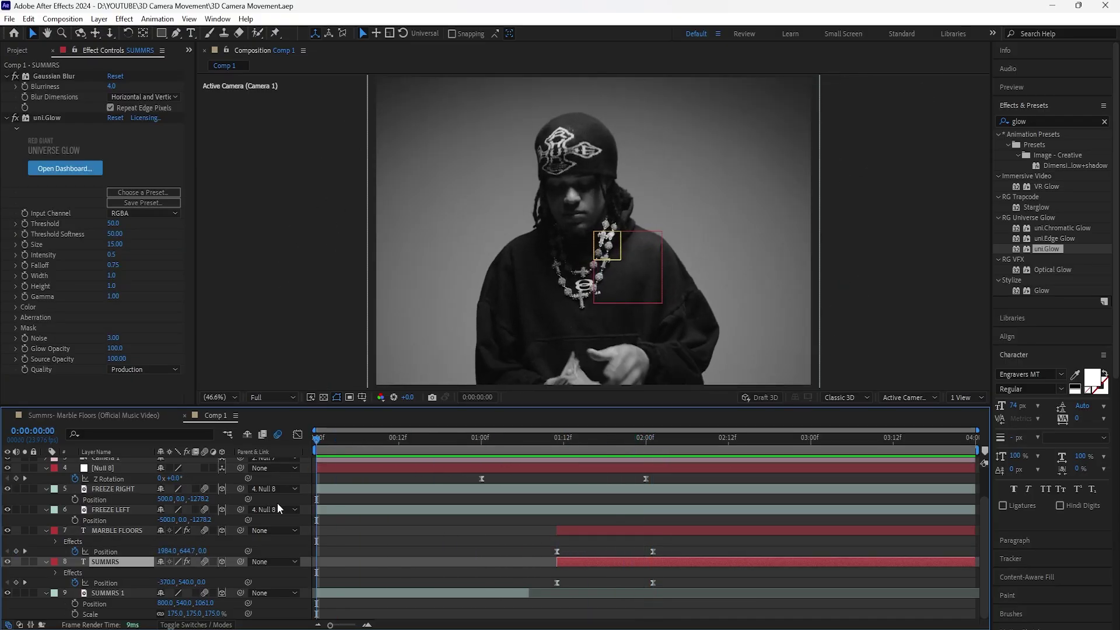
- Collapse the expanded properties of all layers in the timeline and clear the selection
{"action": "left_click", "coordinate": [97, 593]}
{"action": "scroll", "coordinate": [117, 526], "scroll_direction": "up", "scroll_amount": 2}
{"action": "key", "text": "ctrl+a"}
{"action": "left_click", "coordinate": [45, 474]}
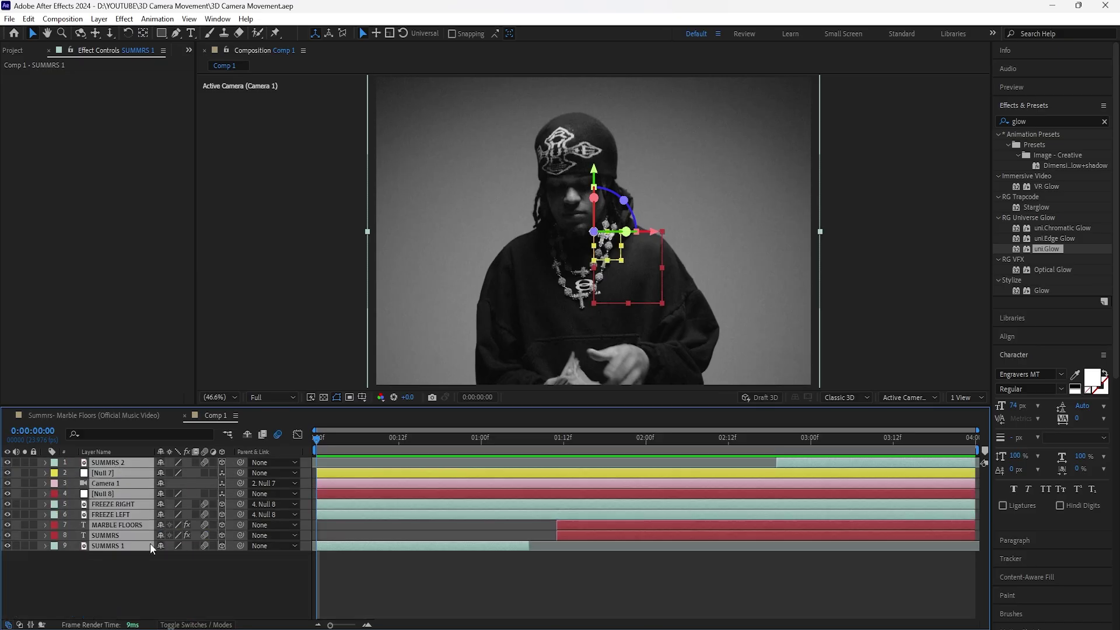
{"action": "left_click", "coordinate": [237, 593]}
- Go to the end of the SUMMRS 1 clip at 0:00:01:07 and reveal its Scale property
{"action": "left_click_drag", "start_coordinate": [326, 439], "coordinate": [529, 453]}
{"action": "left_click", "coordinate": [515, 546]}
{"action": "left_click_drag", "start_coordinate": [523, 547], "coordinate": [529, 547]}
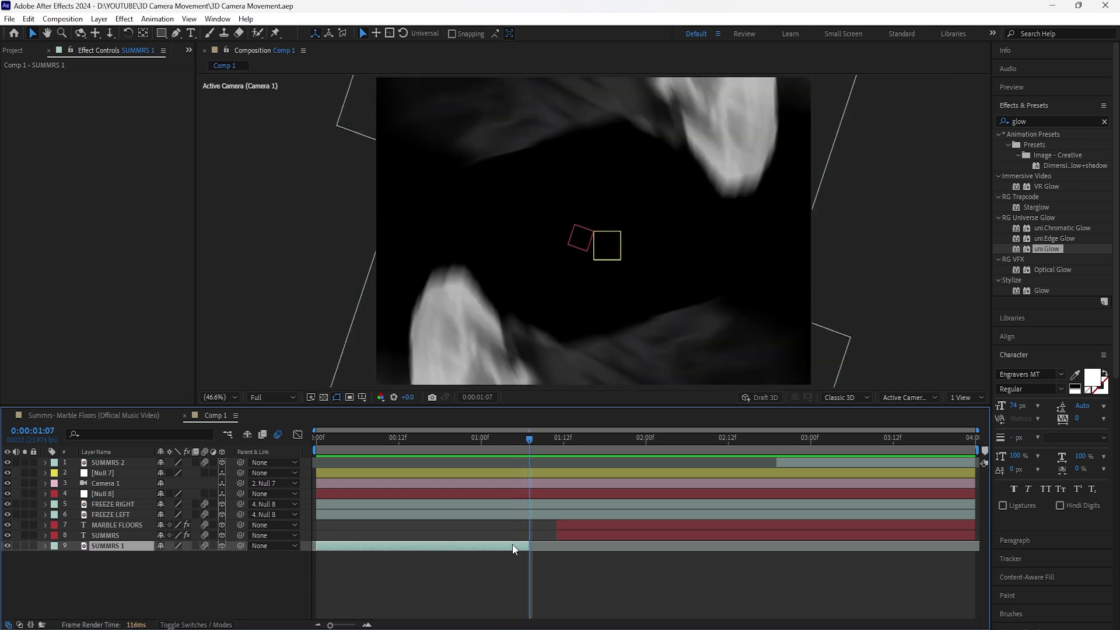
{"action": "key", "text": "s"}
- Reveal Null 7's Position keyframes and set a Scale keyframe on SUMMRS 1 at the first one, 0:00:01:00
{"action": "left_click", "coordinate": [120, 474]}
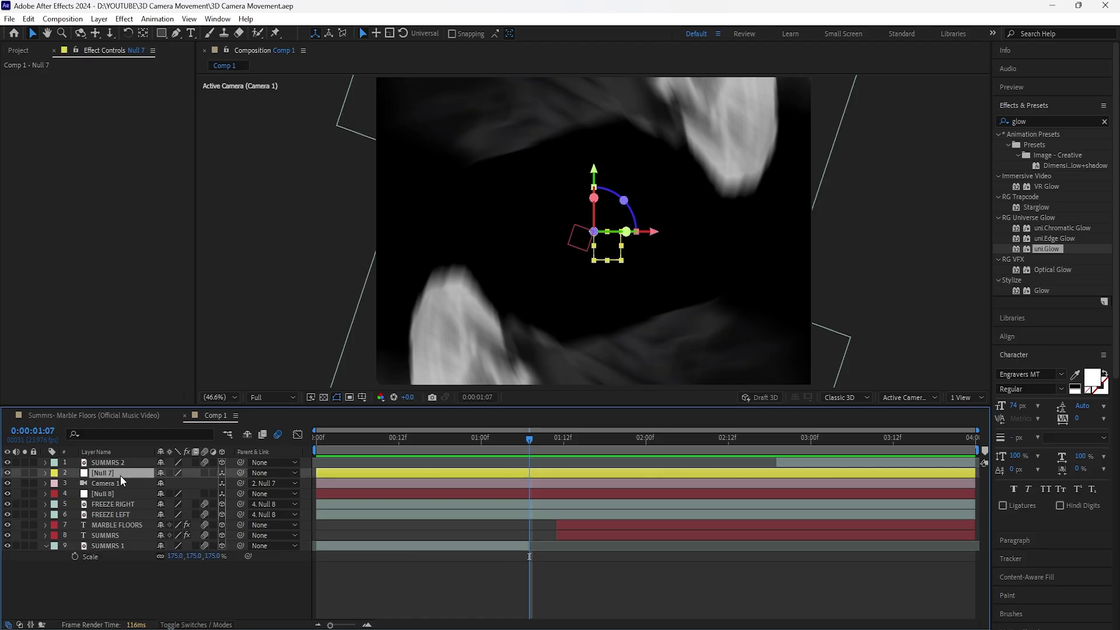
{"action": "key", "text": "p"}
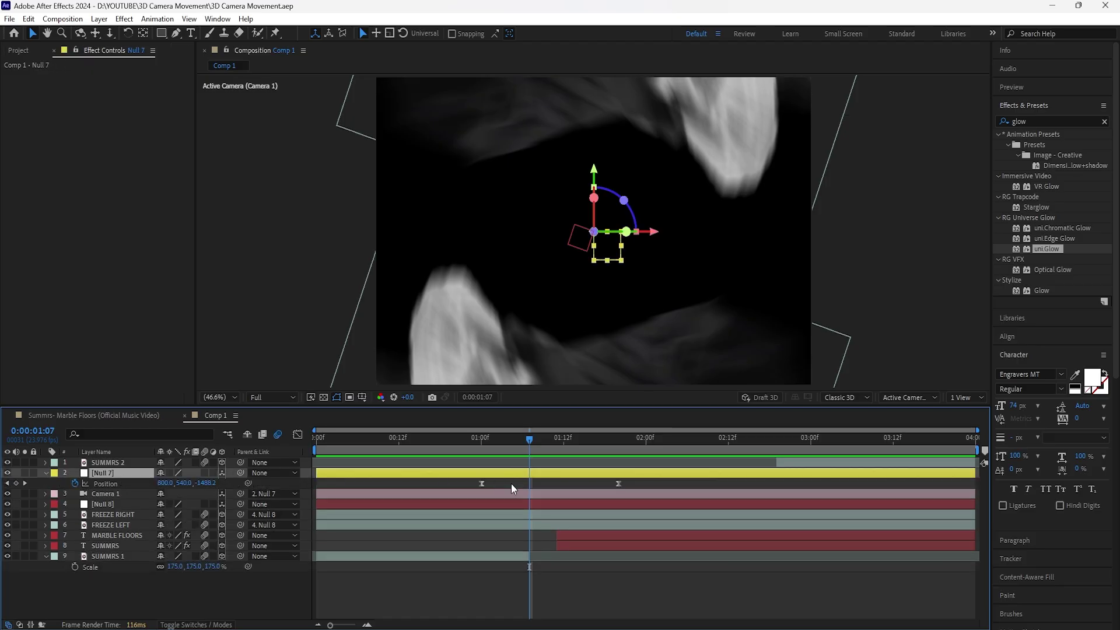
{"action": "left_click_drag", "start_coordinate": [528, 440], "coordinate": [482, 450]}
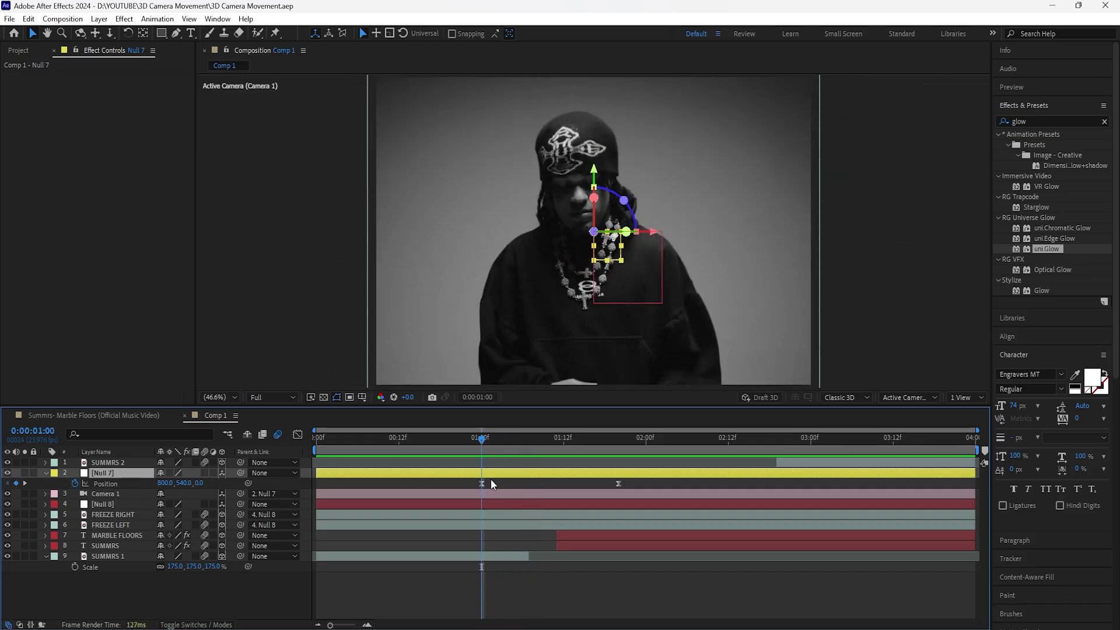
{"action": "left_click", "coordinate": [75, 568]}
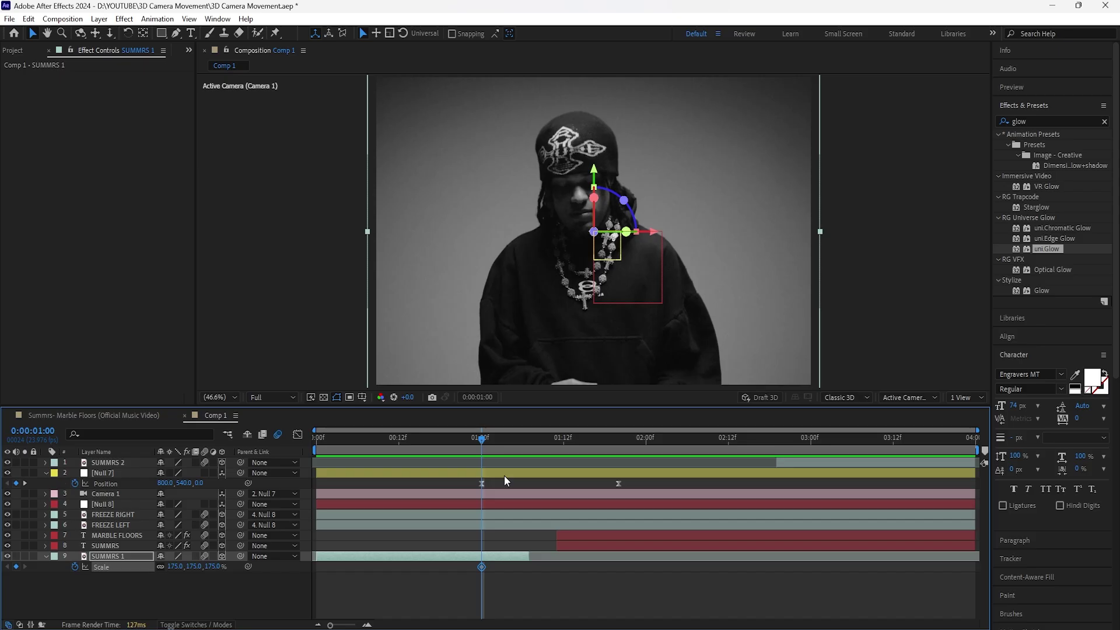
- Set the Scale of SUMMRS 1 to 0% at 0:00:01:10
{"action": "key", "text": "shift+Page_Down"}
{"action": "left_click", "coordinate": [213, 566]}
{"action": "type", "text": "0"}
{"action": "key", "text": "Return"}
- Apply Easy Ease to the SUMMRS 1 Scale keyframes and lengthen the ease into the last one in the graph
{"action": "right_click", "coordinate": [549, 567]}
{"action": "left_click", "coordinate": [737, 477]}
{"action": "left_click", "coordinate": [297, 435]}
{"action": "left_click_drag", "start_coordinate": [533, 467], "coordinate": [515, 469]}
{"action": "left_click", "coordinate": [298, 435]}
- Play the composition from the start to review SUMMRS 1 shrinking away, then inspect its last Scale keyframe at 0:00:01:10
{"action": "left_click", "coordinate": [316, 439]}
{"action": "key", "text": "space"}
{"action": "key", "text": "space"}
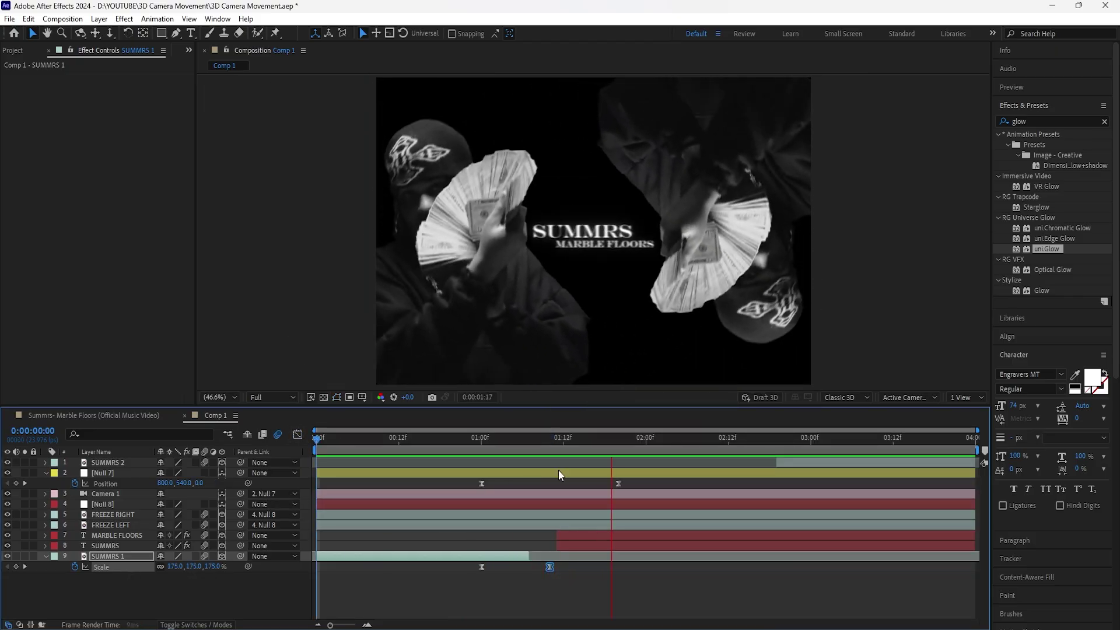
{"action": "left_click_drag", "start_coordinate": [496, 444], "coordinate": [460, 447]}
{"action": "key", "text": "Home"}
{"action": "key", "text": "space"}
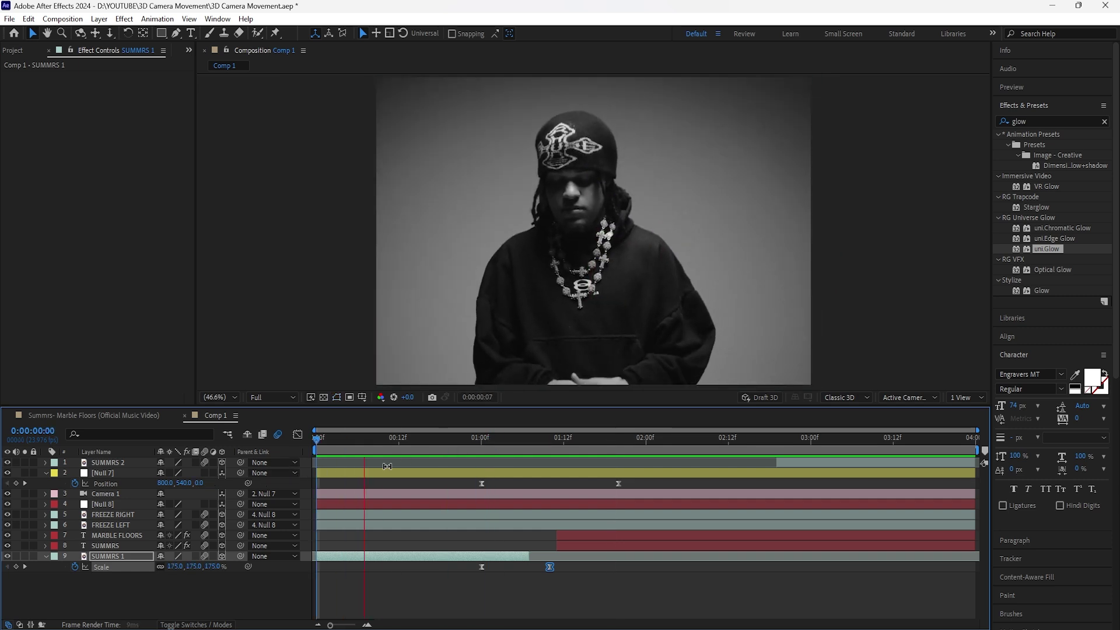
{"action": "left_click", "coordinate": [555, 573]}
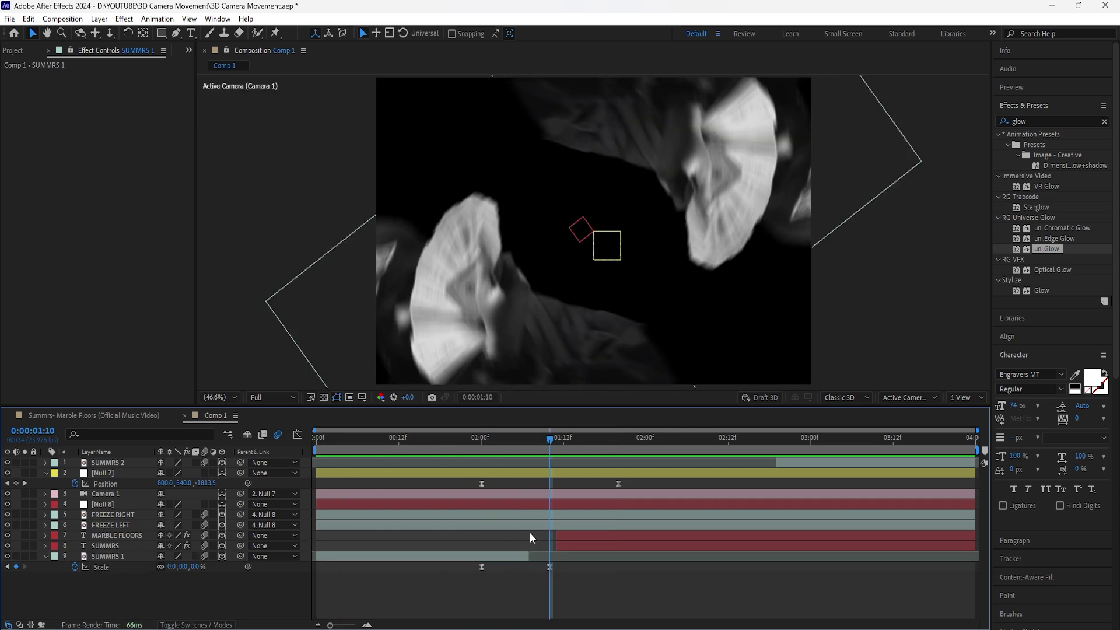
- Add a 3D null object above Null 7 and change its label colour to yellow
{"action": "left_click_drag", "start_coordinate": [547, 443], "coordinate": [532, 460]}
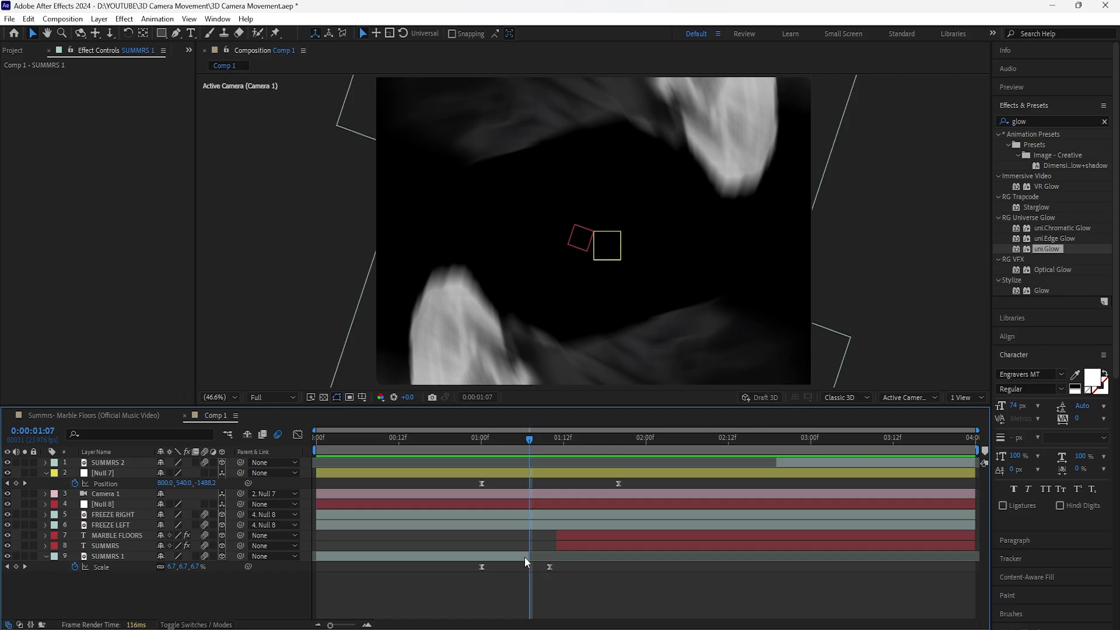
{"action": "key", "text": "k"}
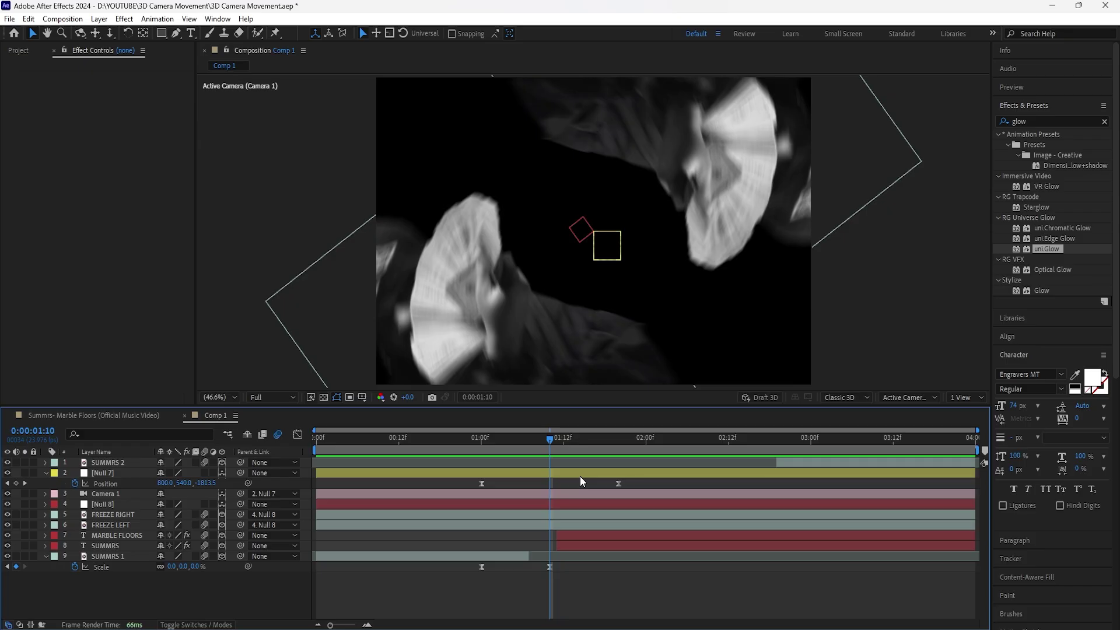
{"action": "left_click", "coordinate": [580, 474]}
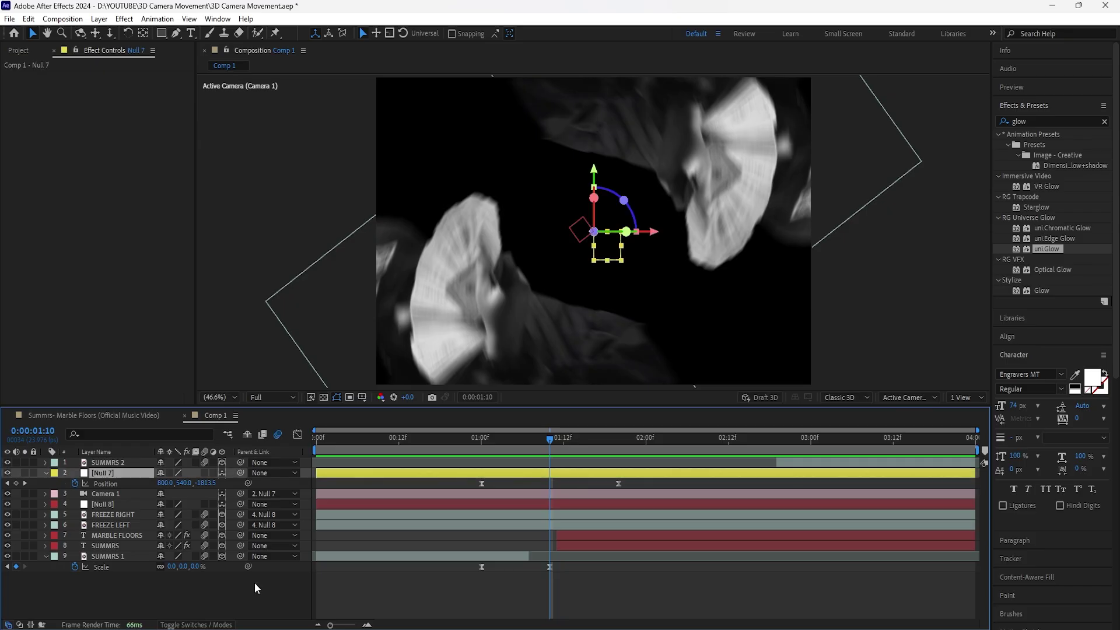
{"action": "key", "text": "ctrl+alt+shift+y"}
{"action": "left_click", "coordinate": [222, 473]}
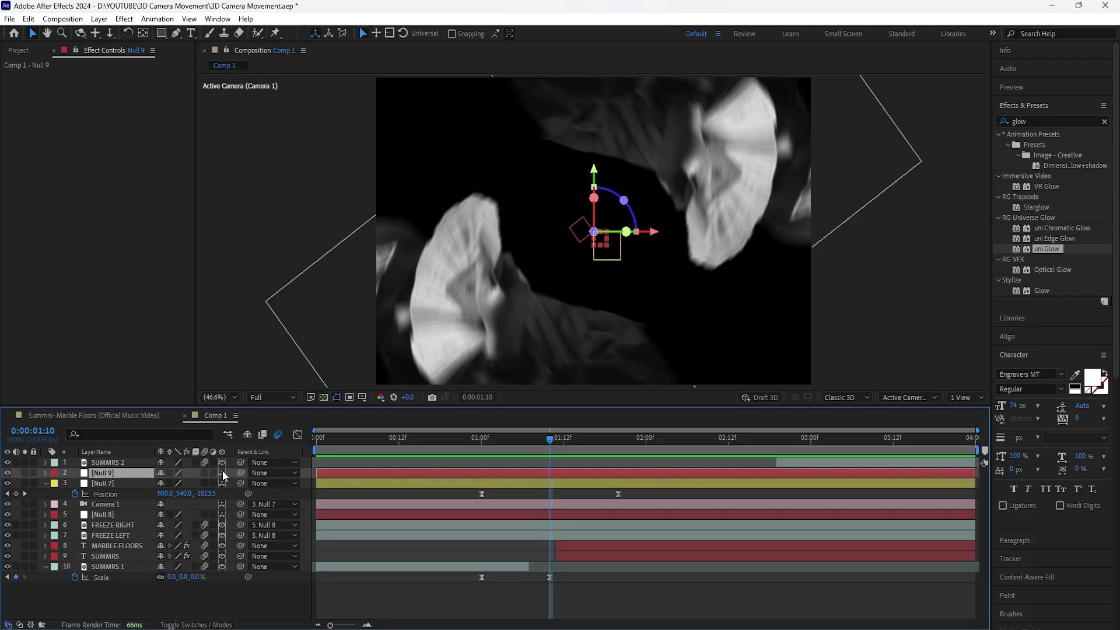
{"action": "left_click", "coordinate": [55, 472]}
{"action": "left_click", "coordinate": [111, 286]}
- Parent Null 7 to Null 9
{"action": "left_click", "coordinate": [238, 486]}
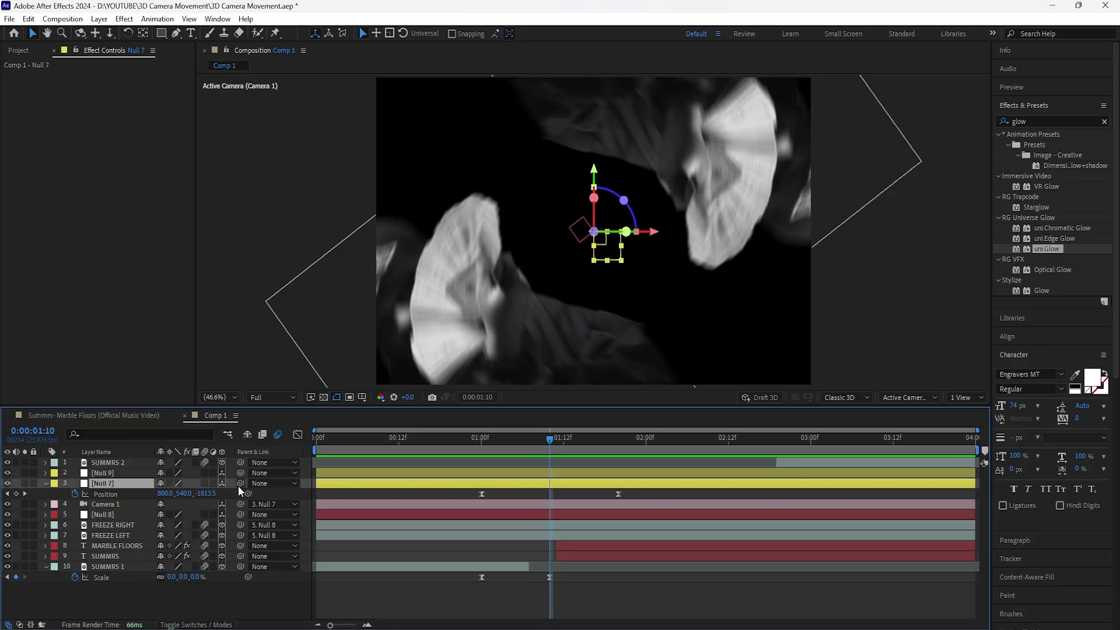
{"action": "left_click_drag", "start_coordinate": [238, 485], "coordinate": [124, 478]}
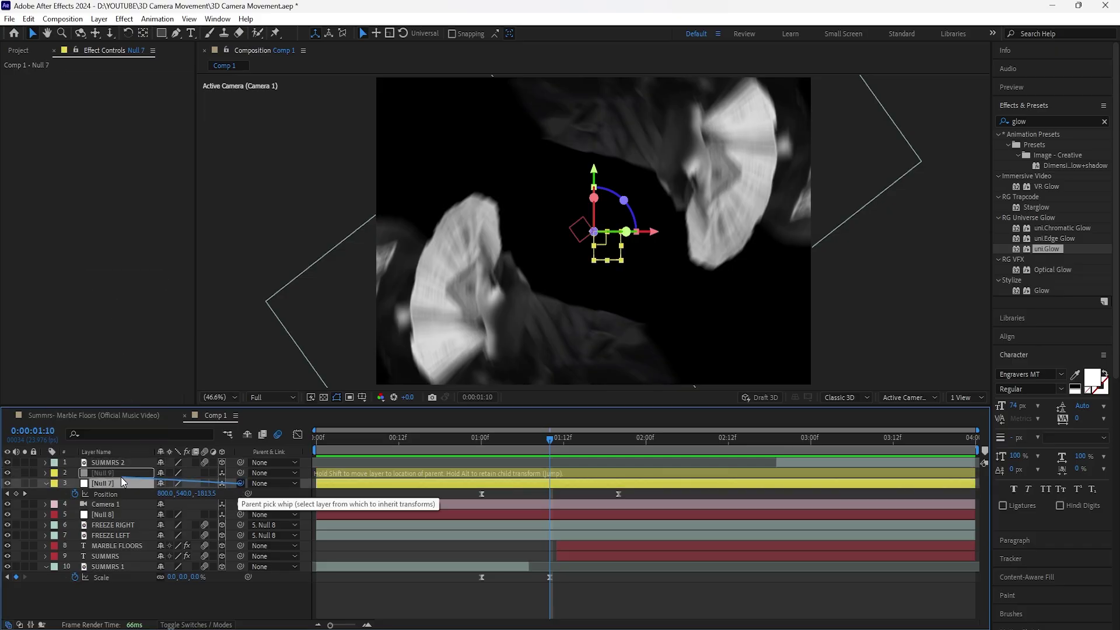
{"action": "left_click", "coordinate": [121, 477]}
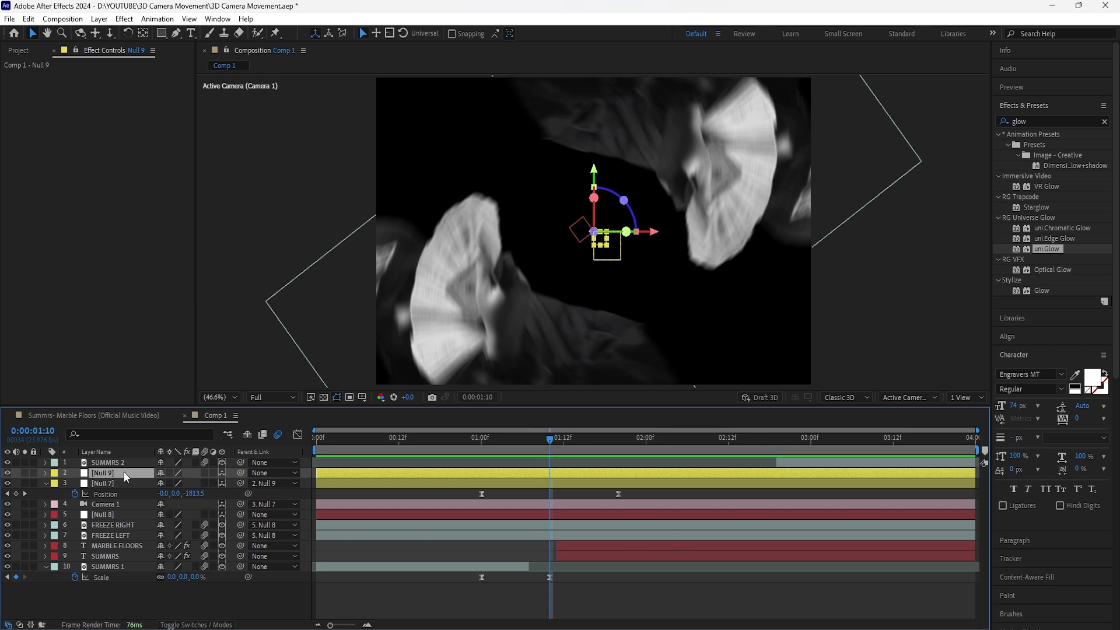
- Reveal Null 9's Position and set a keyframe at 0:00:01:20, where Null 7's last Position keyframe sits
{"action": "key", "text": "p"}
{"action": "left_click_drag", "start_coordinate": [551, 438], "coordinate": [620, 447]}
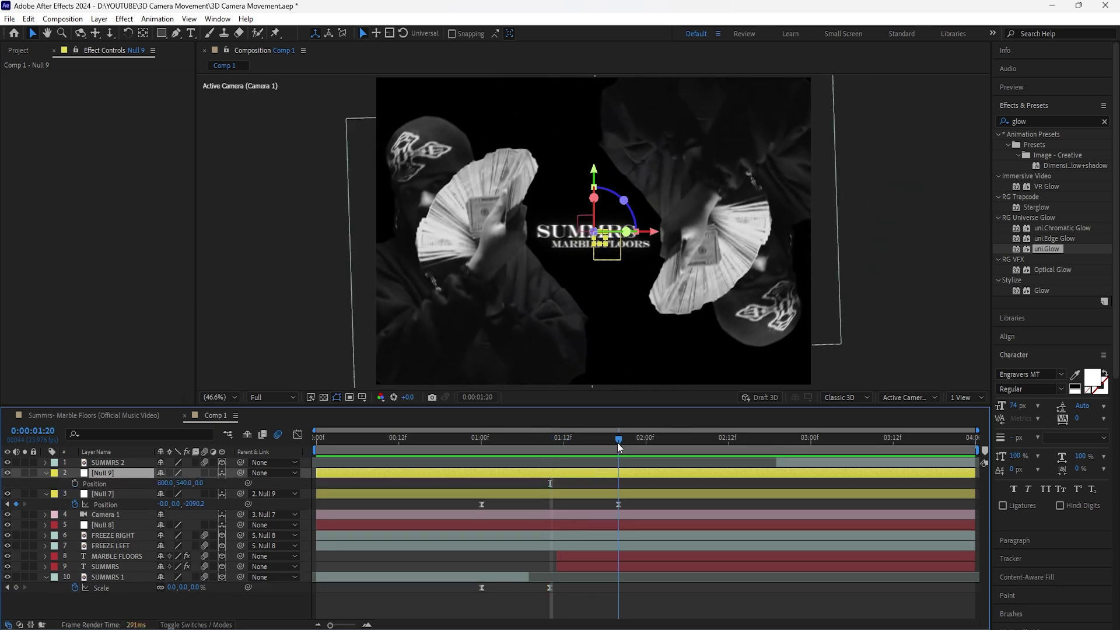
{"action": "left_click", "coordinate": [642, 496]}
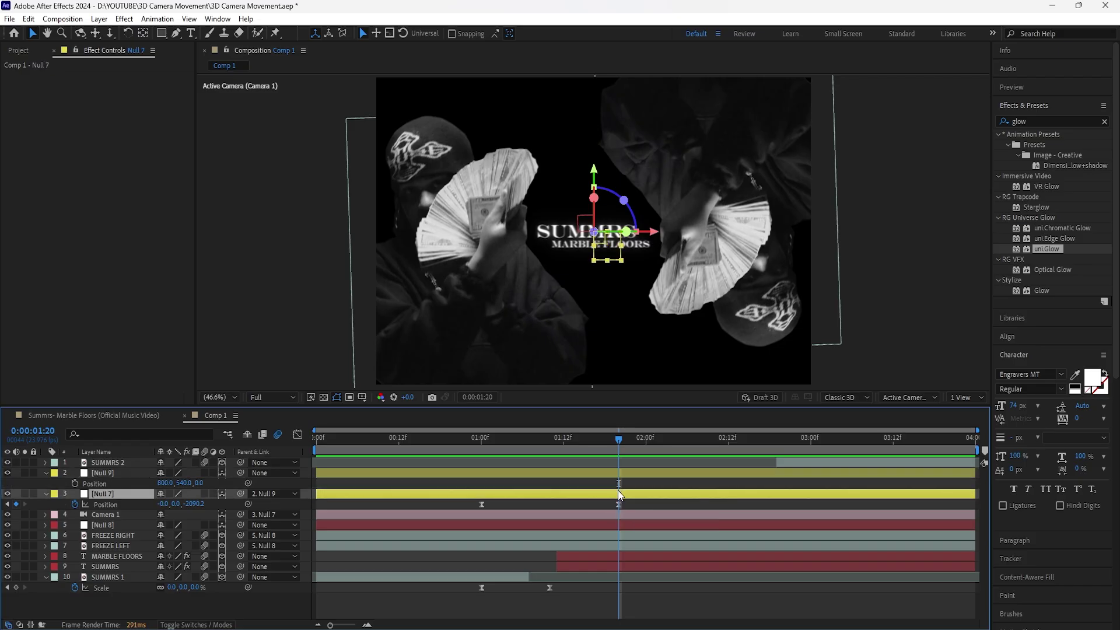
{"action": "left_click", "coordinate": [620, 473]}
{"action": "left_click", "coordinate": [74, 484]}
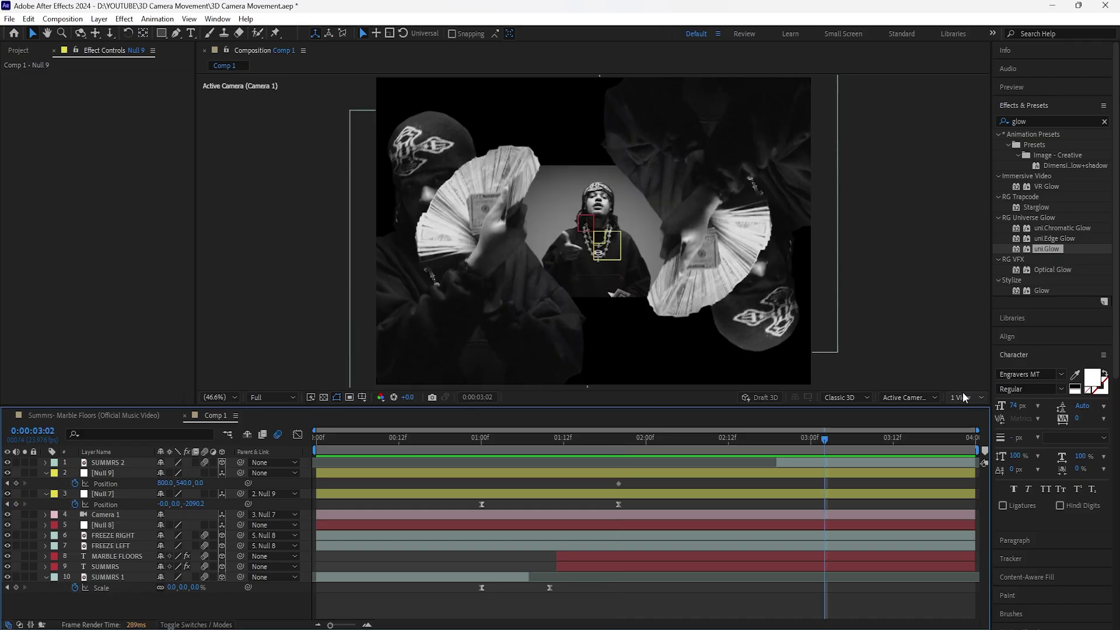
- Show two views and move Null 9 along Z to about 4440 at 0:00:03:02
{"action": "left_click", "coordinate": [962, 397]}
{"action": "left_click", "coordinate": [996, 426]}
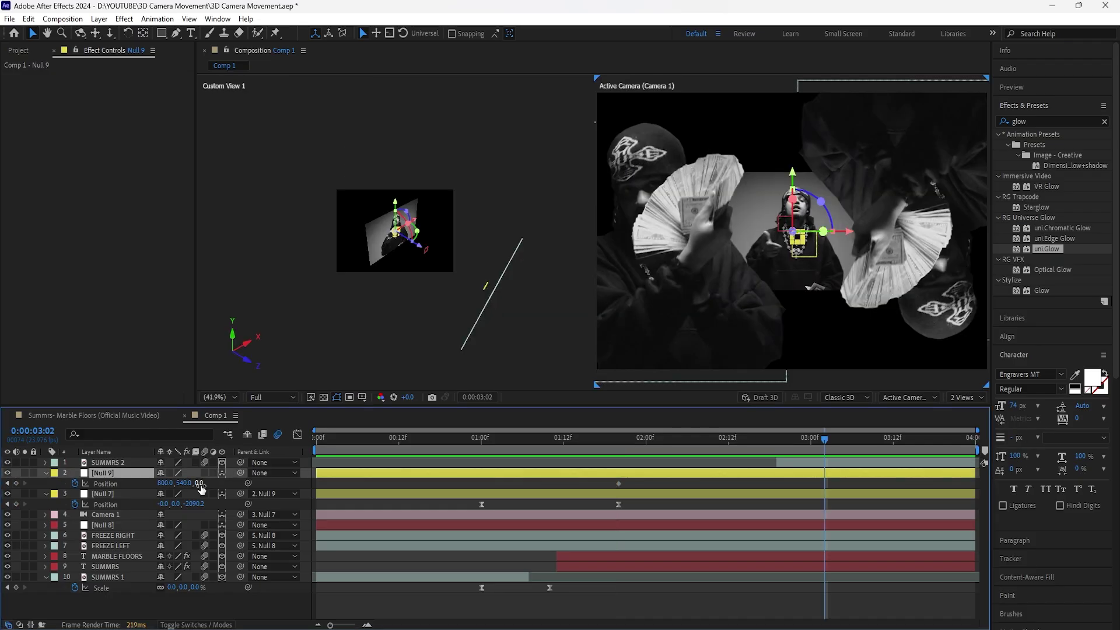
{"action": "left_click_drag", "start_coordinate": [202, 489], "coordinate": [1109, 469]}
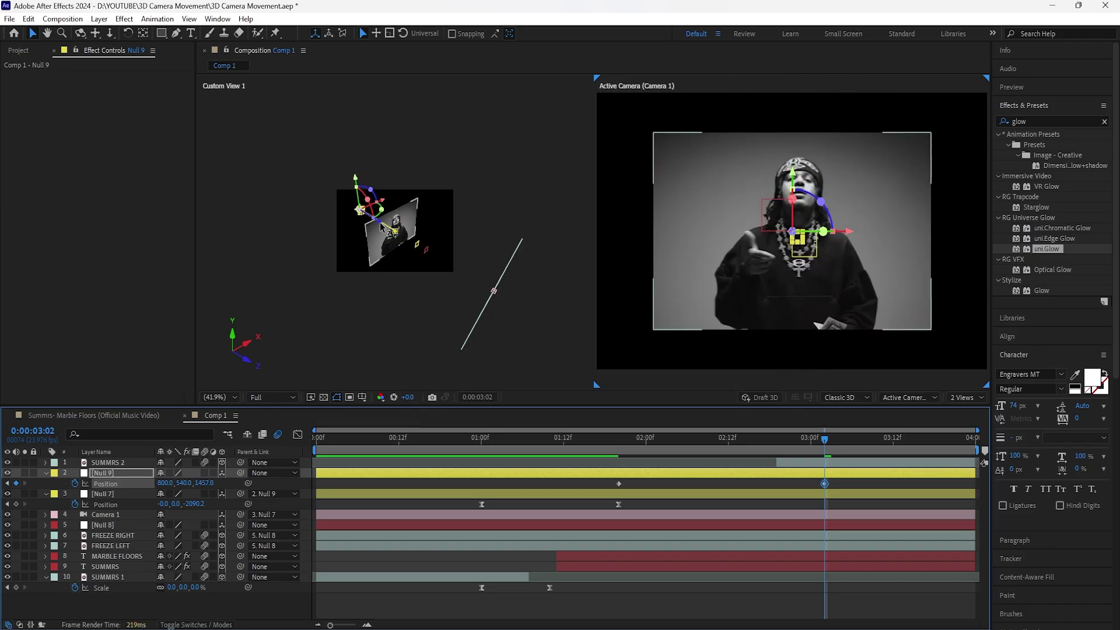
{"action": "left_click_drag", "start_coordinate": [381, 227], "coordinate": [324, 211]}
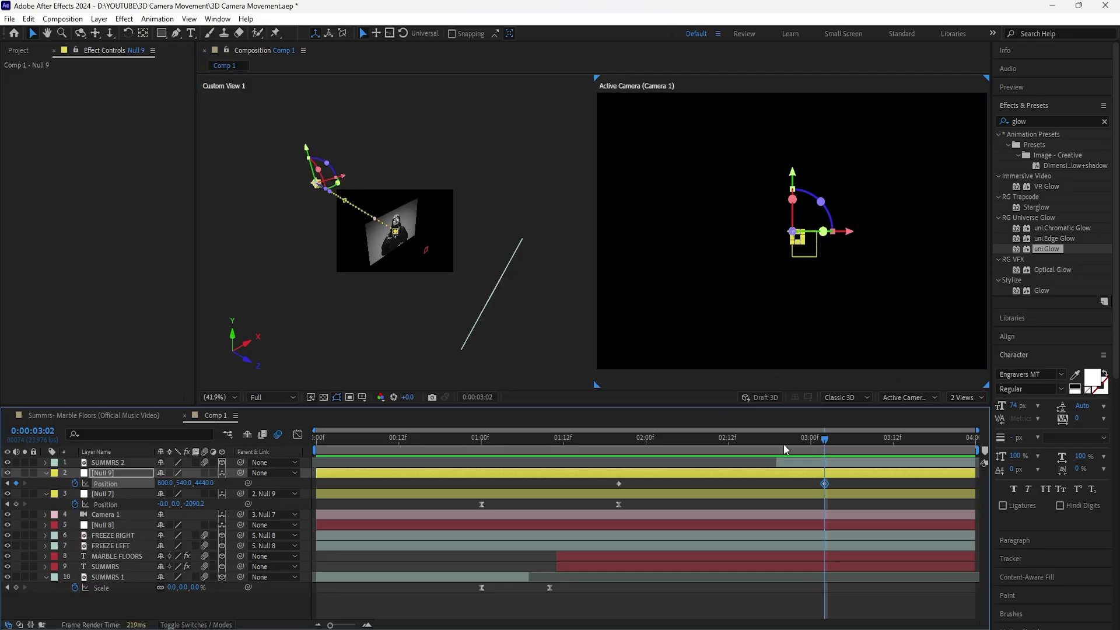
- Move SUMMRS 2 along Z to about 2263 so it sits in front of the camera at 0:00:03:00
{"action": "left_click_drag", "start_coordinate": [784, 445], "coordinate": [811, 461]}
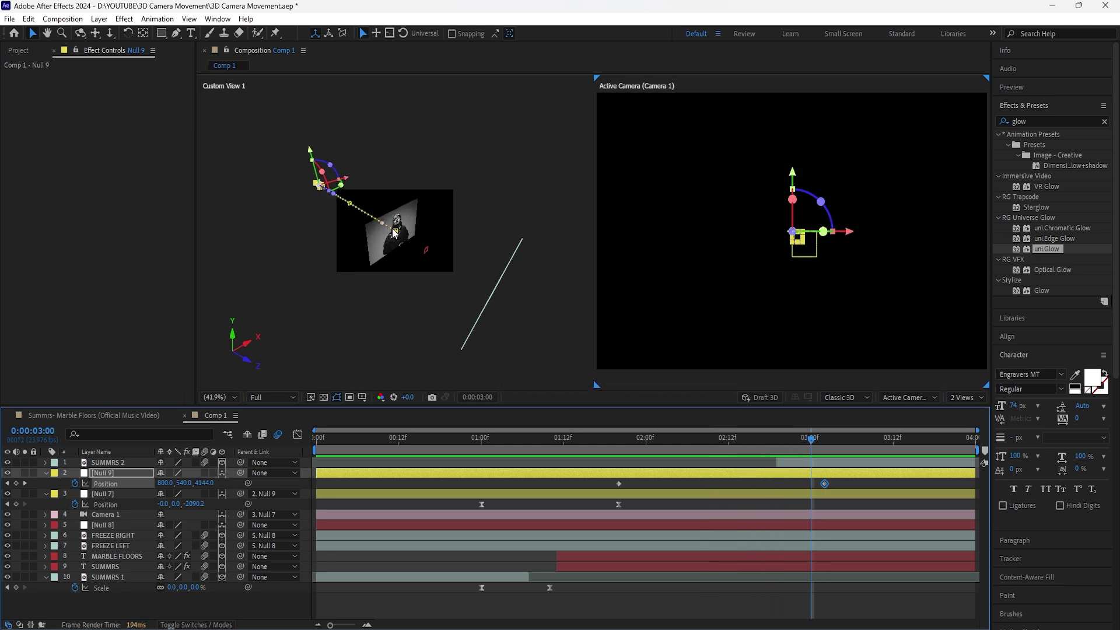
{"action": "left_click", "coordinate": [121, 465]}
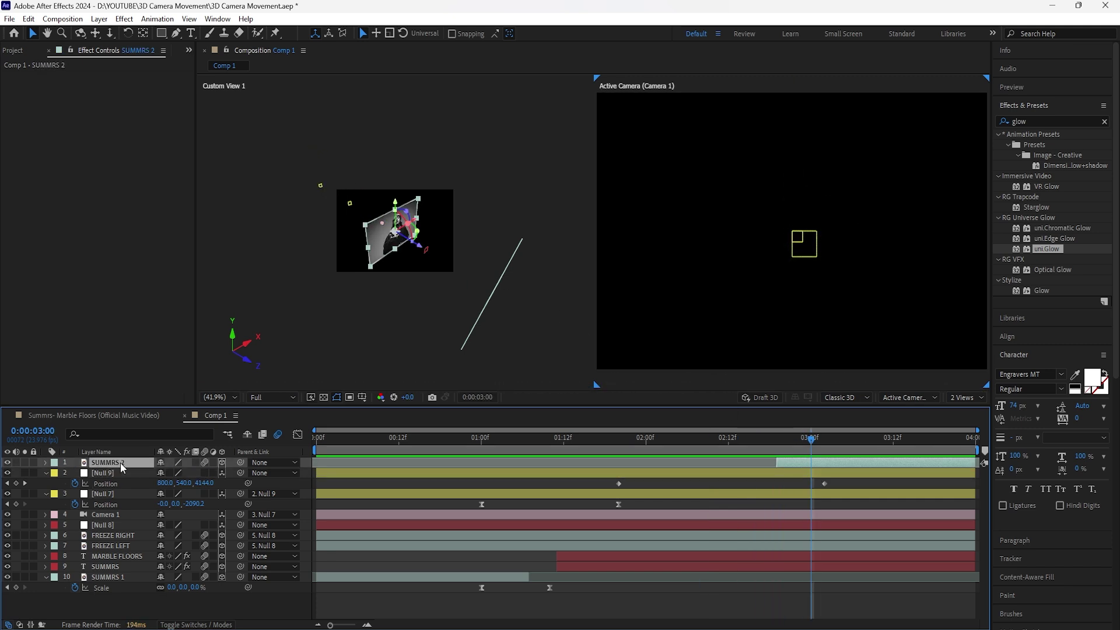
{"action": "key", "text": "s"}
{"action": "key", "text": "shift+p"}
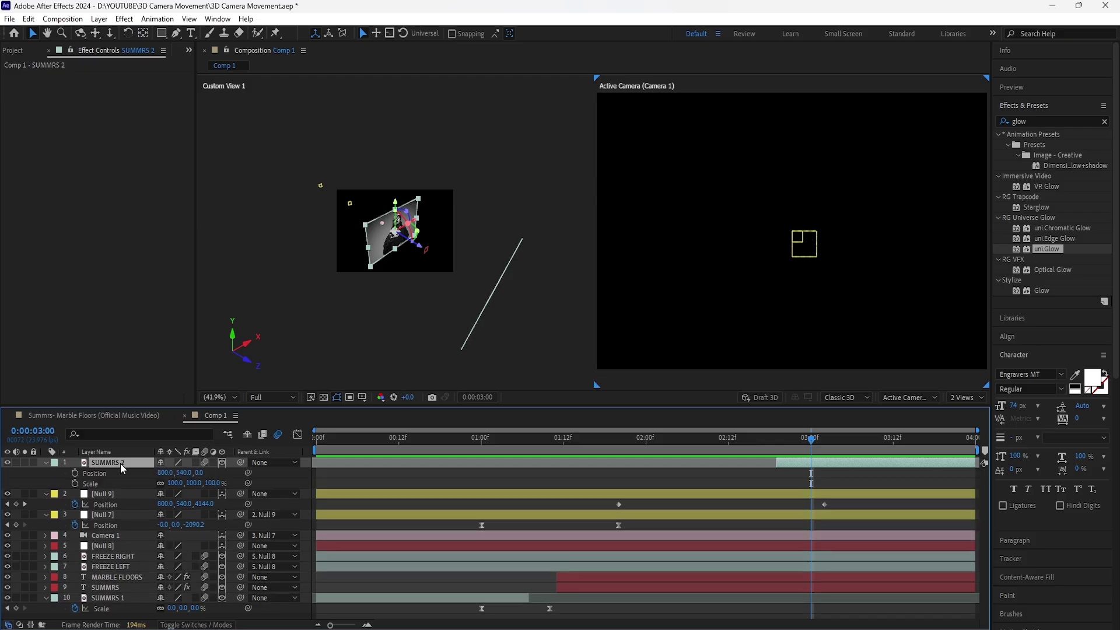
{"action": "left_click_drag", "start_coordinate": [426, 252], "coordinate": [370, 227]}
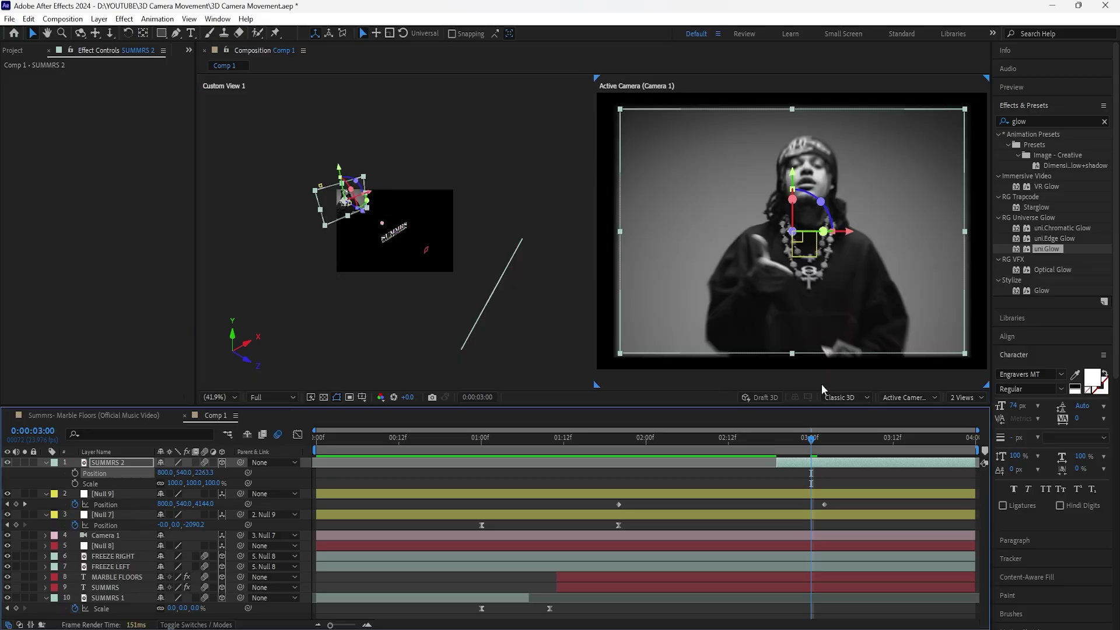
- Apply Easy Ease to Null 9's two Position keyframes and return to a single view
{"action": "left_click", "coordinate": [829, 495]}
{"action": "left_click", "coordinate": [825, 504]}
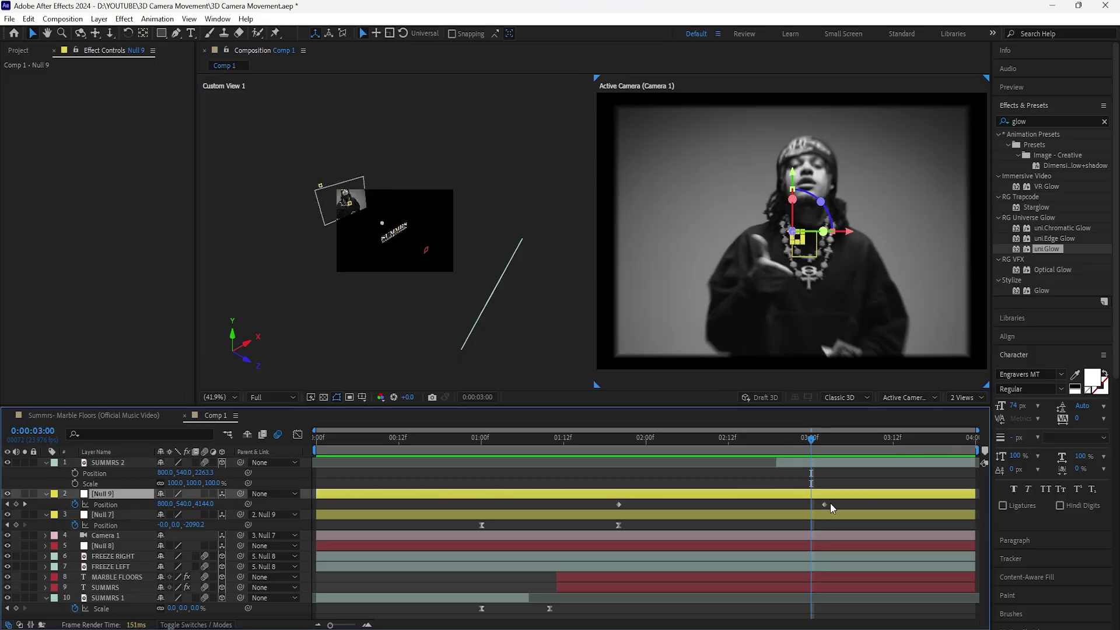
{"action": "right_click", "coordinate": [618, 504]}
{"action": "mouse_move", "coordinate": [717, 500]}
{"action": "left_click", "coordinate": [795, 534]}
{"action": "left_click", "coordinate": [977, 398]}
{"action": "left_click", "coordinate": [981, 414]}
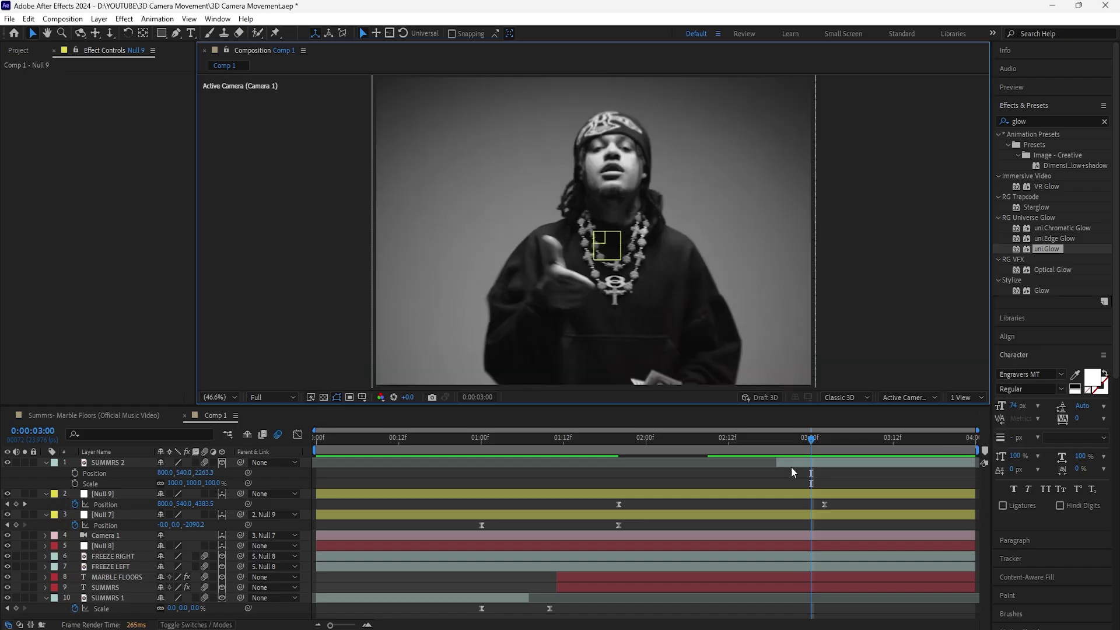
- Lengthen the ease out of Null 9's first Position keyframe in the graph and check the move up to 0:00:03:00
{"action": "left_click", "coordinate": [122, 508]}
{"action": "left_click", "coordinate": [298, 435]}
{"action": "left_click_drag", "start_coordinate": [591, 567], "coordinate": [721, 591]}
{"action": "left_click_drag", "start_coordinate": [605, 442], "coordinate": [813, 467]}
{"action": "left_click", "coordinate": [298, 436]}
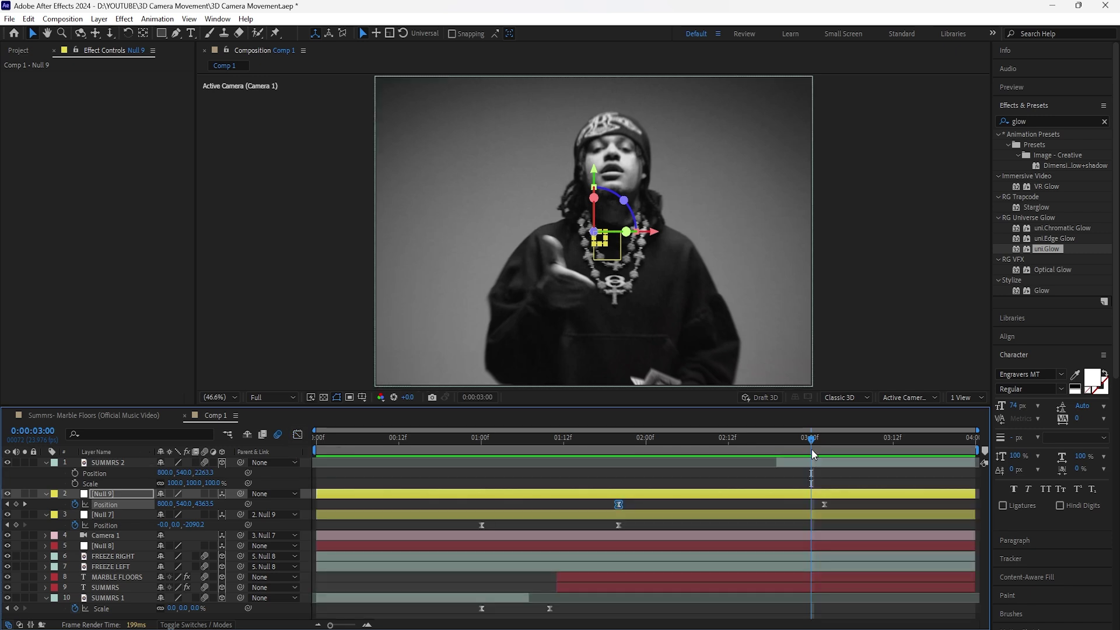
- Set a Scale keyframe of 0% on SUMMRS 2 at its start, 0:00:02:19
{"action": "left_click", "coordinate": [811, 462]}
{"action": "left_click_drag", "start_coordinate": [814, 440], "coordinate": [776, 454]}
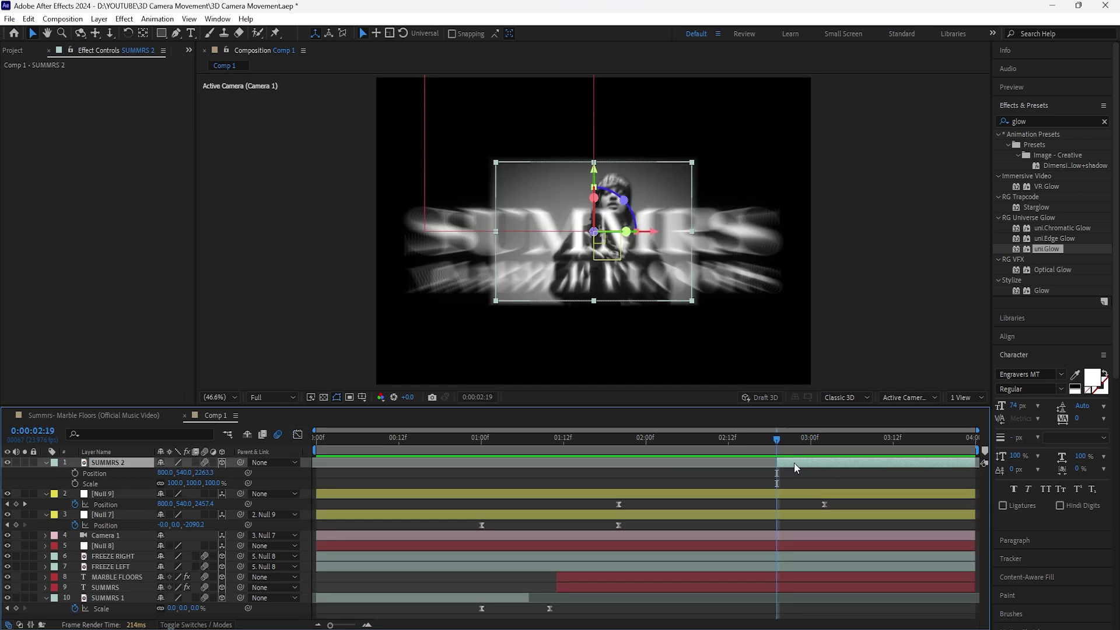
{"action": "left_click", "coordinate": [213, 483]}
{"action": "type", "text": "0"}
{"action": "key", "text": "Return"}
{"action": "key", "text": "alt+shift+s"}
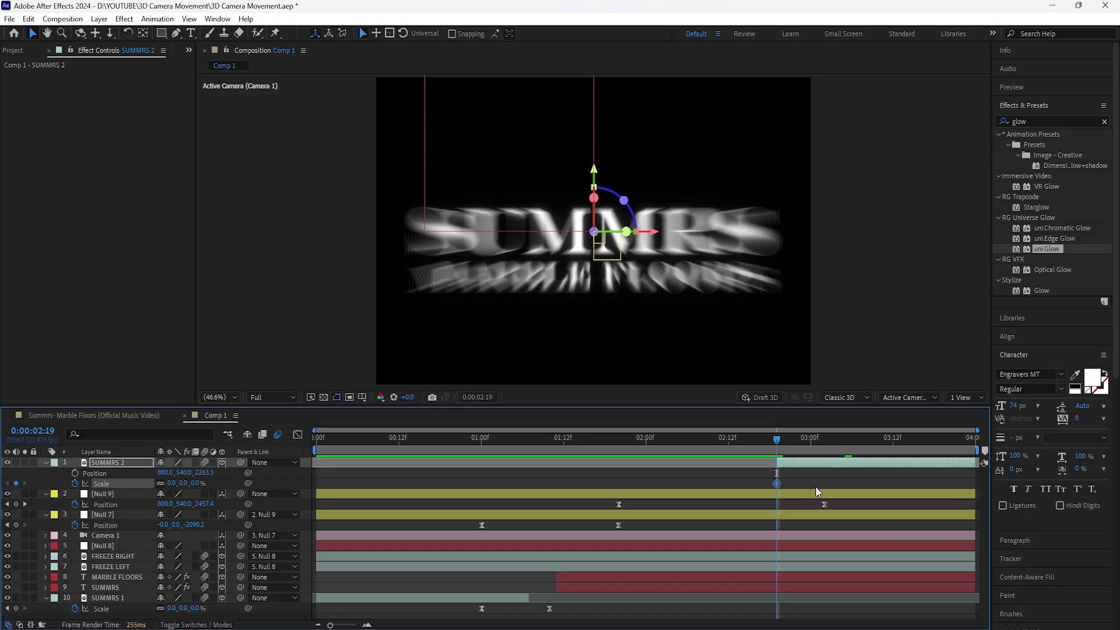
- Set SUMMRS 2's Scale to 100% at 0:00:03:05 and apply Easy Ease to both Scale keyframes
{"action": "key", "text": "shift+Page_Down"}
{"action": "left_click", "coordinate": [199, 483]}
{"action": "left_click_drag", "start_coordinate": [851, 478], "coordinate": [769, 486]}
{"action": "right_click", "coordinate": [777, 484]}
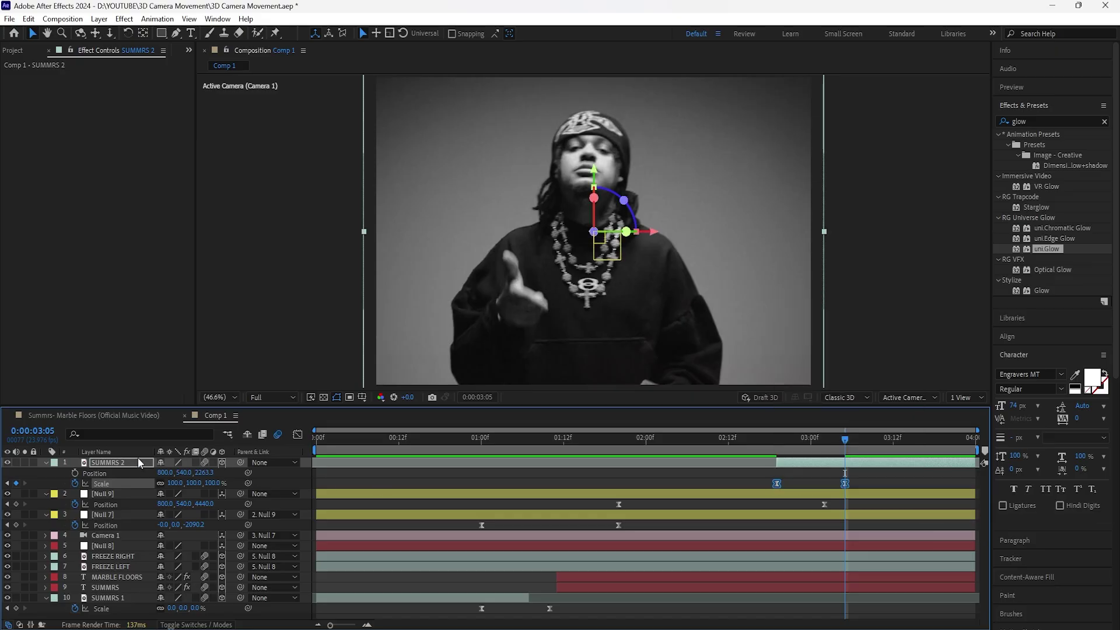
- Lengthen the ease into SUMMRS 2's last Scale keyframe in the speed graph
{"action": "key", "text": "shift+F3"}
{"action": "left_click", "coordinate": [845, 590]}
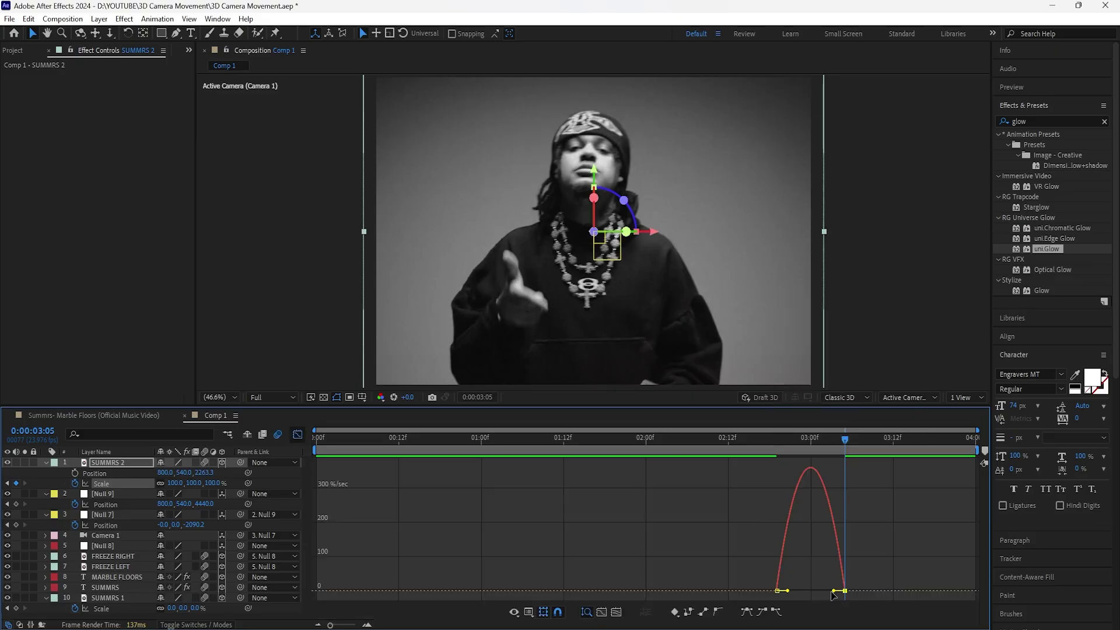
{"action": "left_click_drag", "start_coordinate": [835, 591], "coordinate": [810, 592]}
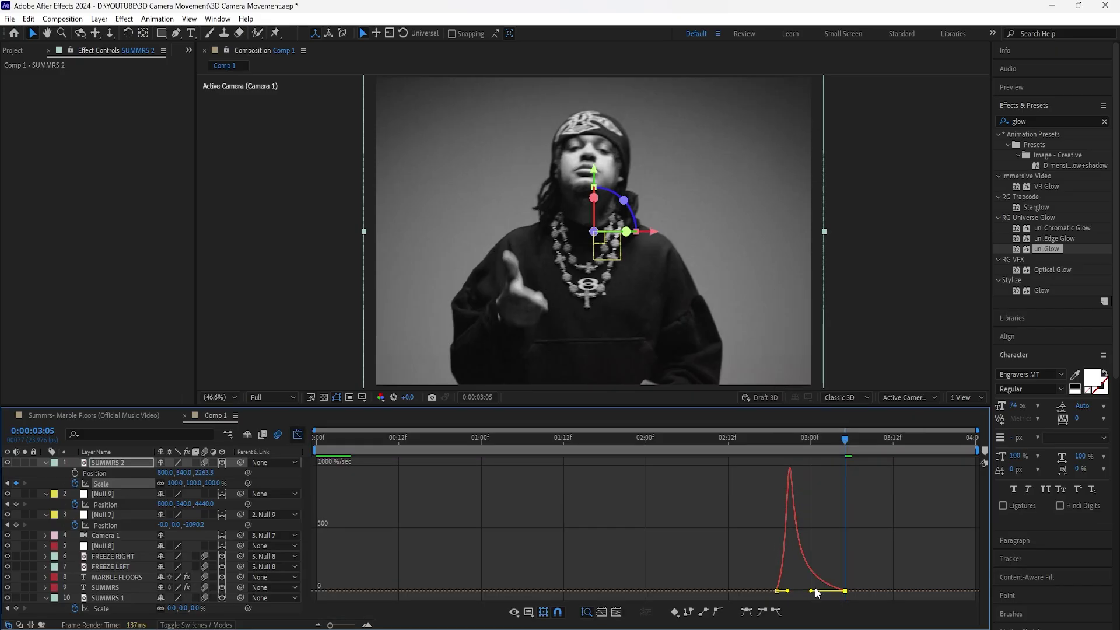
{"action": "left_click", "coordinate": [297, 435]}
- Play the composition from the start and scrub through the transition to review the camera move into SUMMRS 2
{"action": "left_click_drag", "start_coordinate": [845, 439], "coordinate": [282, 504]}
{"action": "key", "text": "space"}
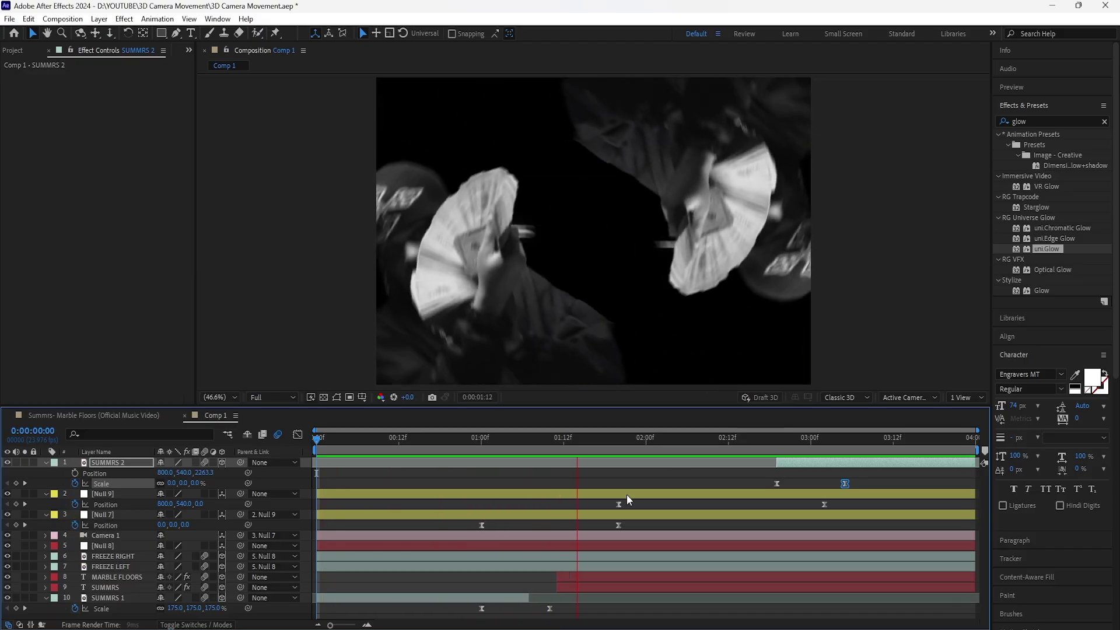
{"action": "left_click", "coordinate": [419, 439]}
{"action": "left_click_drag", "start_coordinate": [441, 439], "coordinate": [708, 465]}
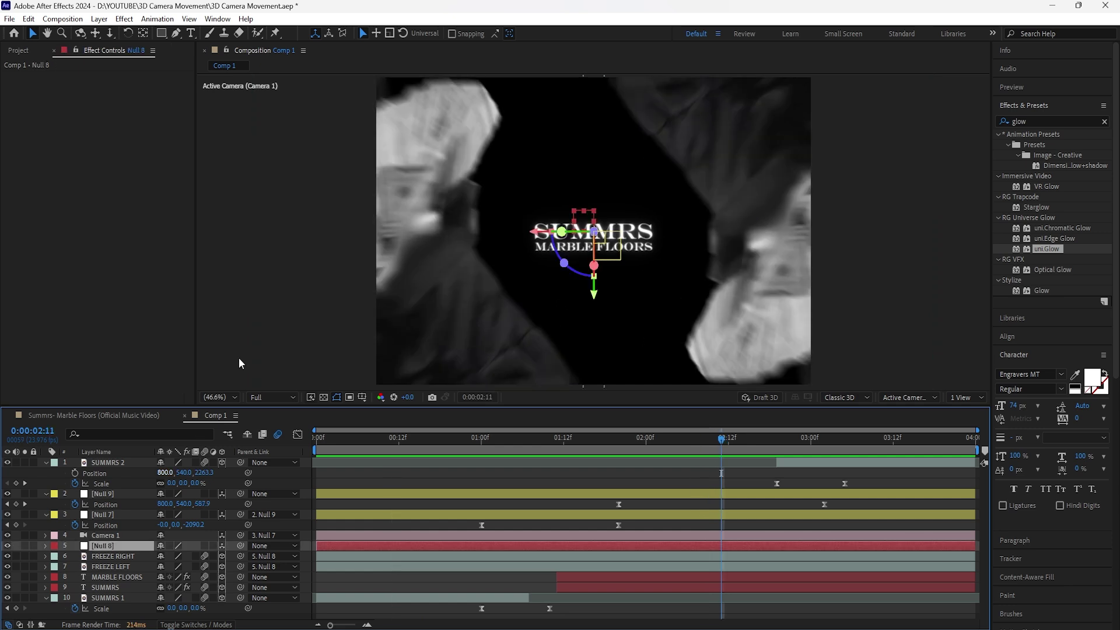
- Add a 3D null object above Null 8 and parent Null 8 to it
{"action": "right_click", "coordinate": [261, 330]}
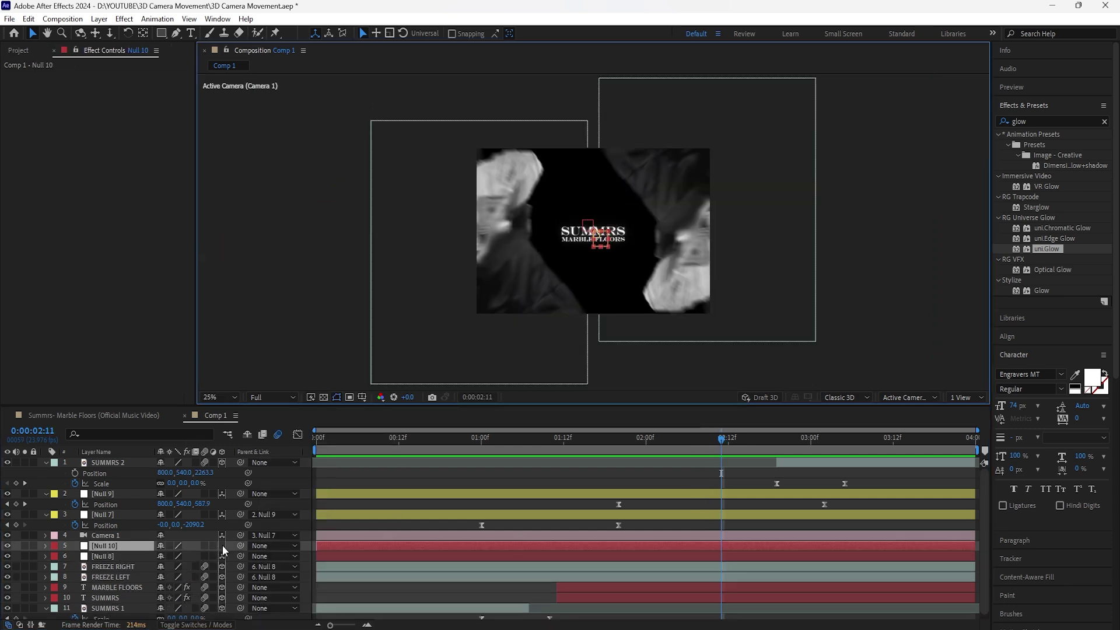
{"action": "left_click", "coordinate": [117, 557]}
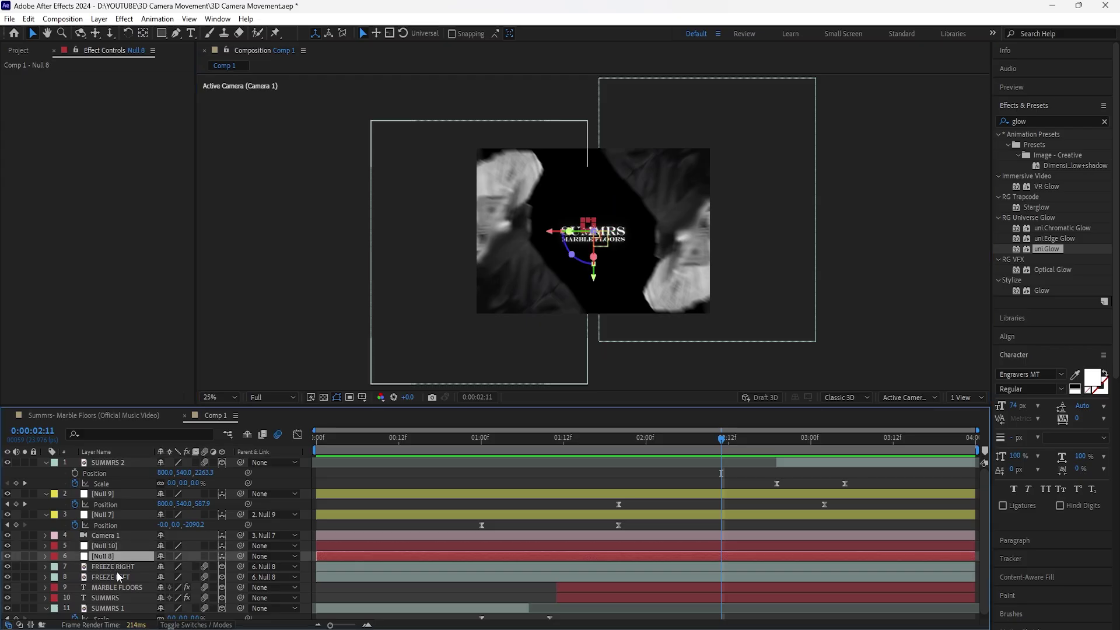
{"action": "left_click_drag", "start_coordinate": [239, 559], "coordinate": [113, 544]}
- Reveal Null 10's rotation properties and set a Z Rotation keyframe at 0:00:01:20
{"action": "left_click", "coordinate": [116, 545]}
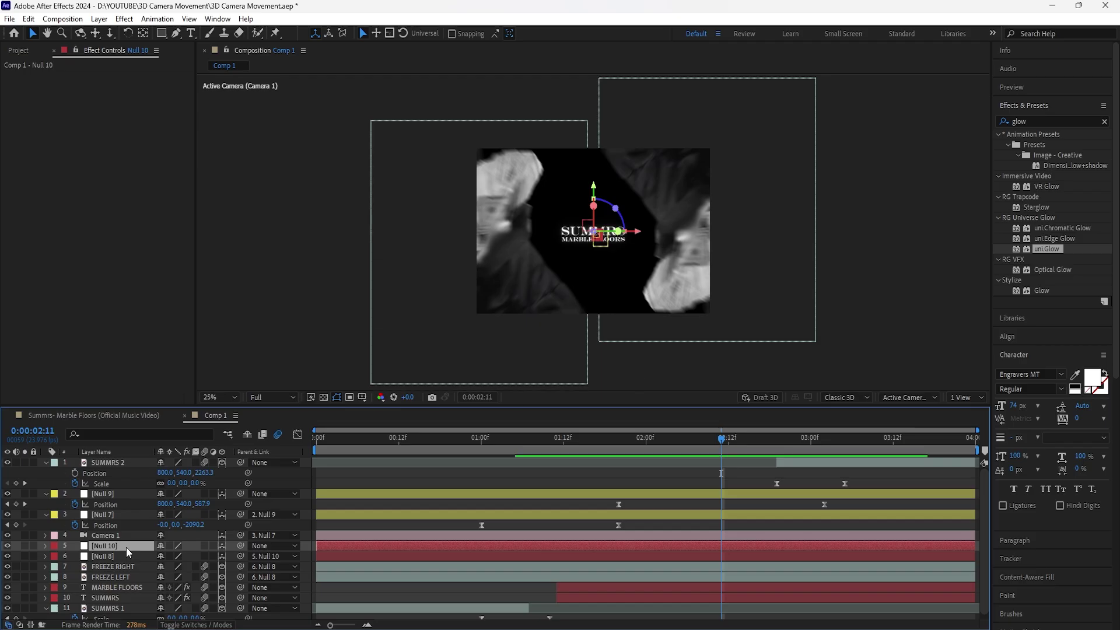
{"action": "key", "text": "r"}
{"action": "key", "text": "j"}
{"action": "left_click", "coordinate": [653, 495]}
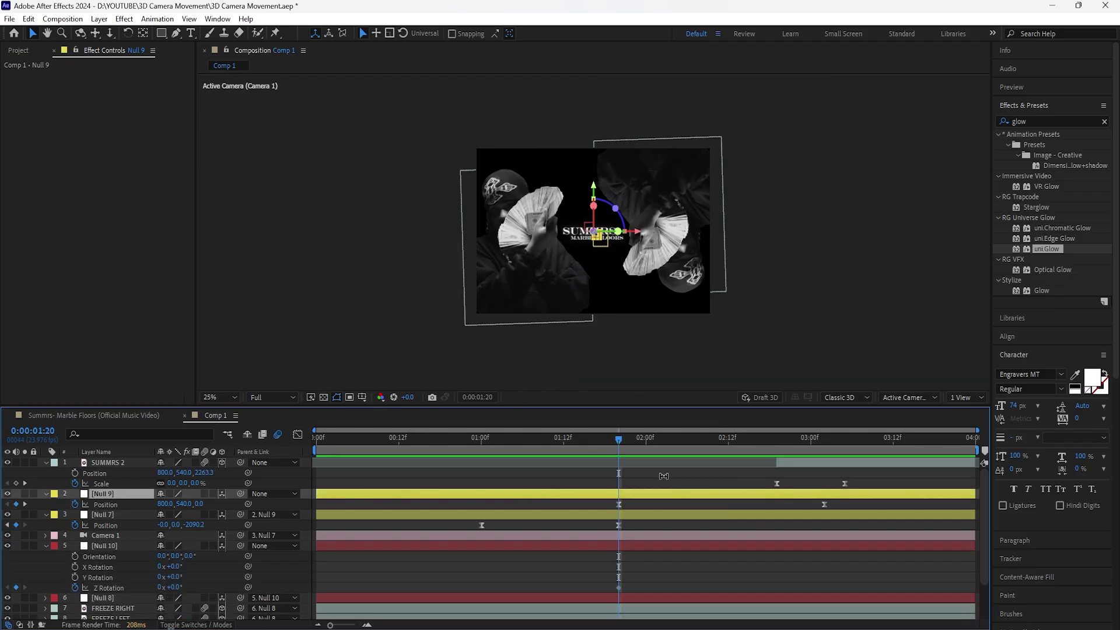
- Set Null 10's Z Rotation to 180° at 0:00:03:02 and apply Easy Ease to its Z Rotation keyframes
{"action": "left_click", "coordinate": [24, 504]}
{"action": "left_click", "coordinate": [175, 587]}
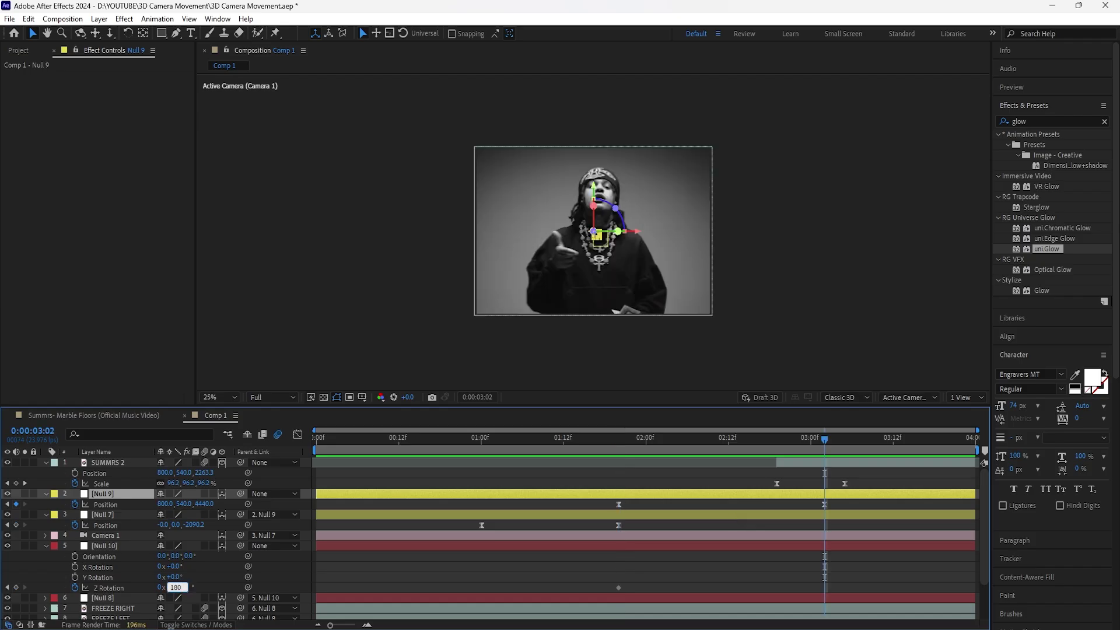
{"action": "key", "text": "Return"}
{"action": "left_click_drag", "start_coordinate": [840, 578], "coordinate": [722, 591]}
{"action": "key", "text": "F9"}
- Check Null 10's rotation curve in the graph and play the composition from the start with the layers collapsed
{"action": "key", "text": "u"}
{"action": "left_click", "coordinate": [121, 557]}
{"action": "key", "text": "shift+F3"}
{"action": "key", "text": "shift+F3"}
{"action": "key", "text": "space"}
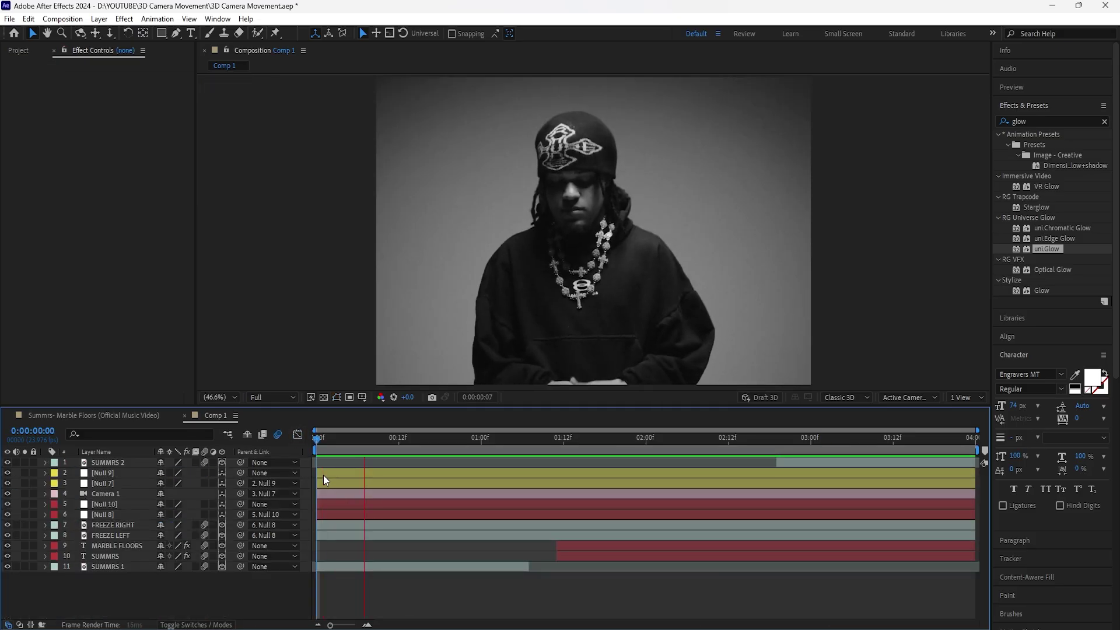